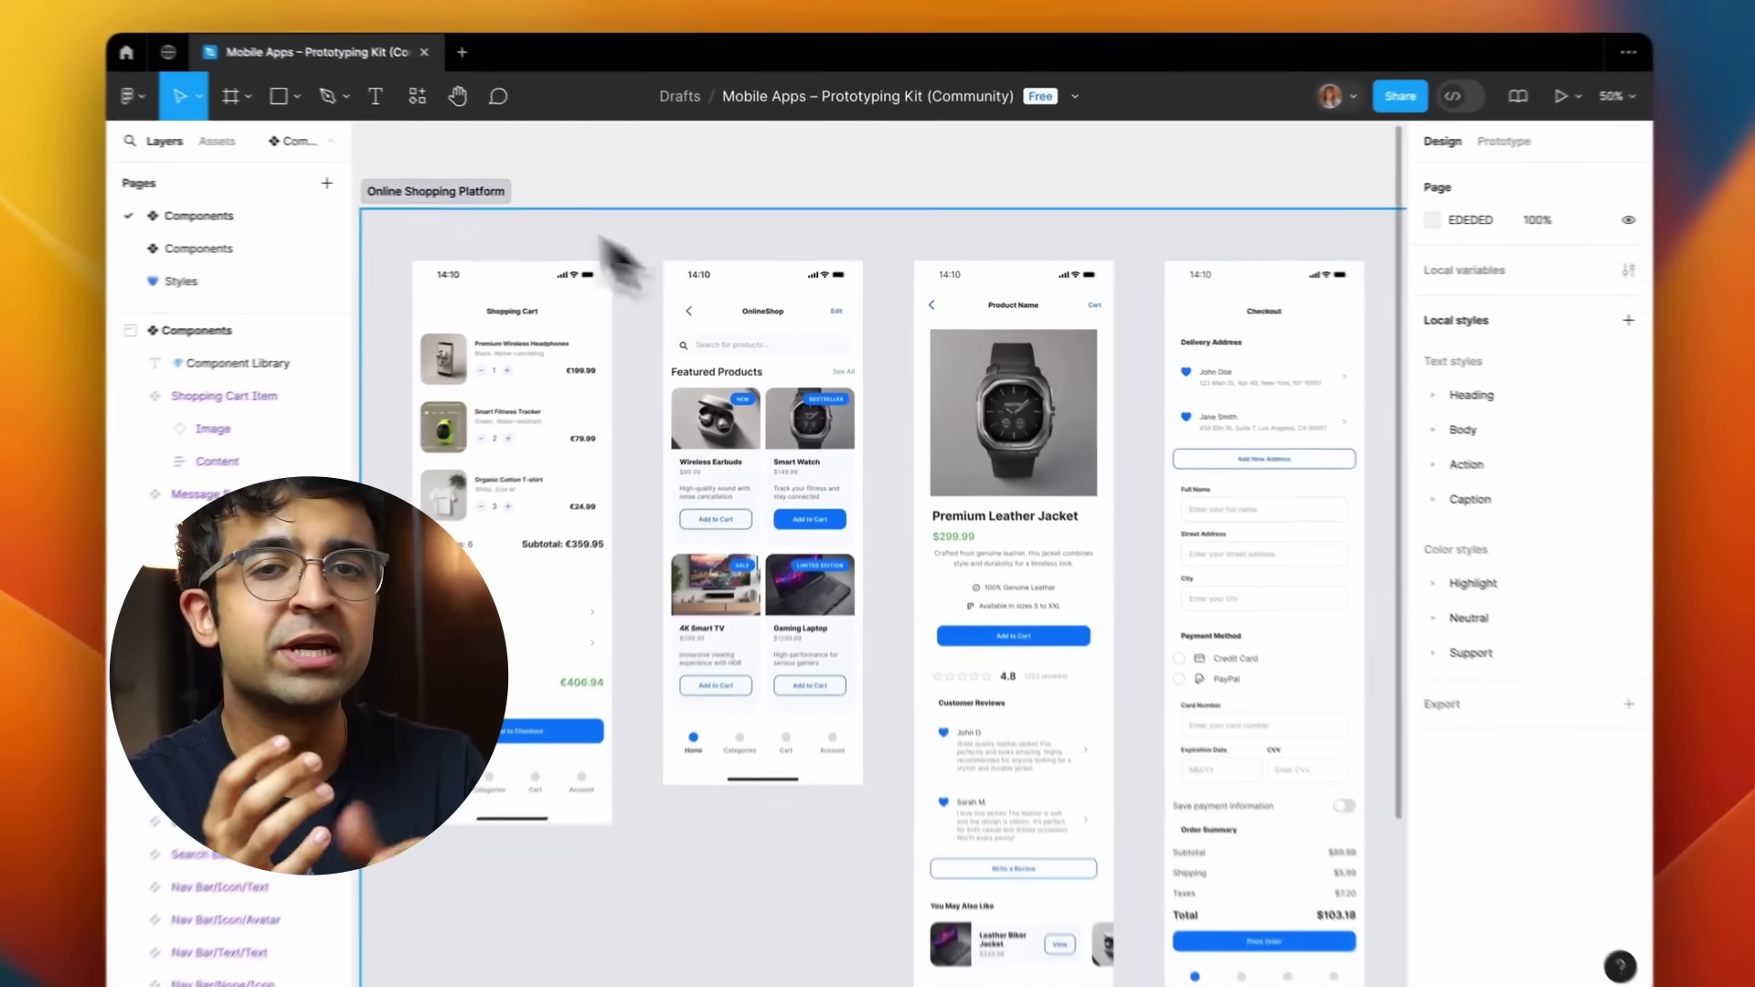
Toggle the wireframe outline view of the Online Shopping Platform designs.
click(508, 196)
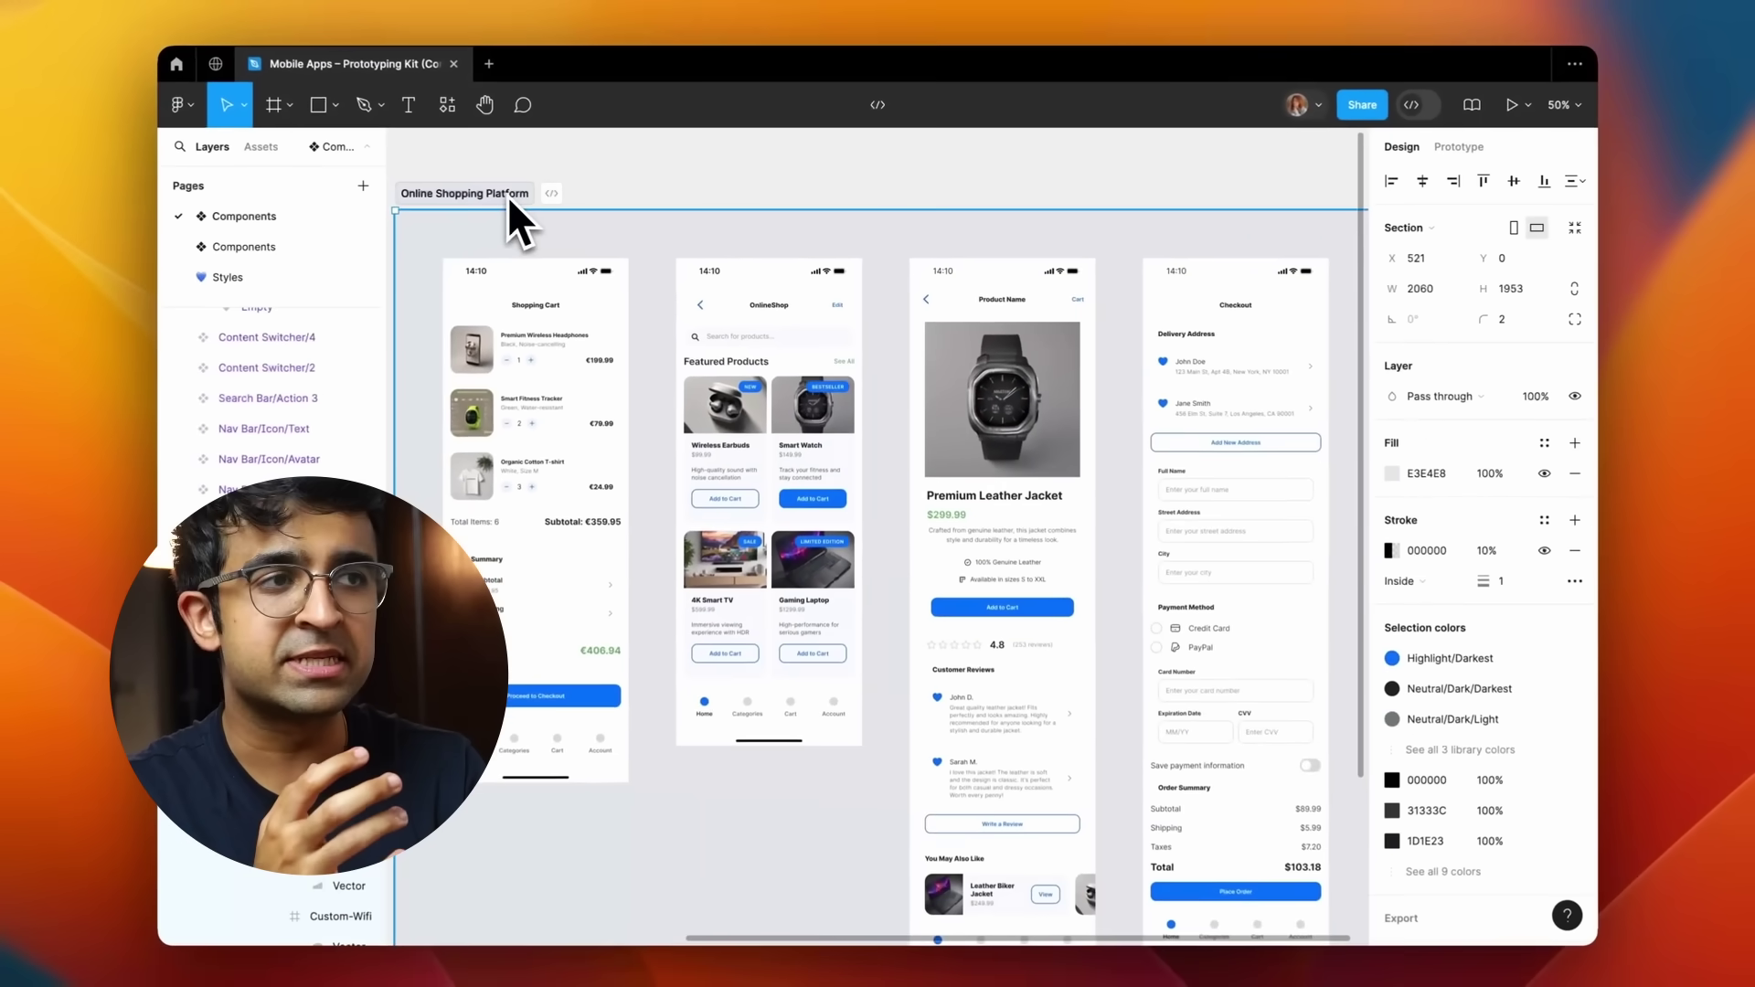
key(super+y)
key(super+y)
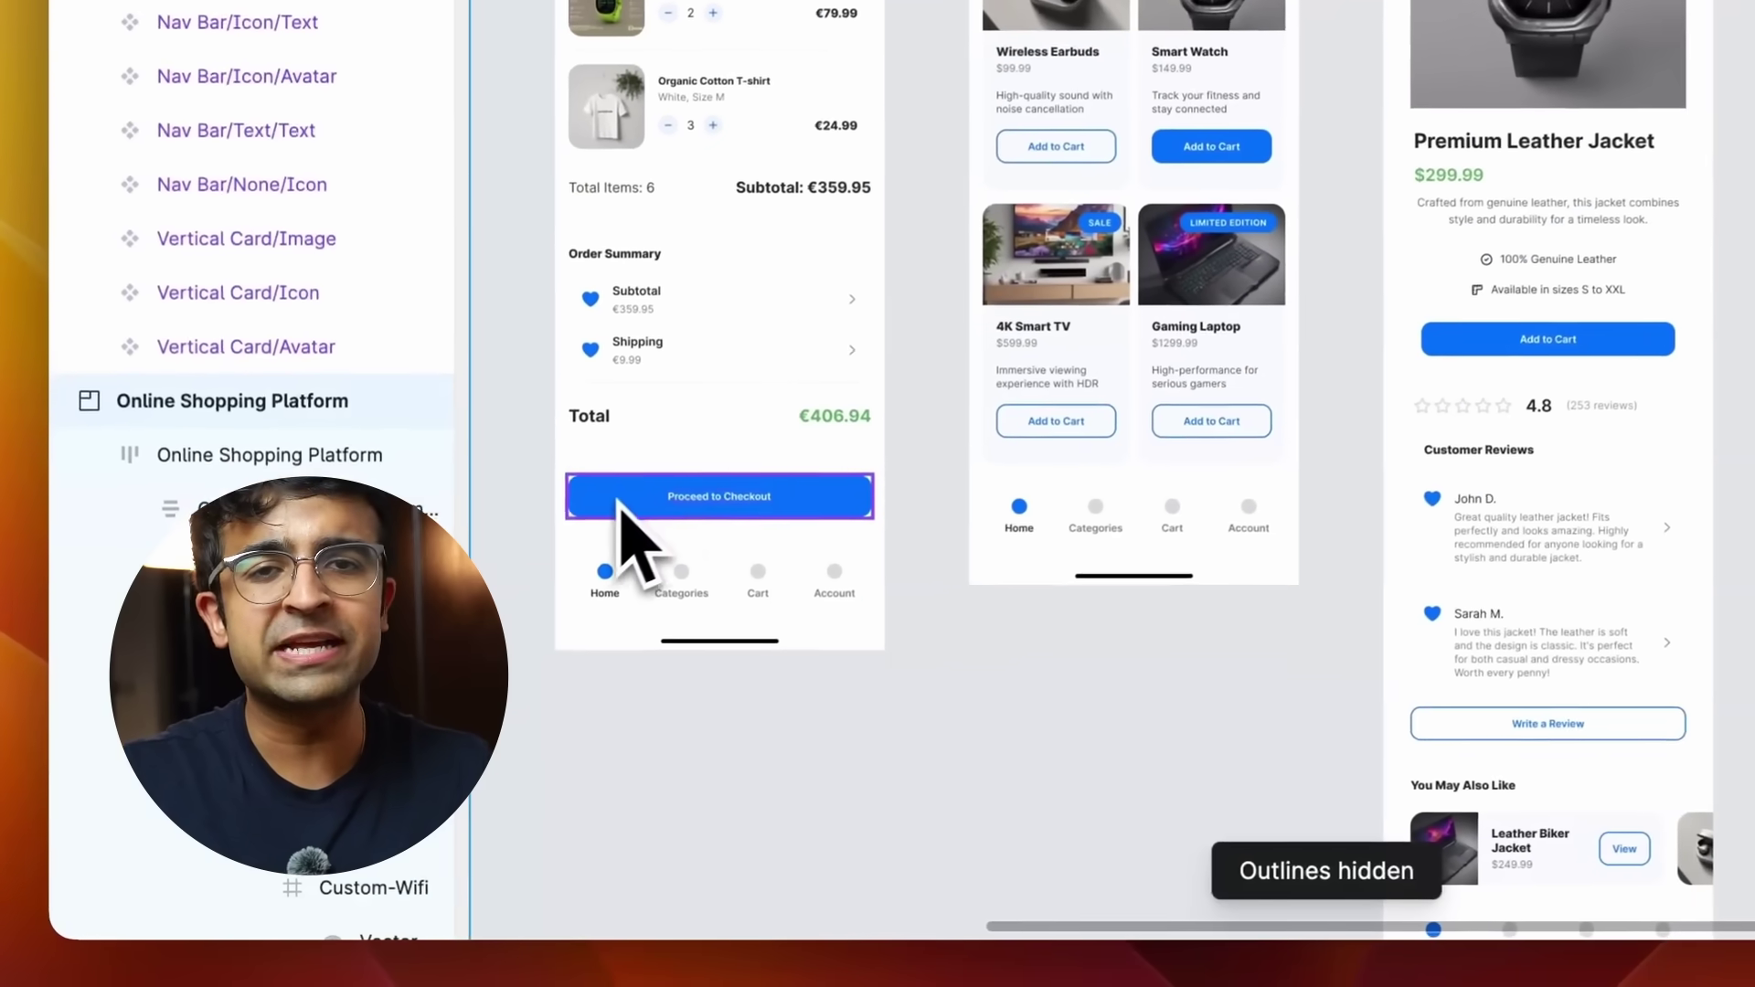
click(608, 520)
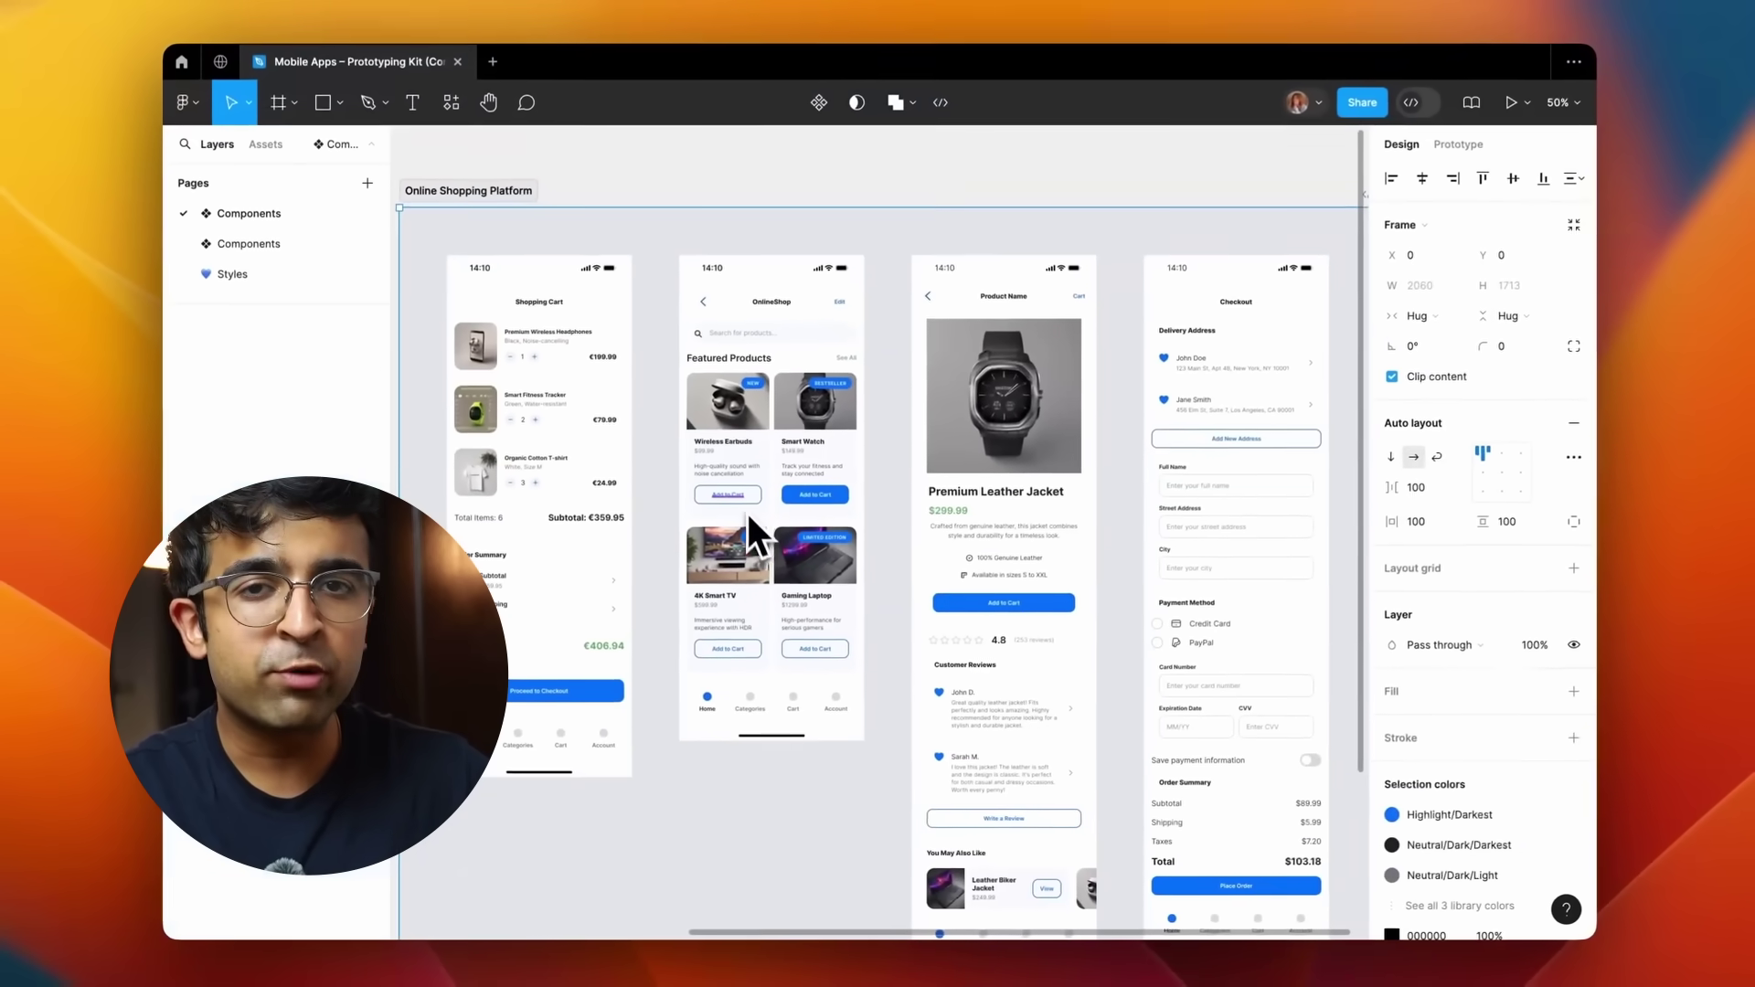
Swap the Wireless Earbuds Add to Cart button to Button Primary, then back to Button Secondary.
click(1092, 146)
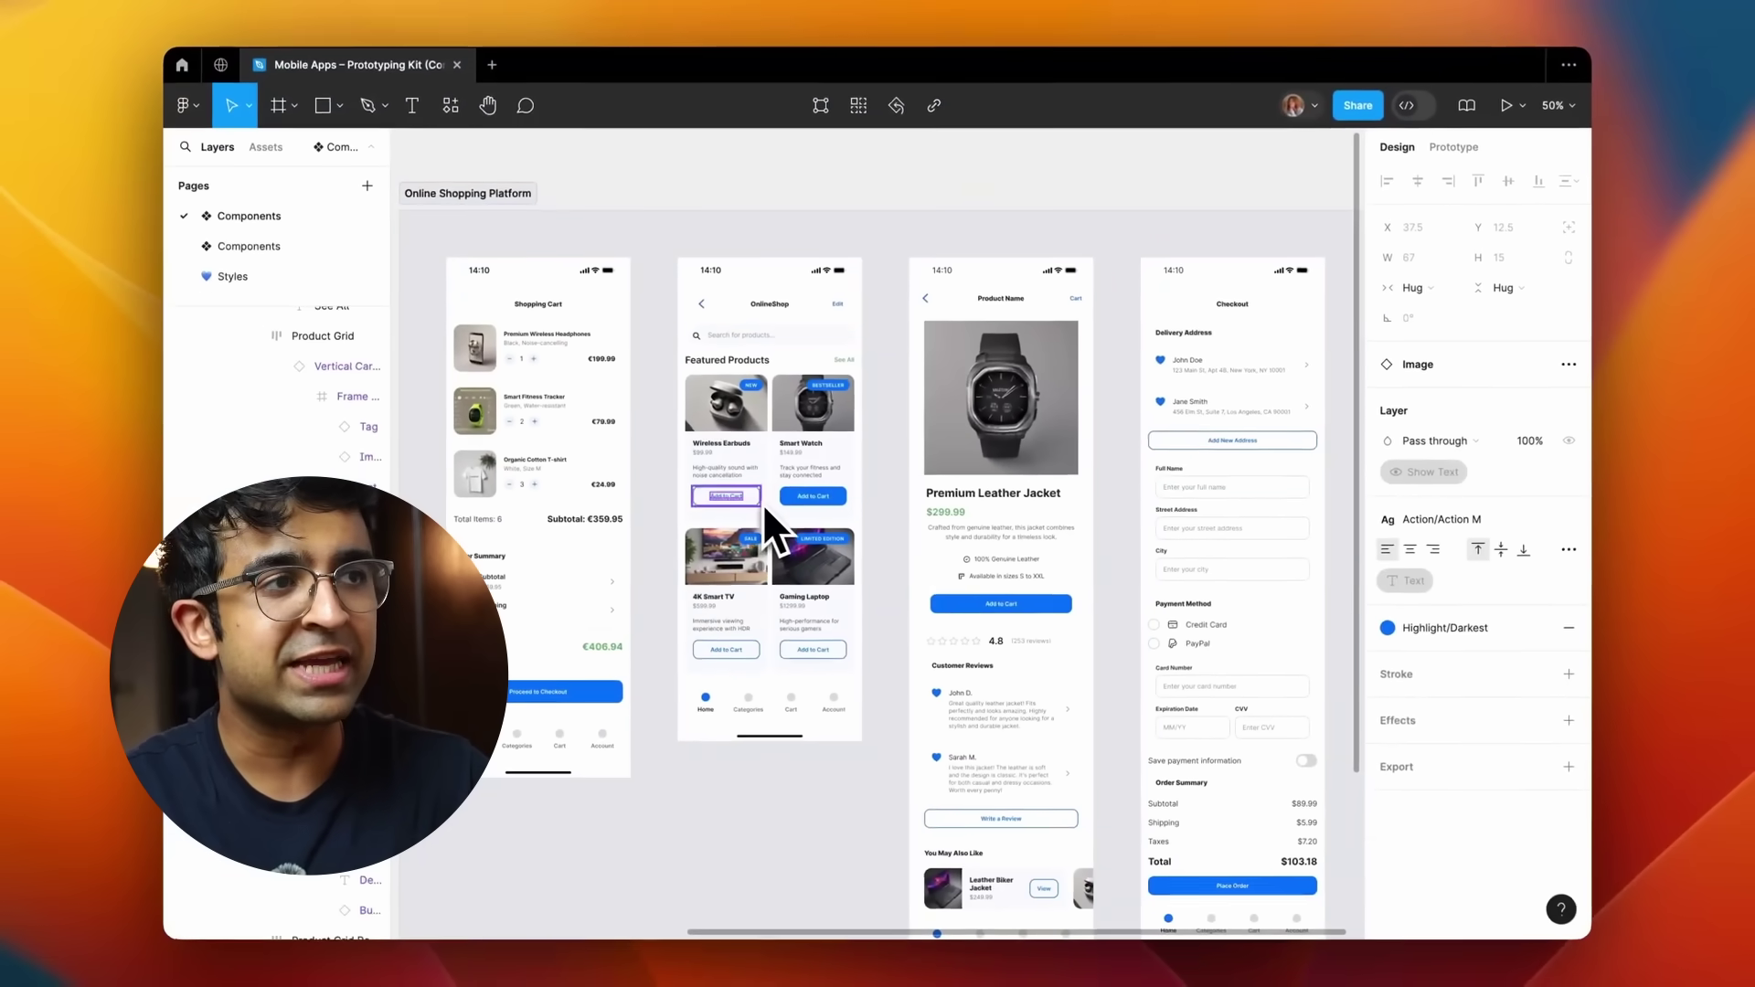
click(758, 502)
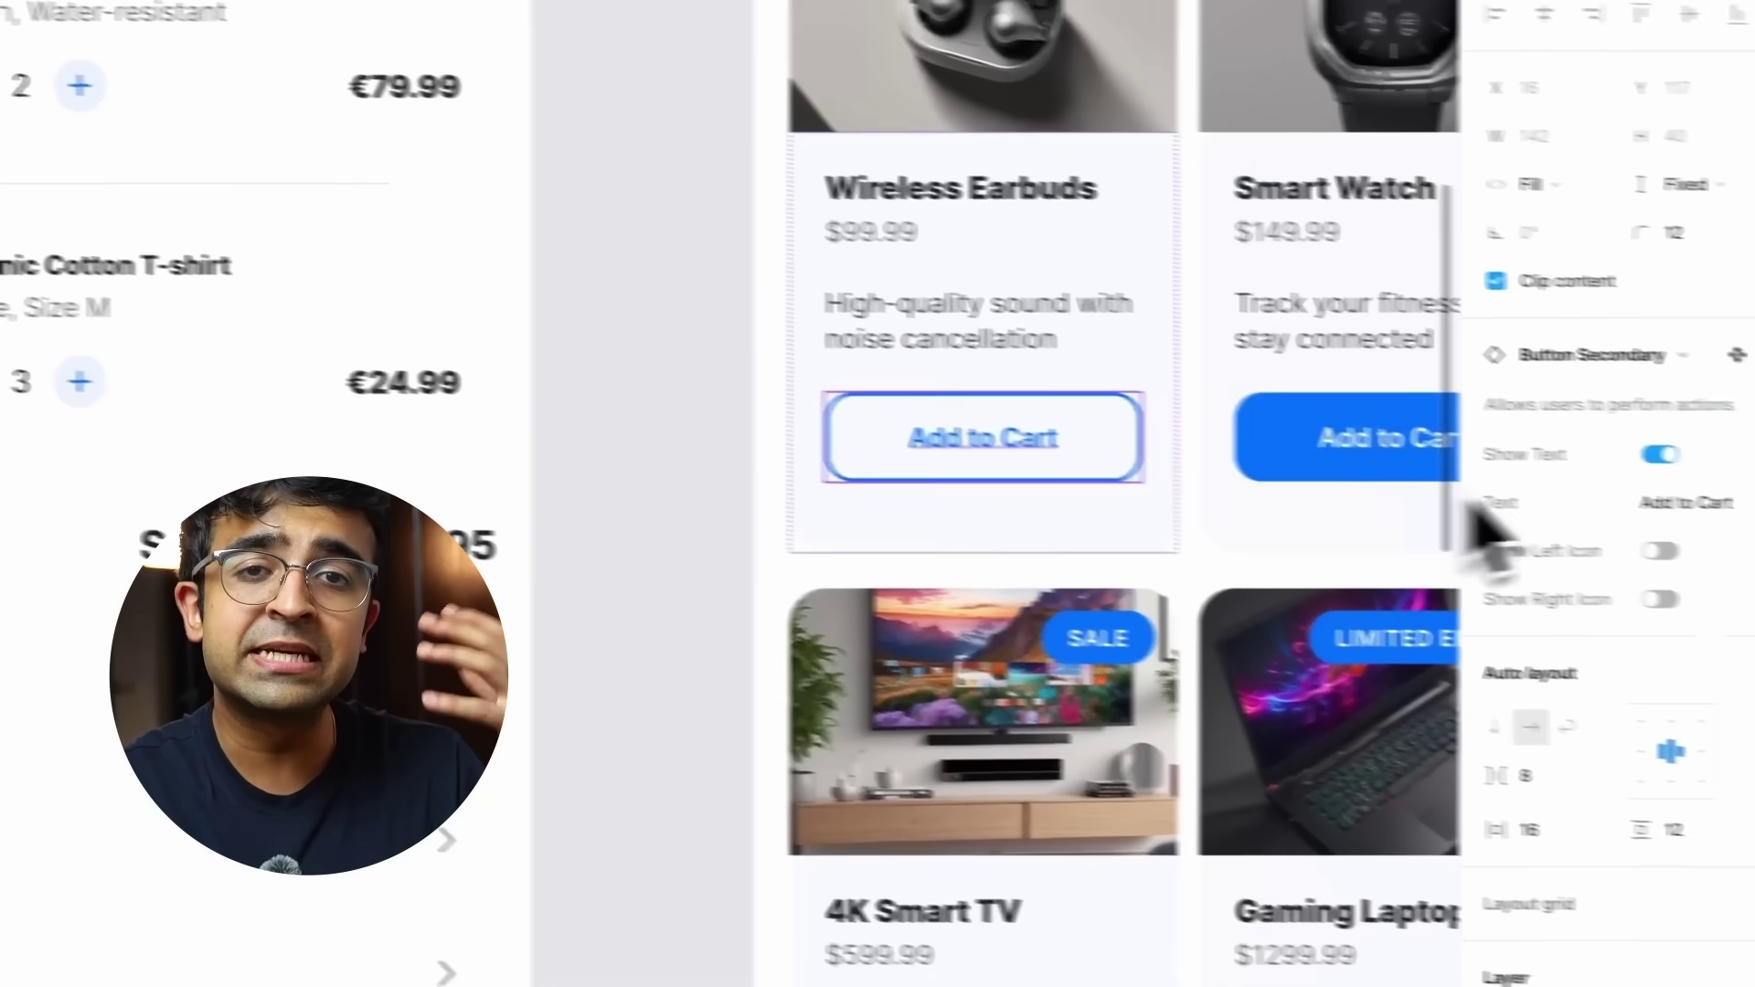
click(1590, 354)
click(1570, 660)
click(1590, 357)
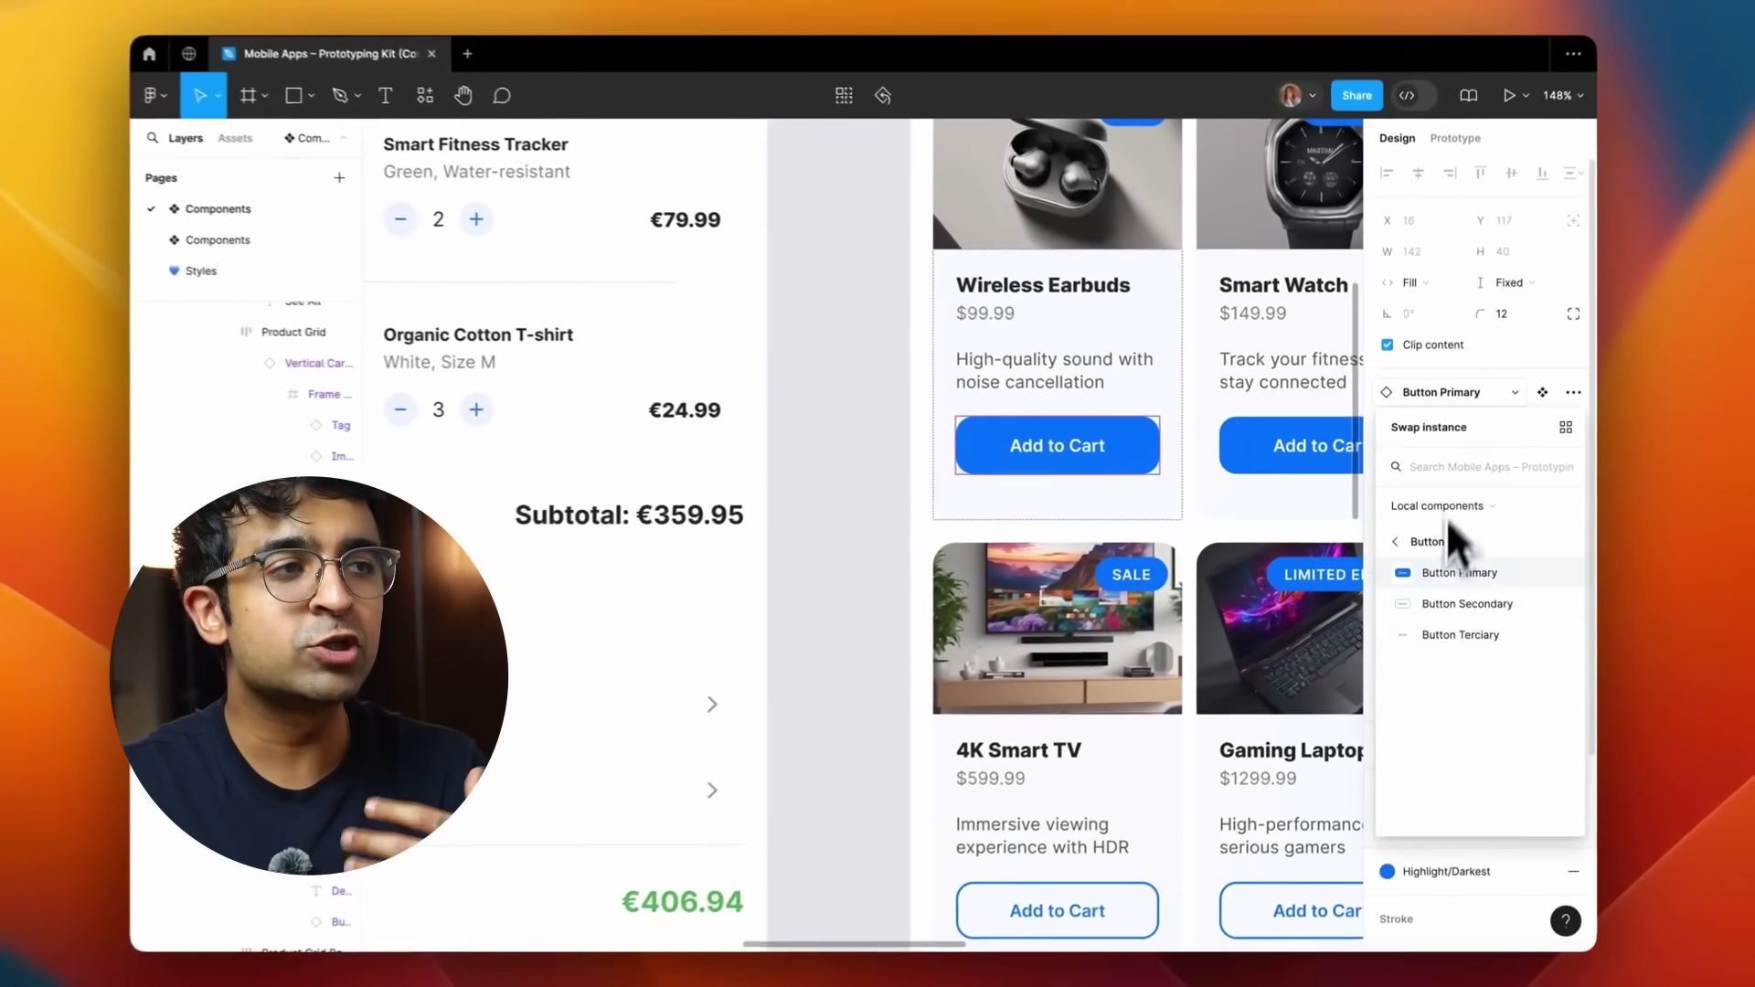
click(1466, 603)
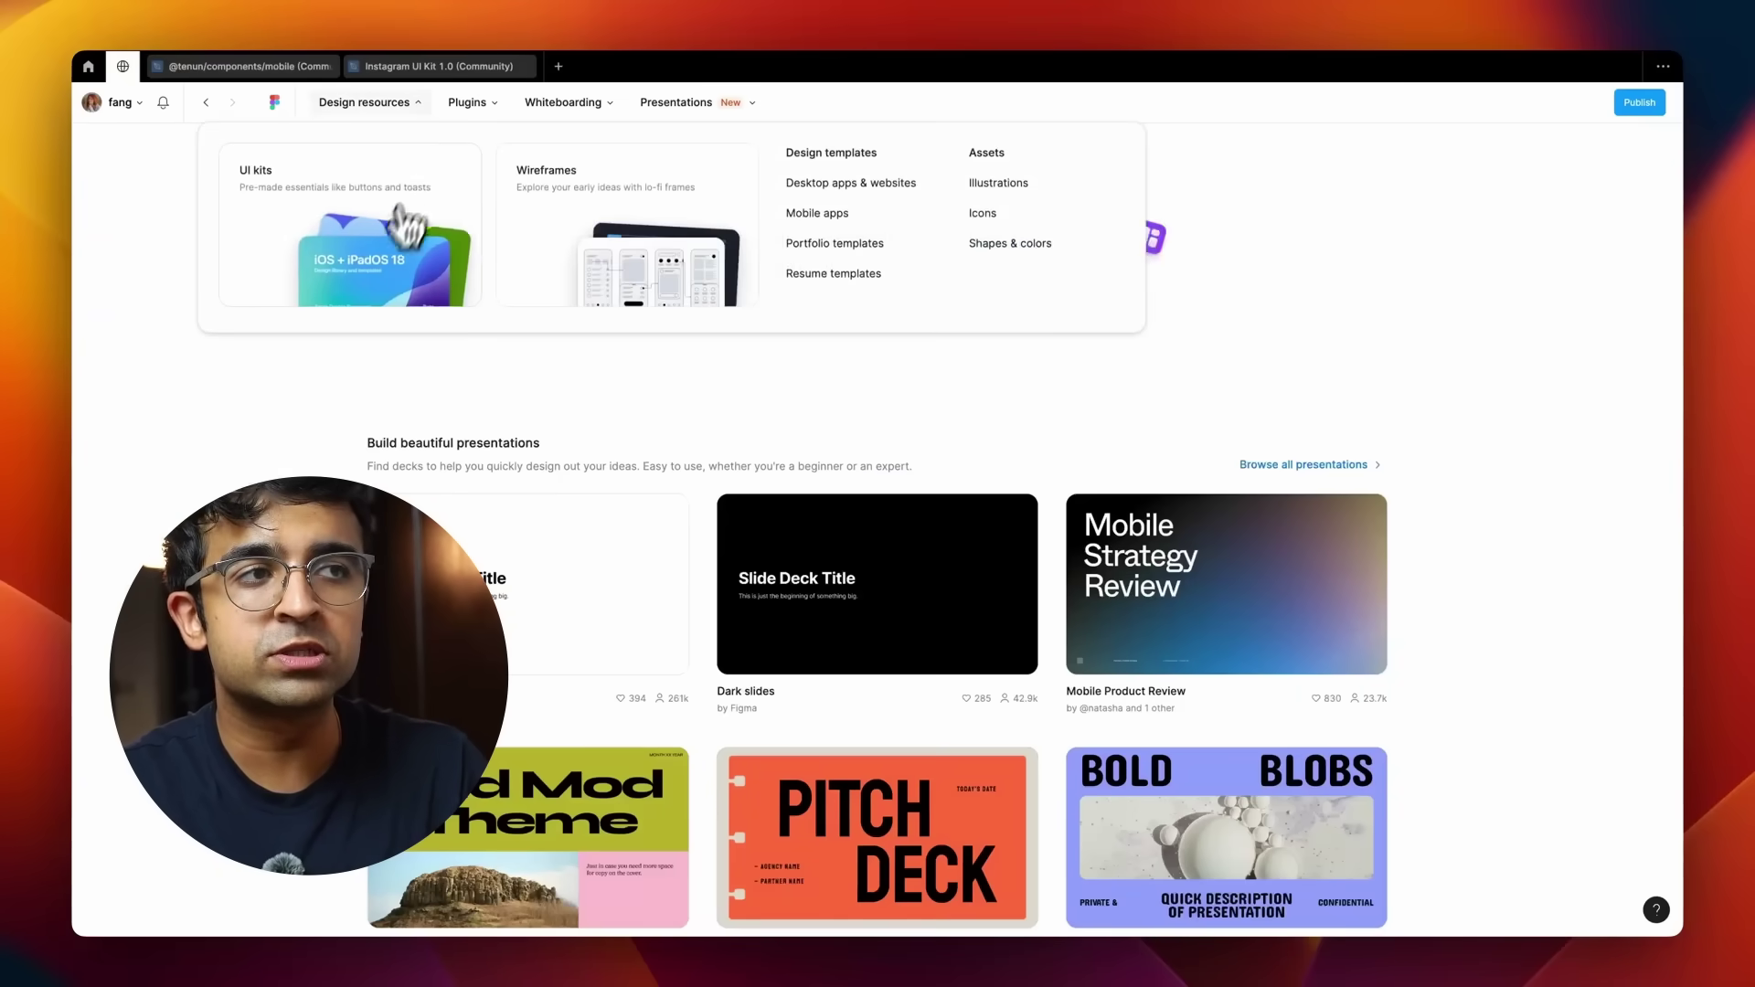
Move past the requirements document and generate four pages with Ugic in both files.
click(407, 224)
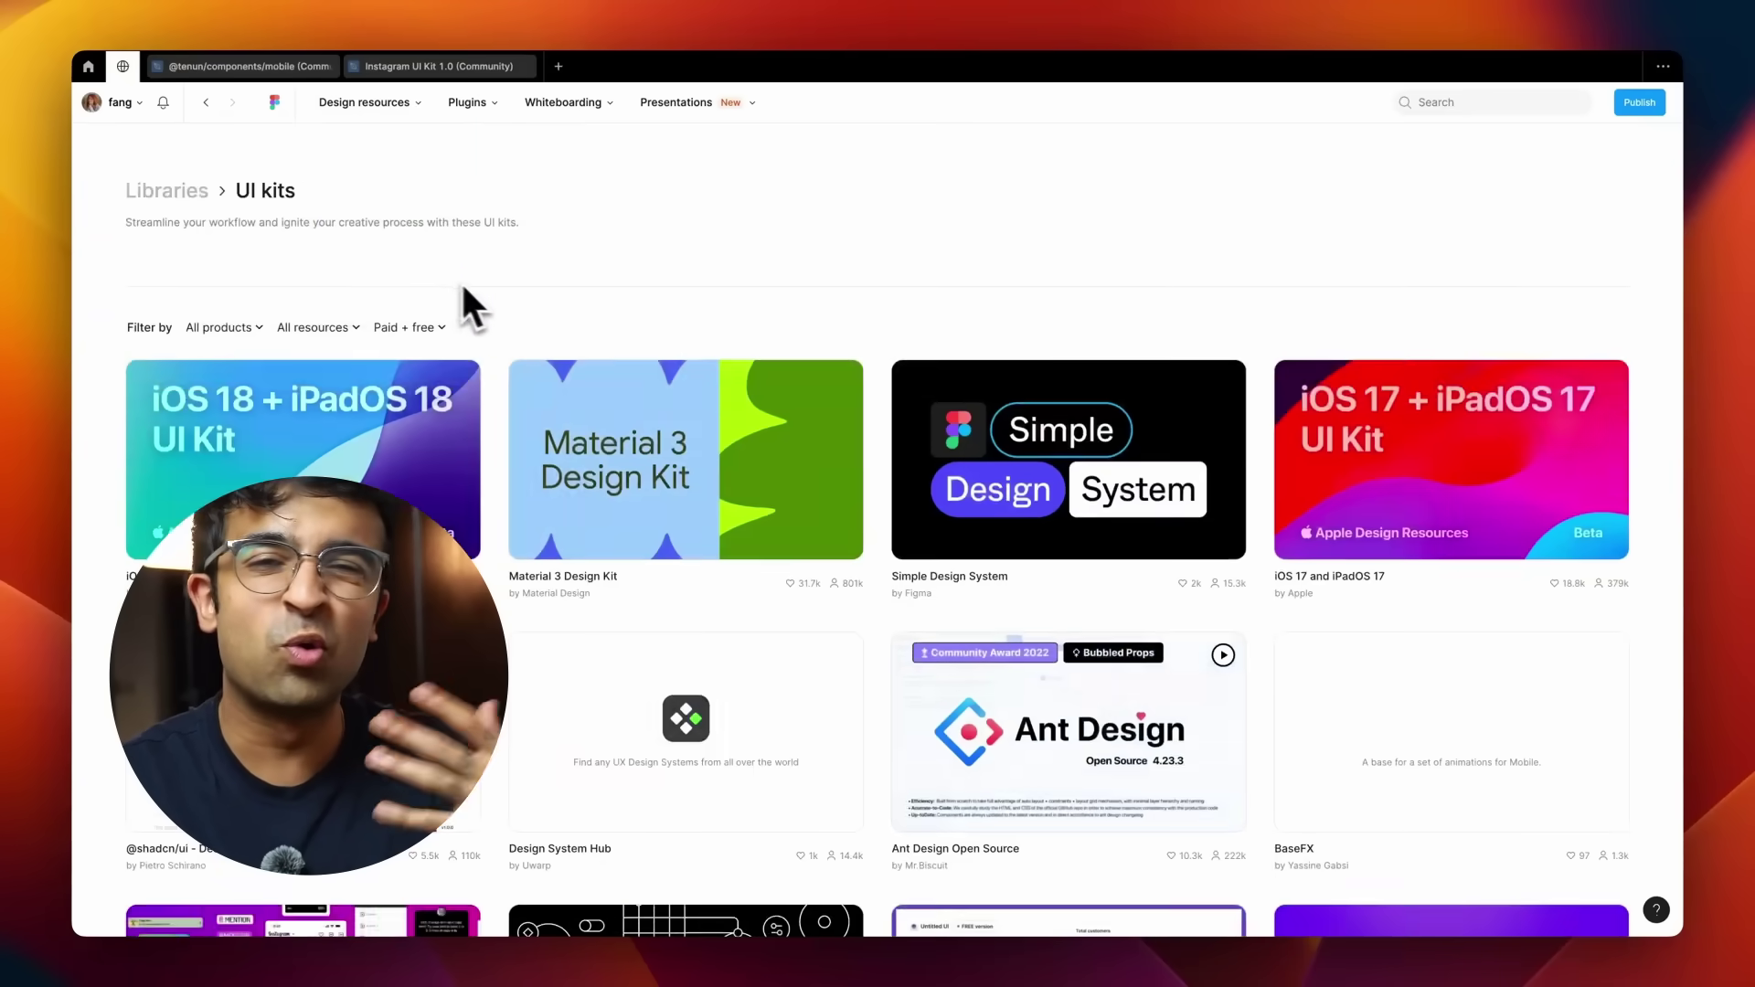
scroll(477, 286, down, 10)
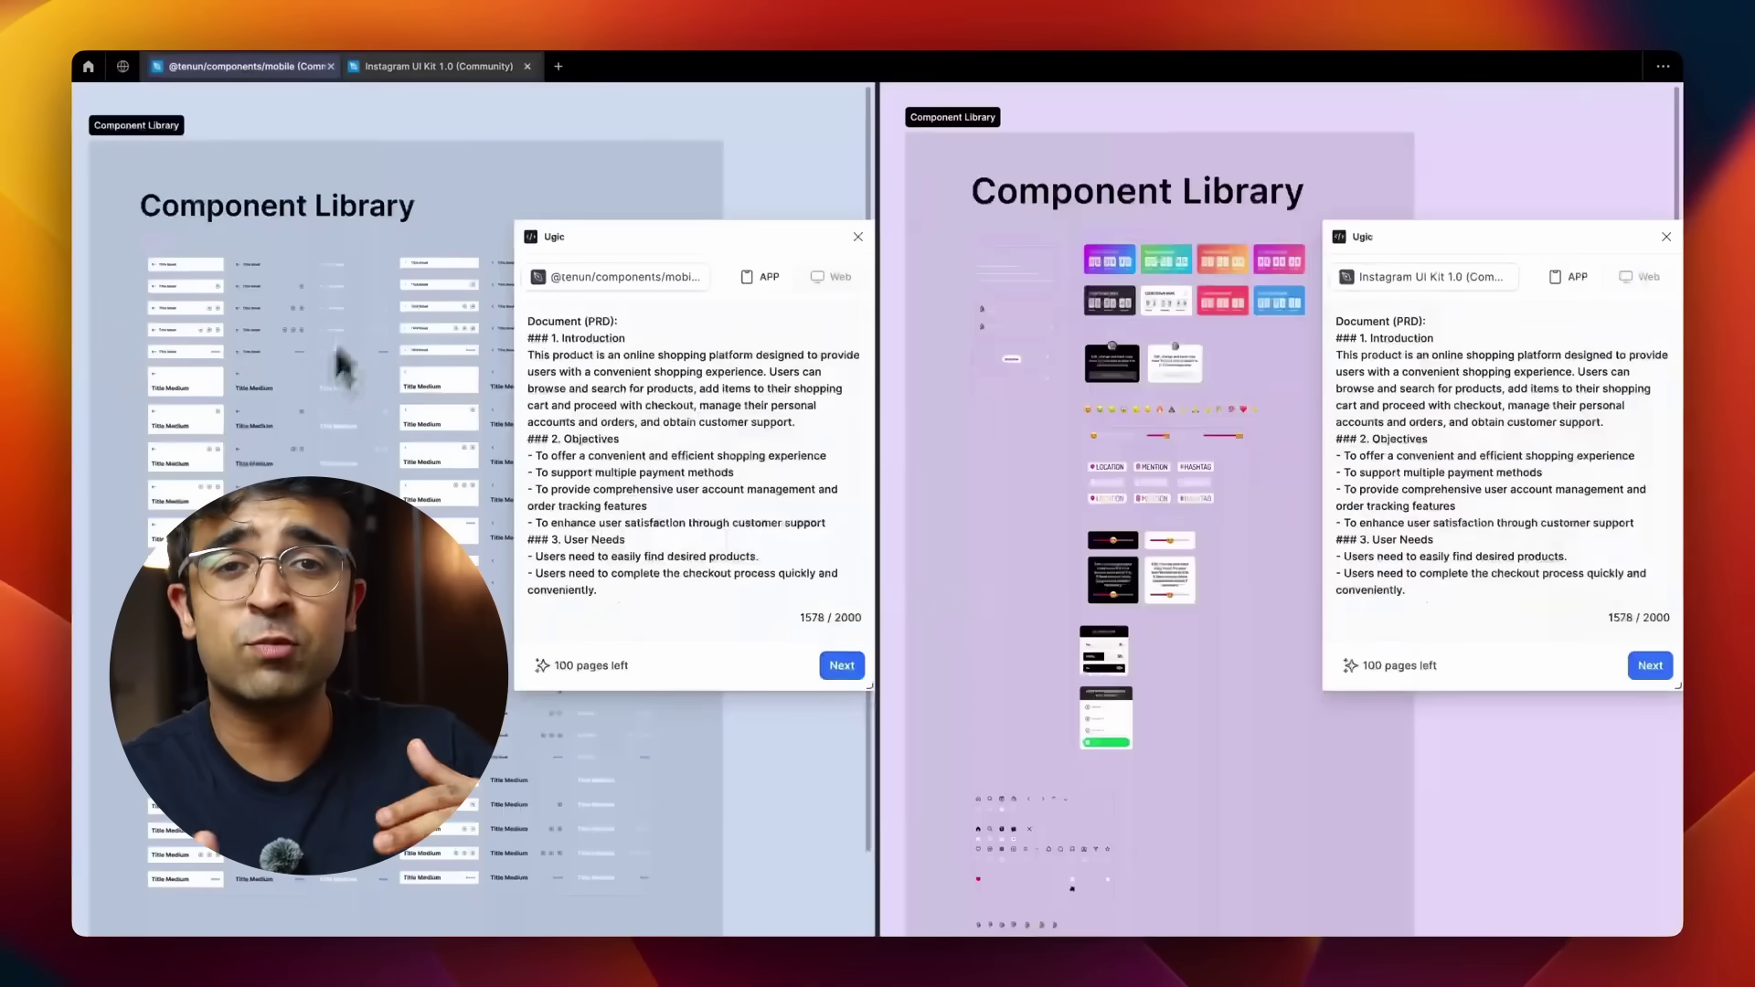
click(832, 665)
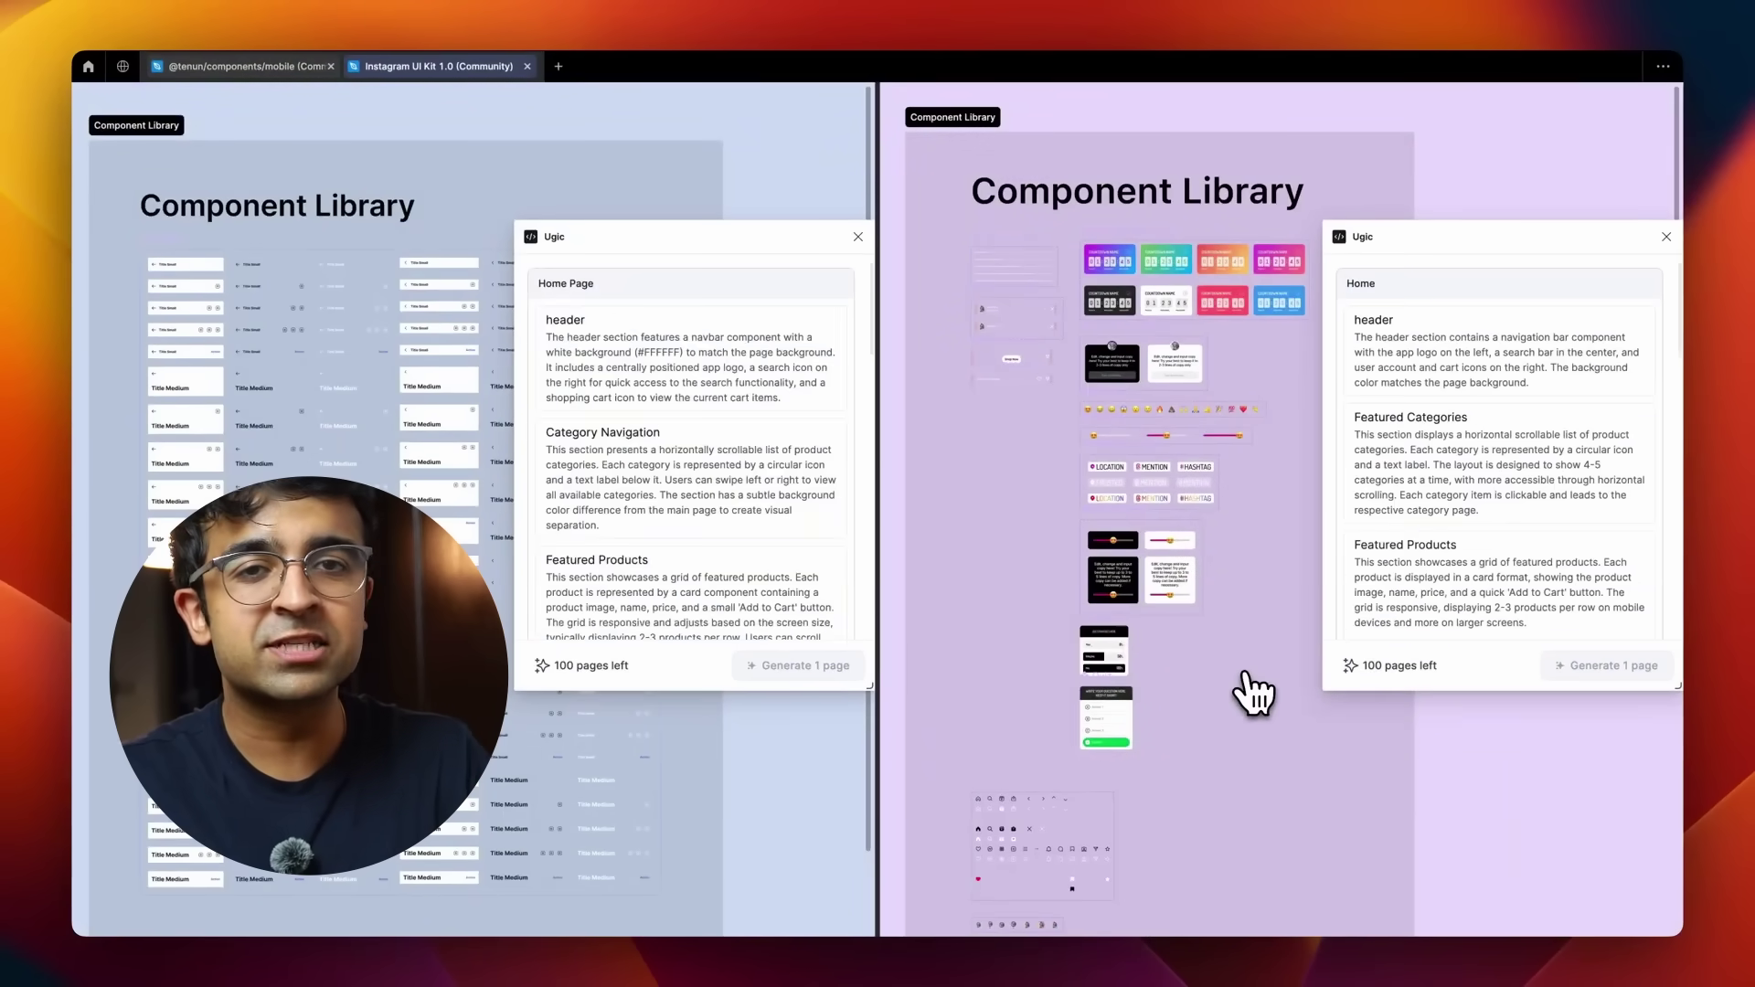
scroll(866, 547, down, 10)
click(795, 665)
click(1609, 666)
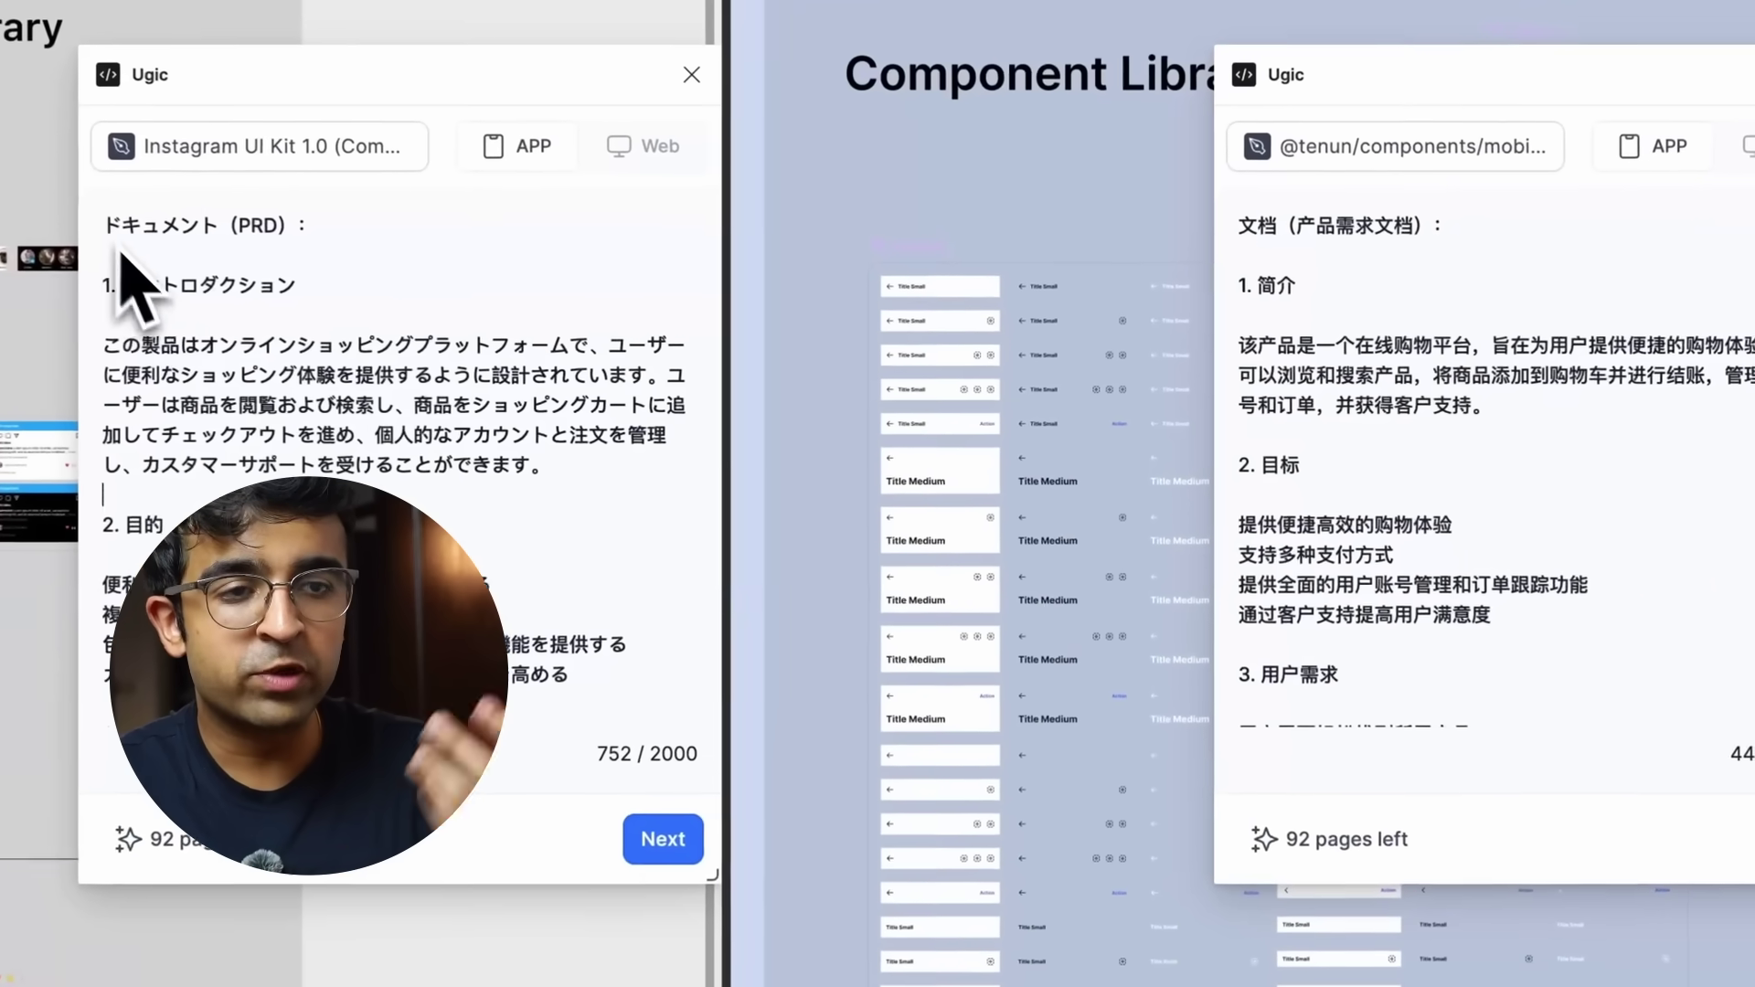
Advance both Ugic panels past the Japanese and Chinese requirements documents.
drag(98, 219, 549, 467)
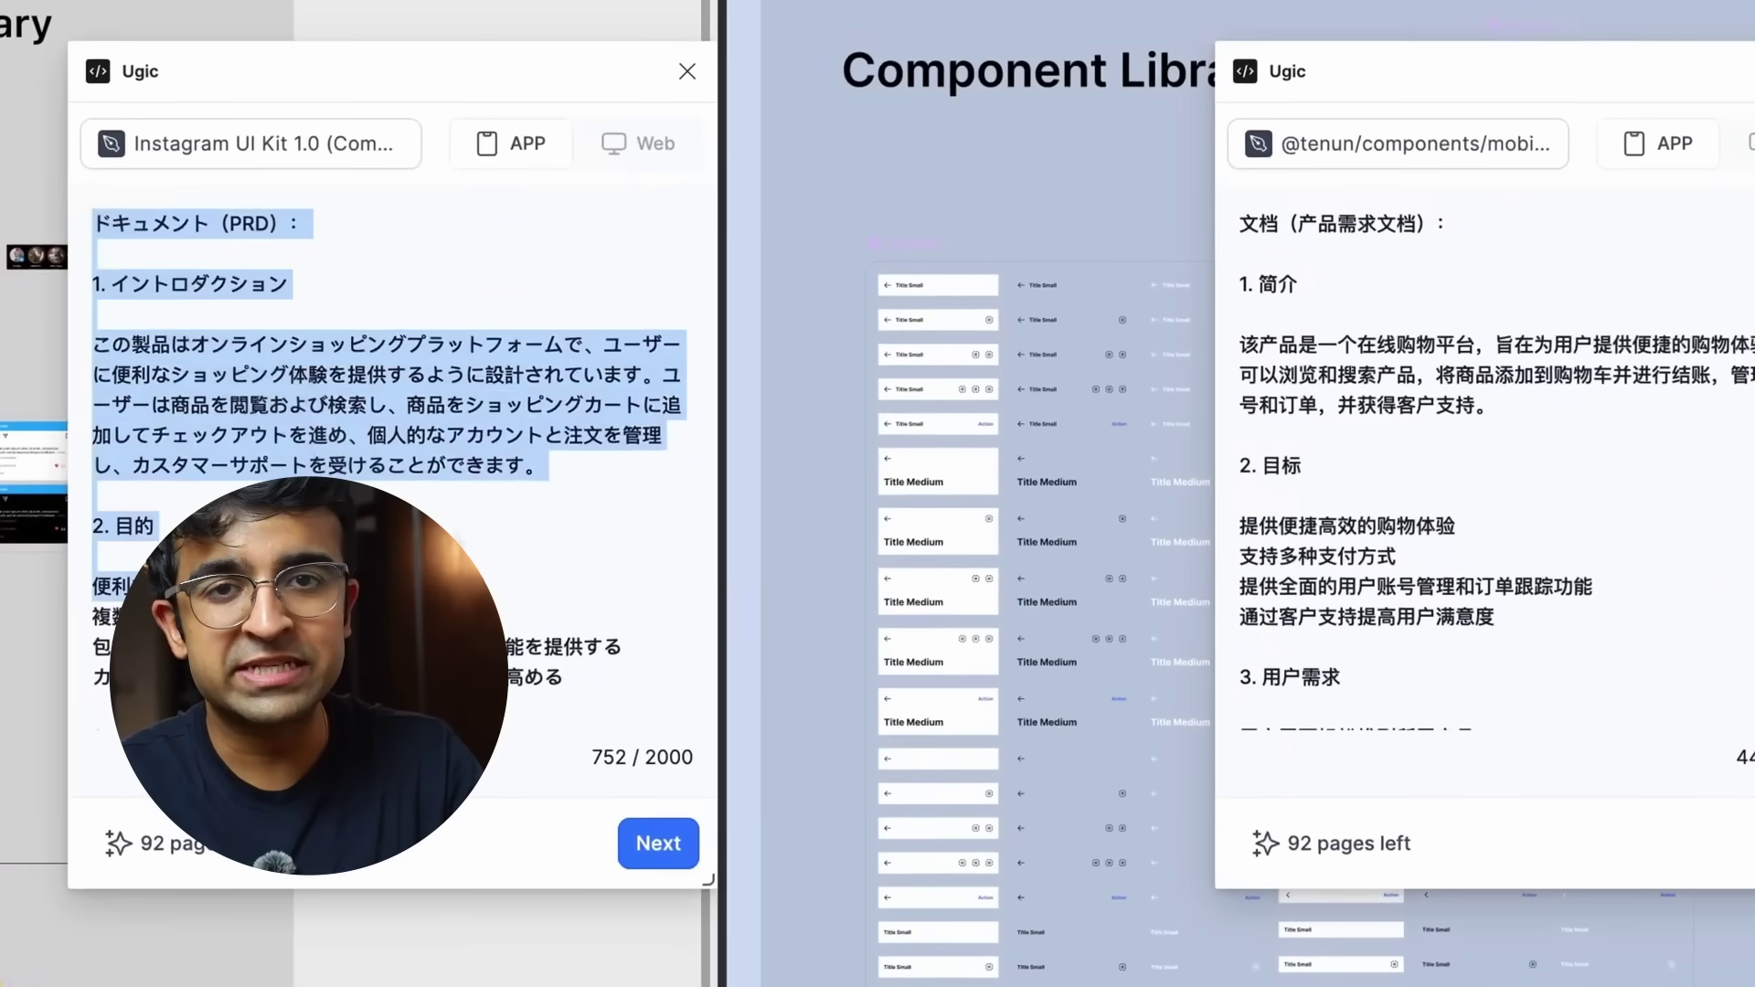
click(533, 608)
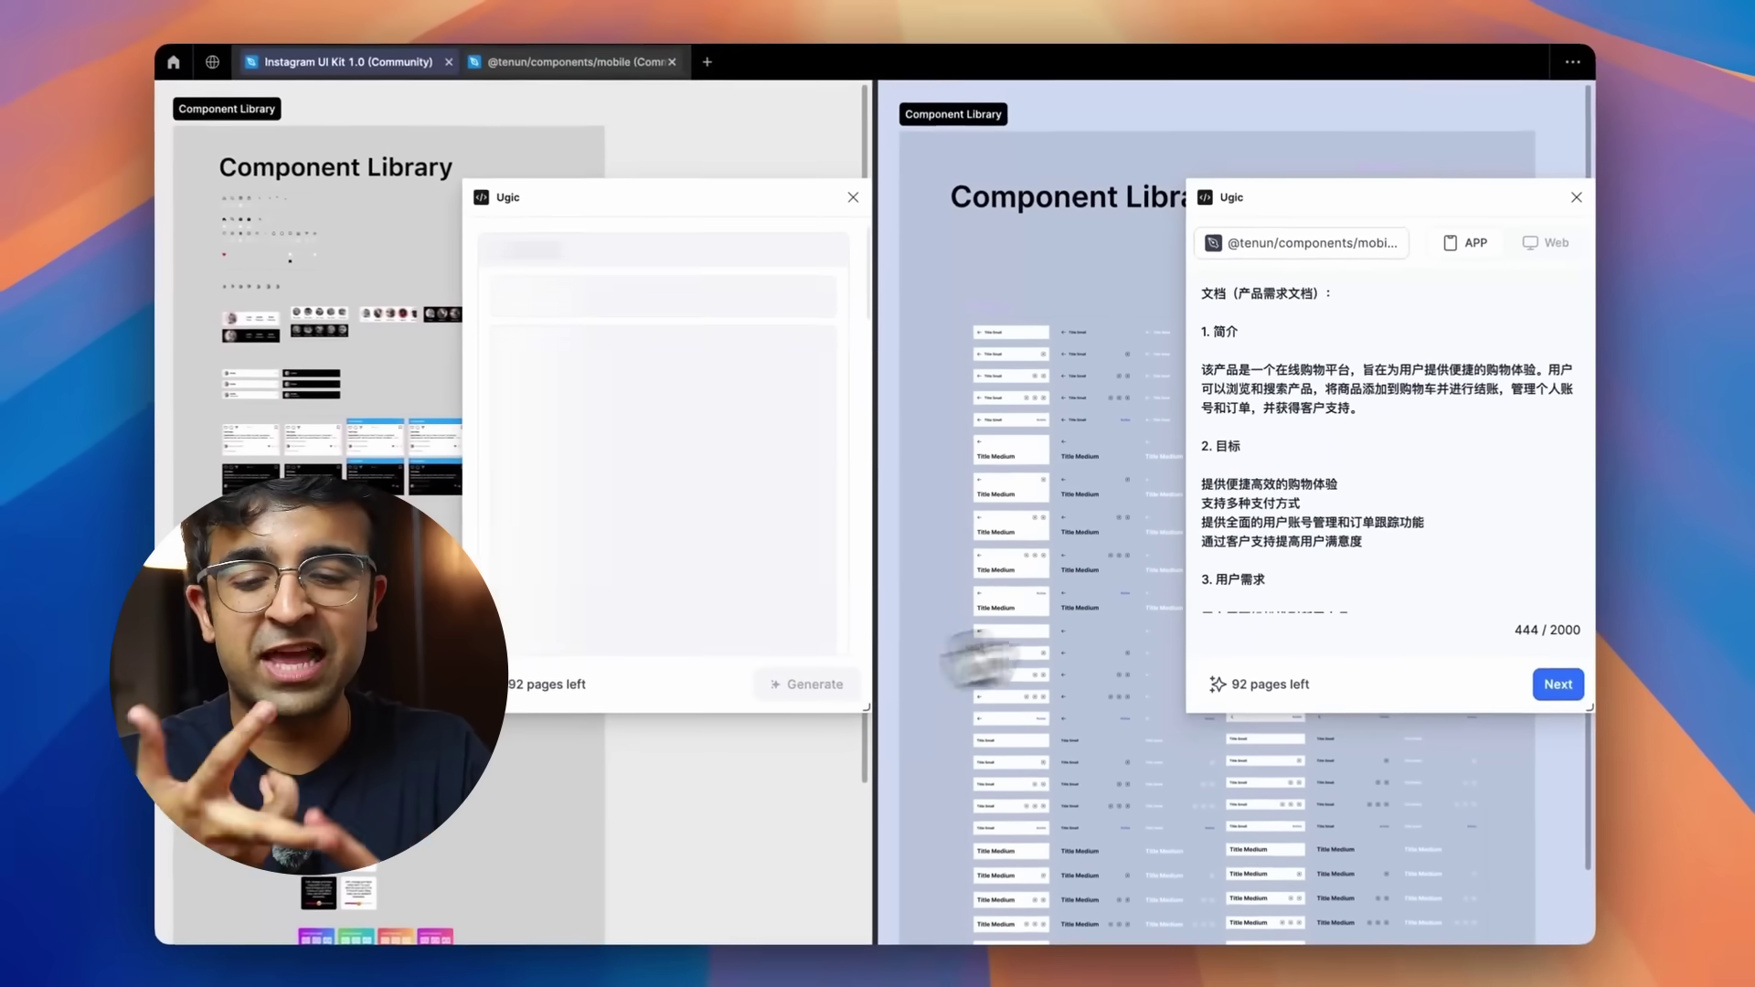
click(1554, 682)
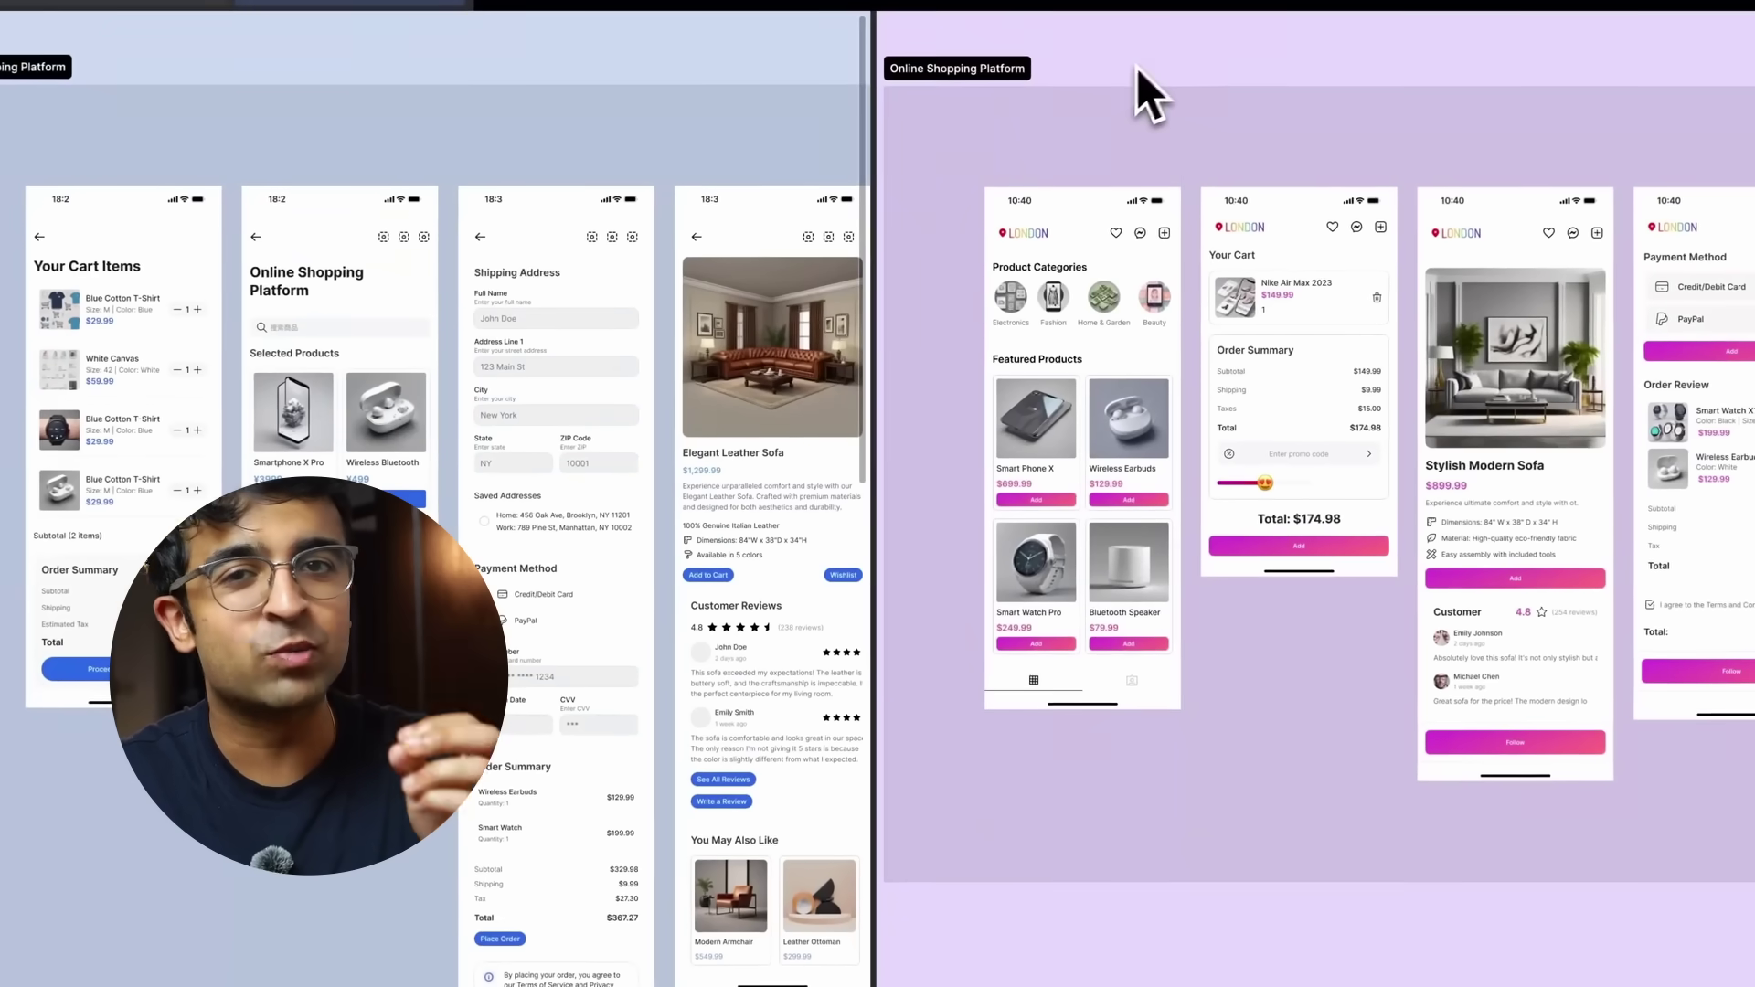
scroll(528, 358, down, 6)
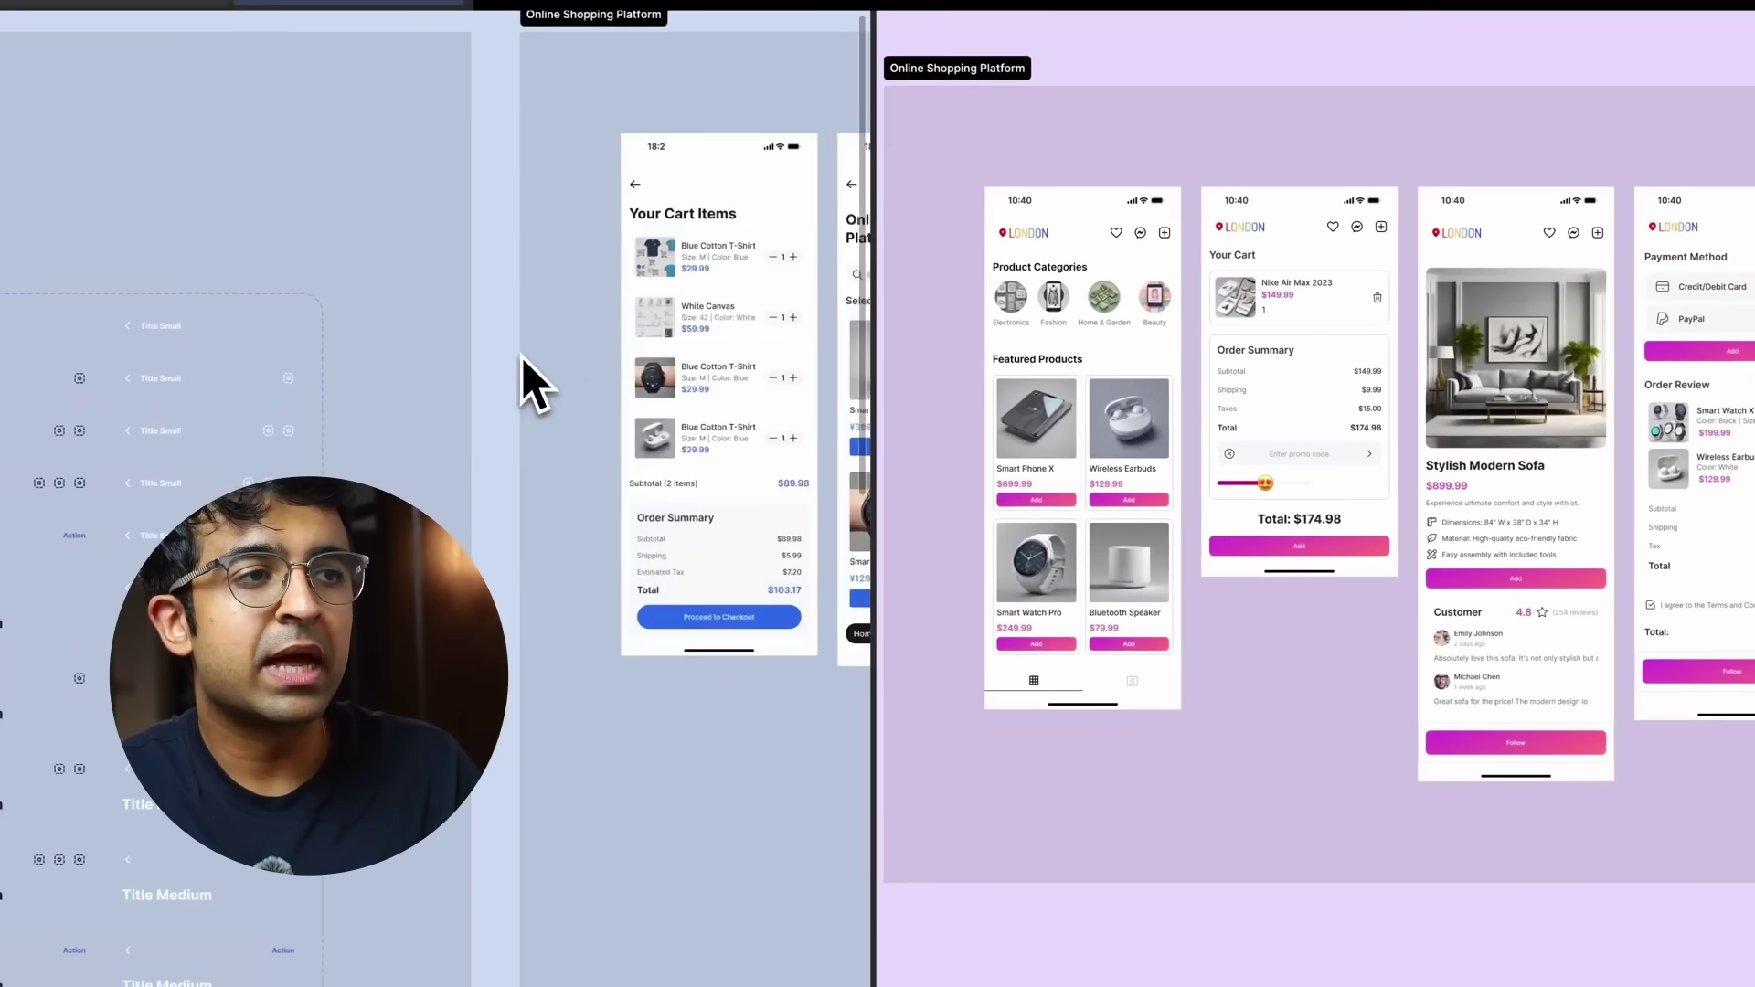
Compare both files' designs in outline mode with Ctrl+Y, then restore full colour rendering.
key(ctrl+y)
scroll(1124, 453, down, 5)
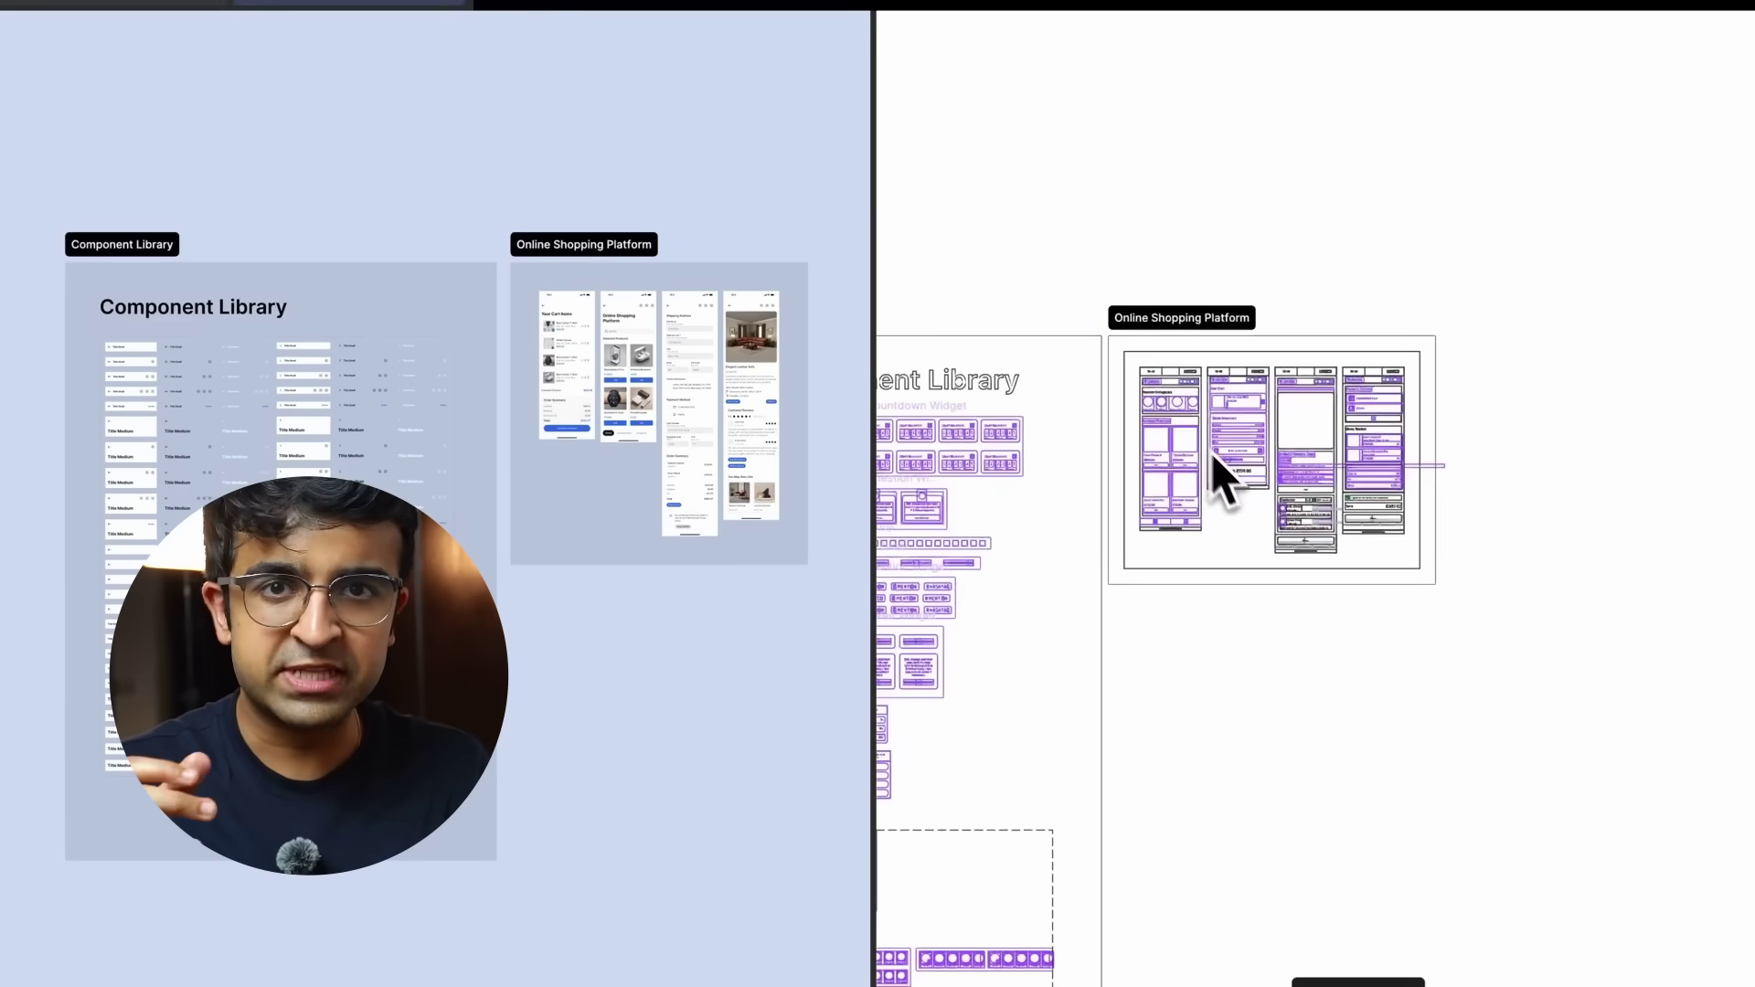
key(ctrl+y)
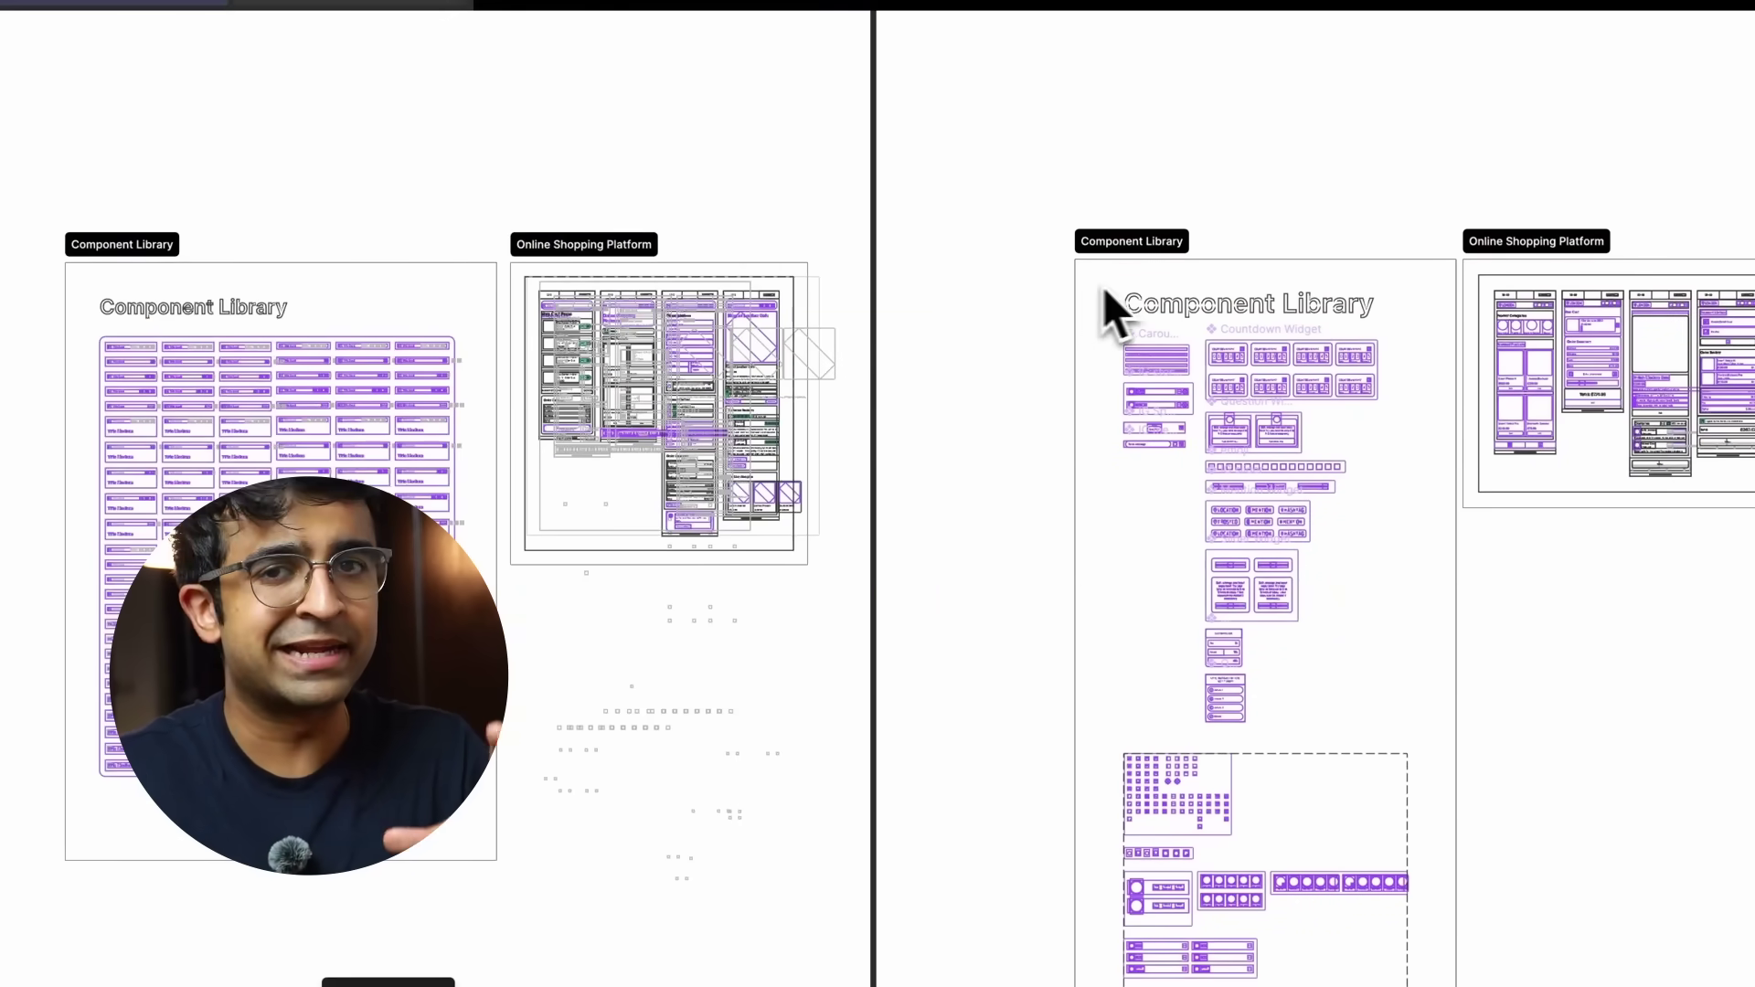
key(ctrl+y)
key(ctrl+y)
scroll(619, 314, up, 3)
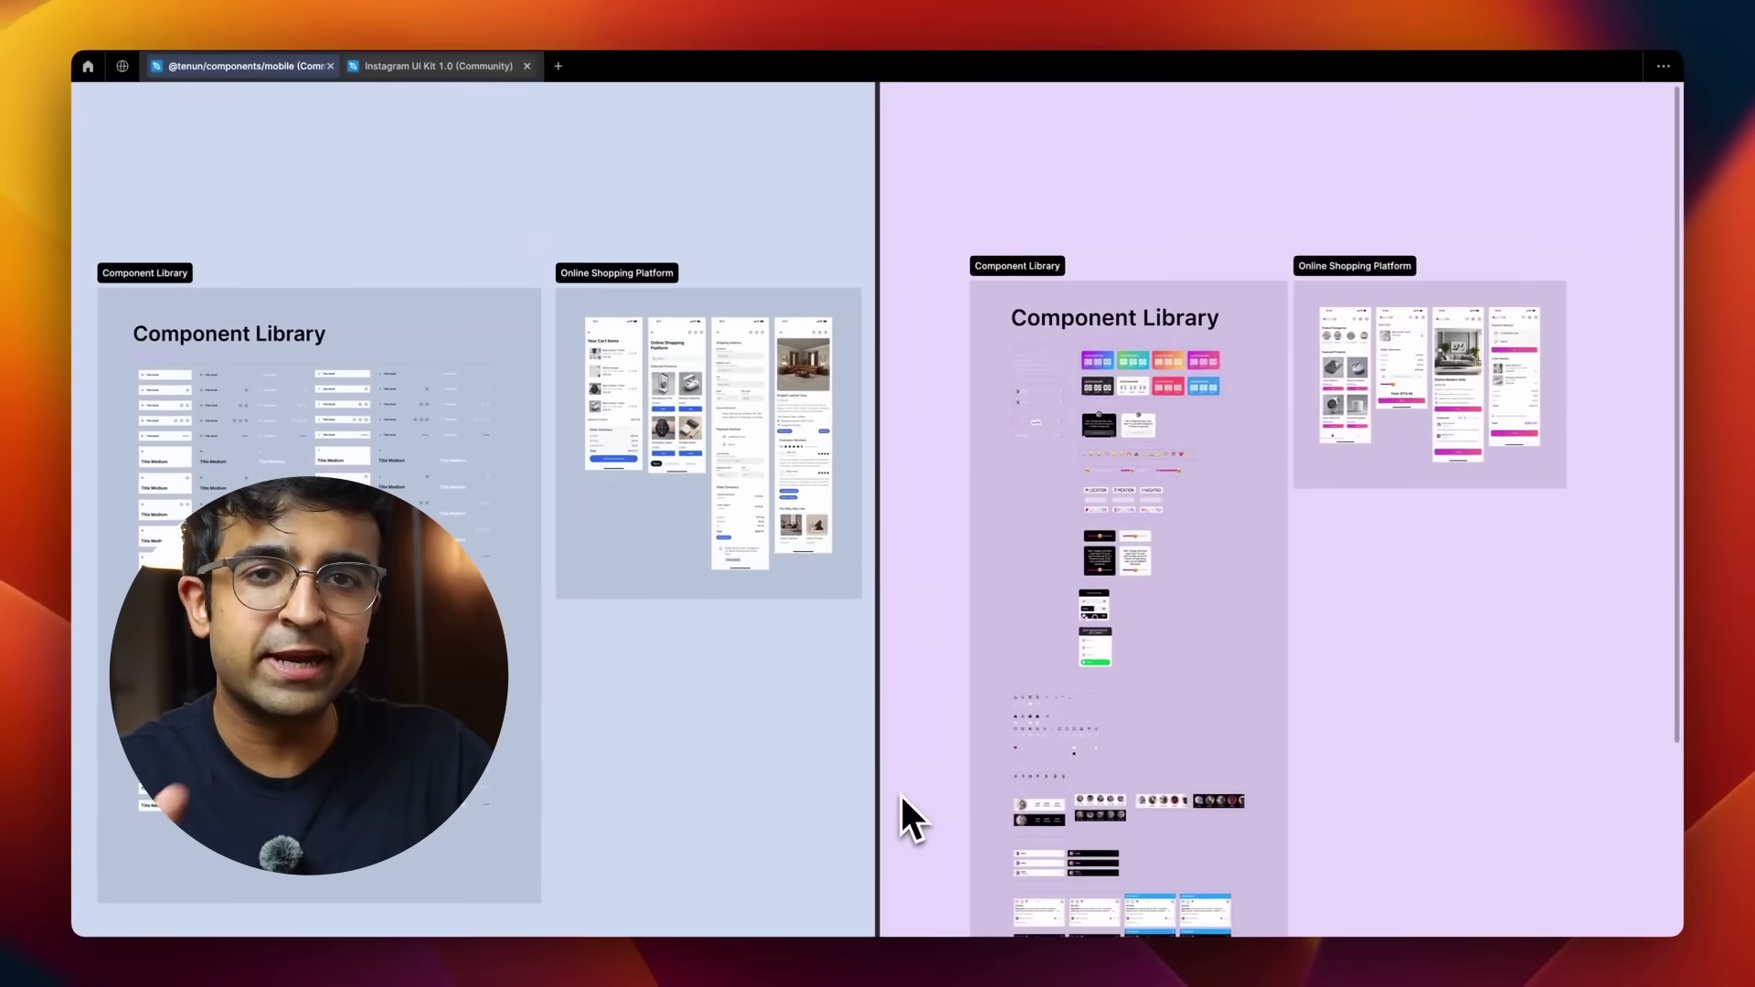
Zoom both canvases onto their matching Online Shopping Platform frames.
key(n)
click(1236, 545)
key(n)
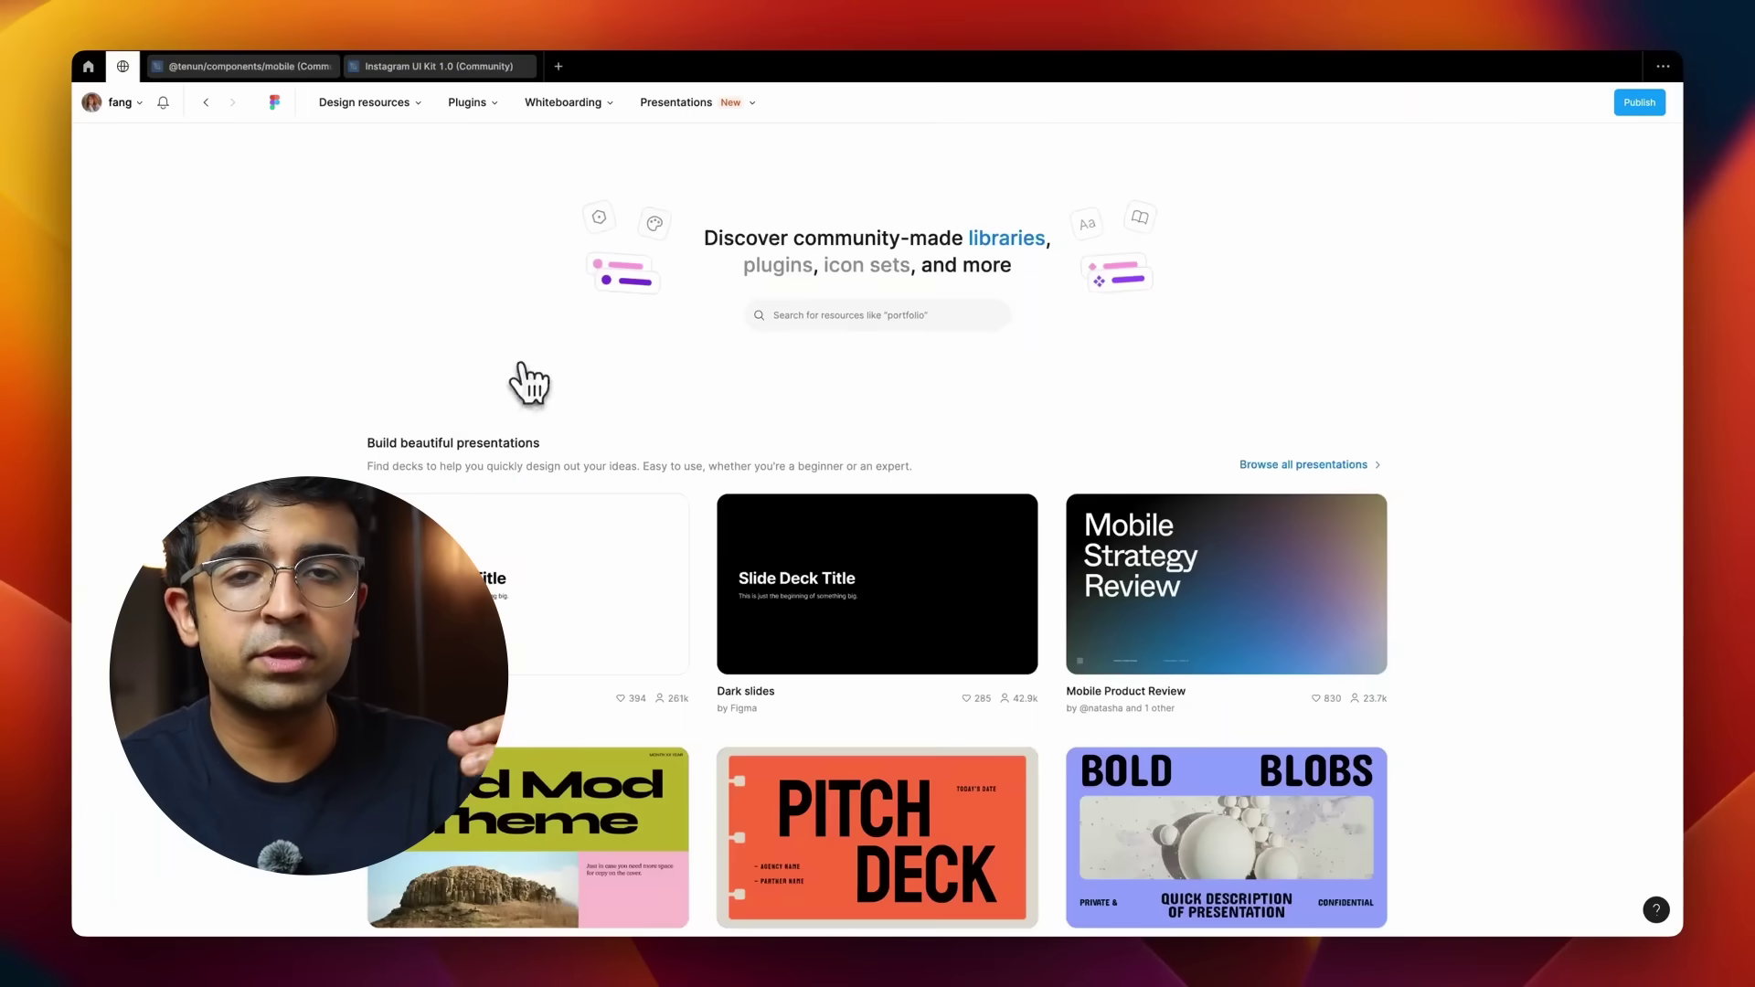
Paste the requirements document into Ugic and try moving the footer above Order Review and back.
click(419, 180)
scroll(477, 285, down, 10)
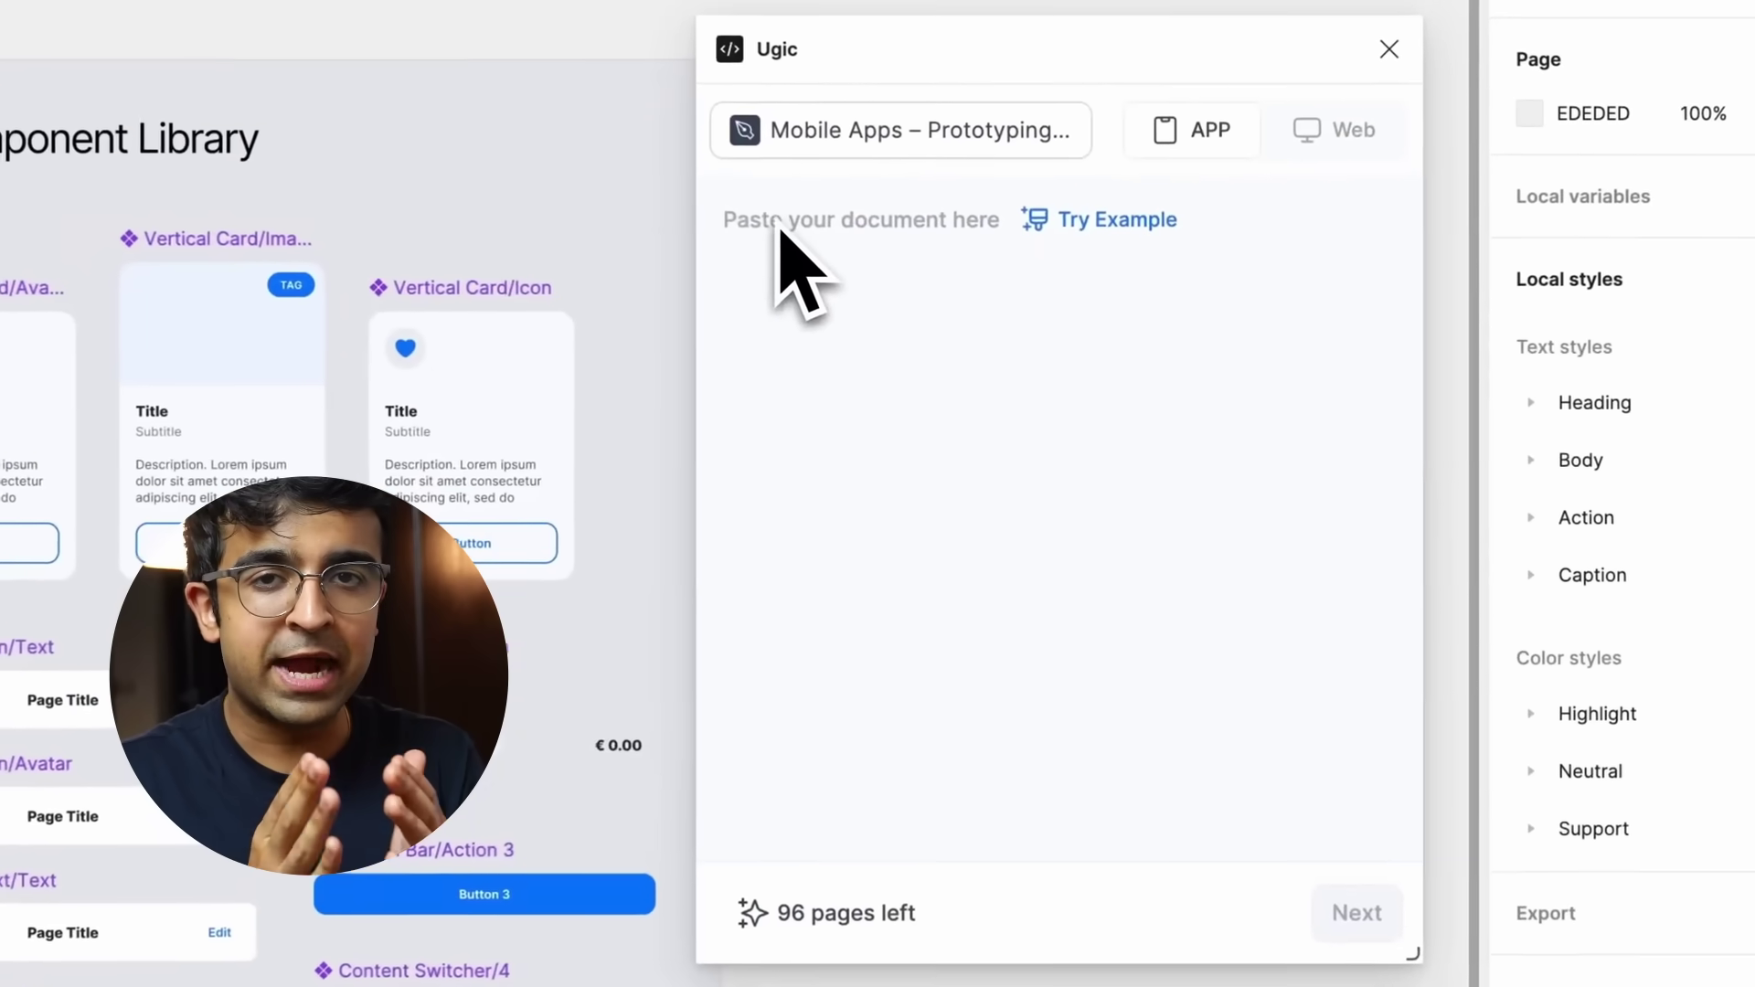
key(super+v)
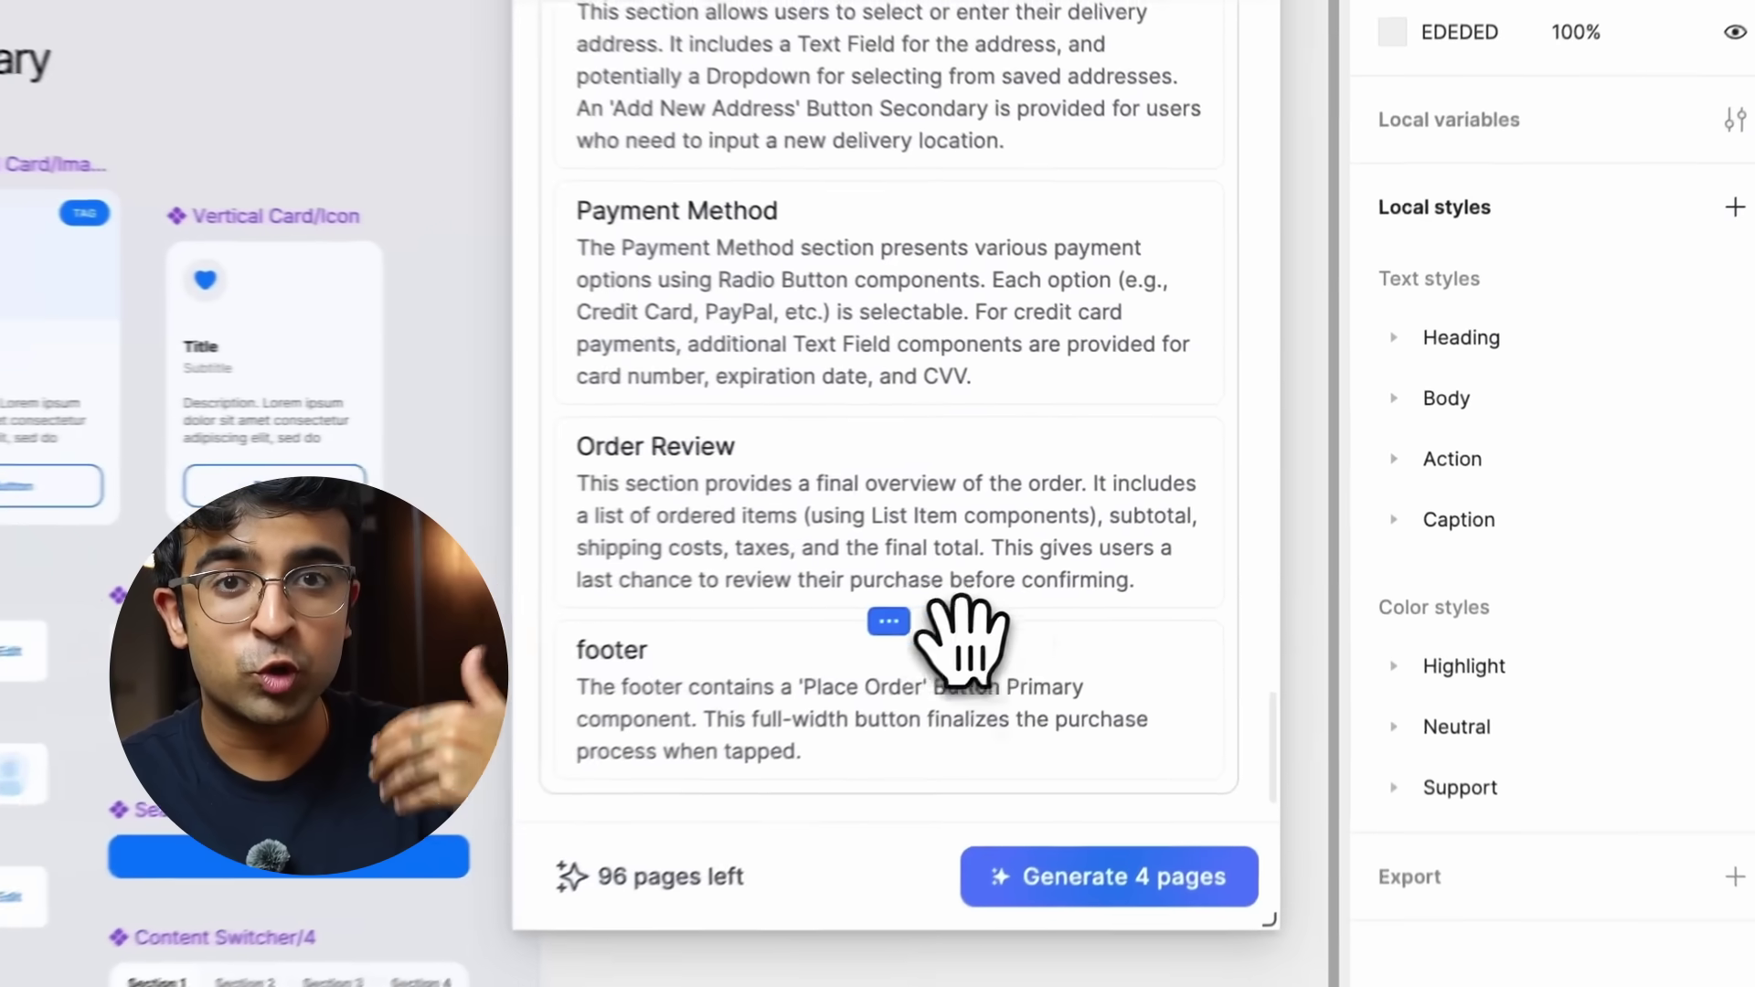
drag(1121, 546, 1127, 418)
drag(868, 430, 842, 442)
Generate the four pages and review the Product Categories section.
drag(722, 272, 901, 339)
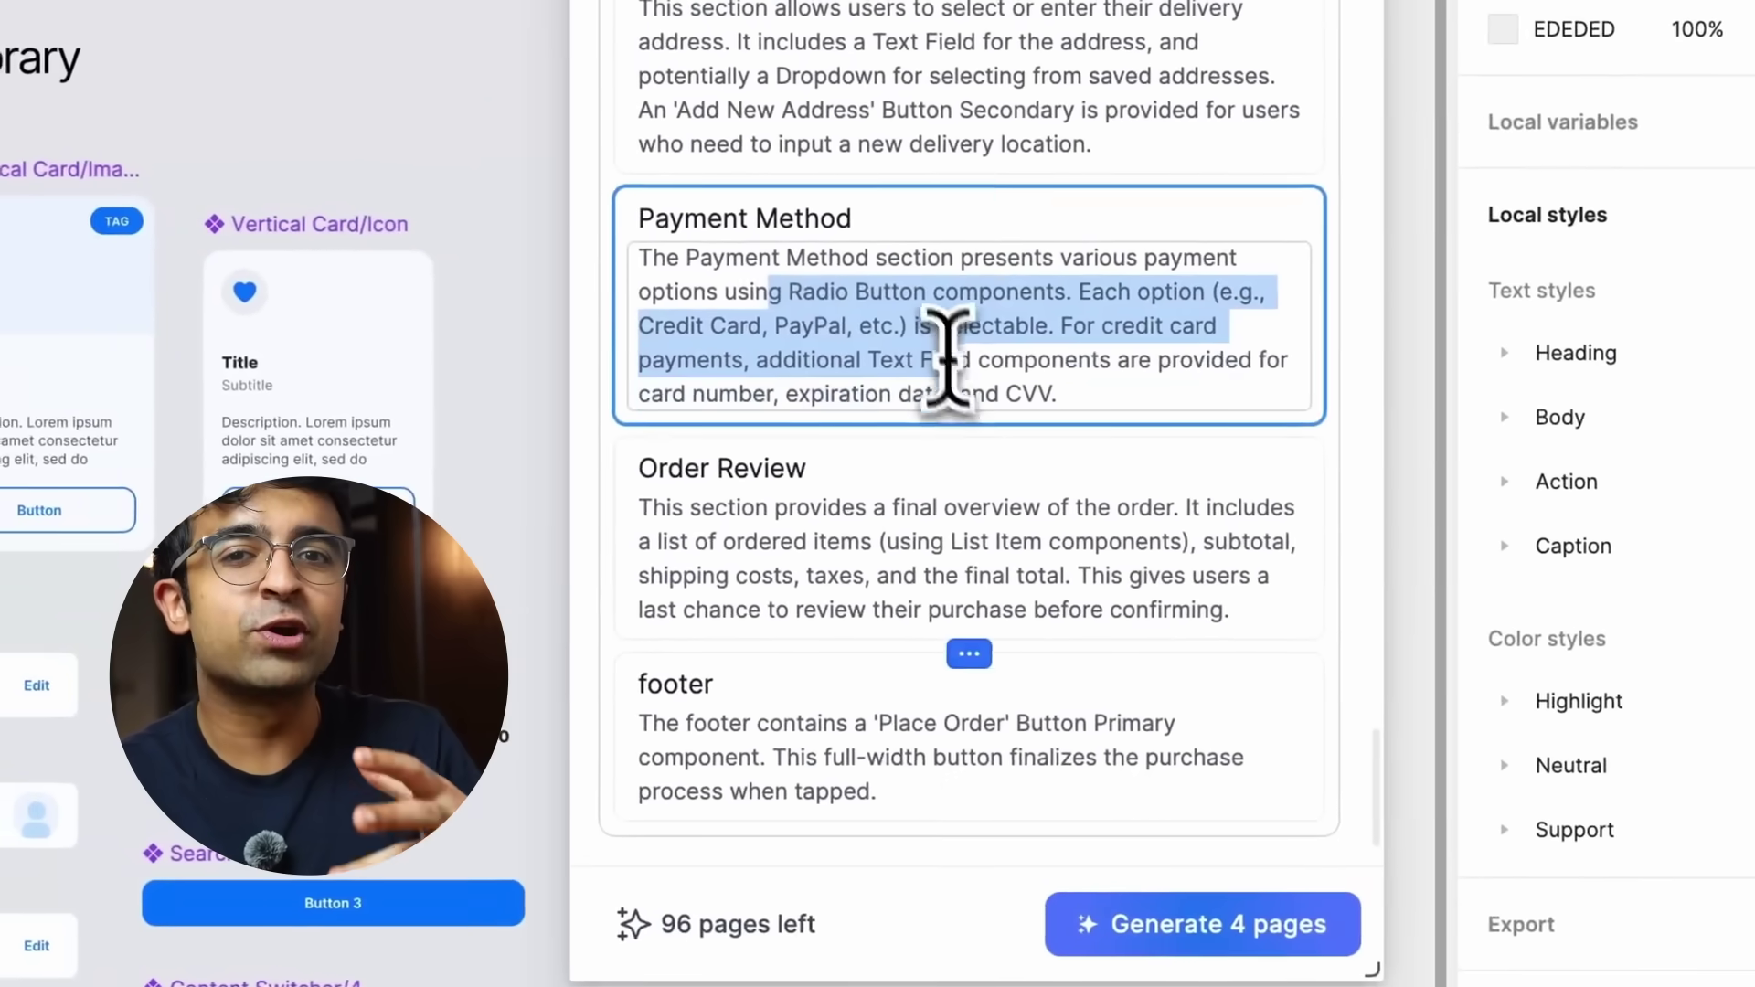
click(1061, 905)
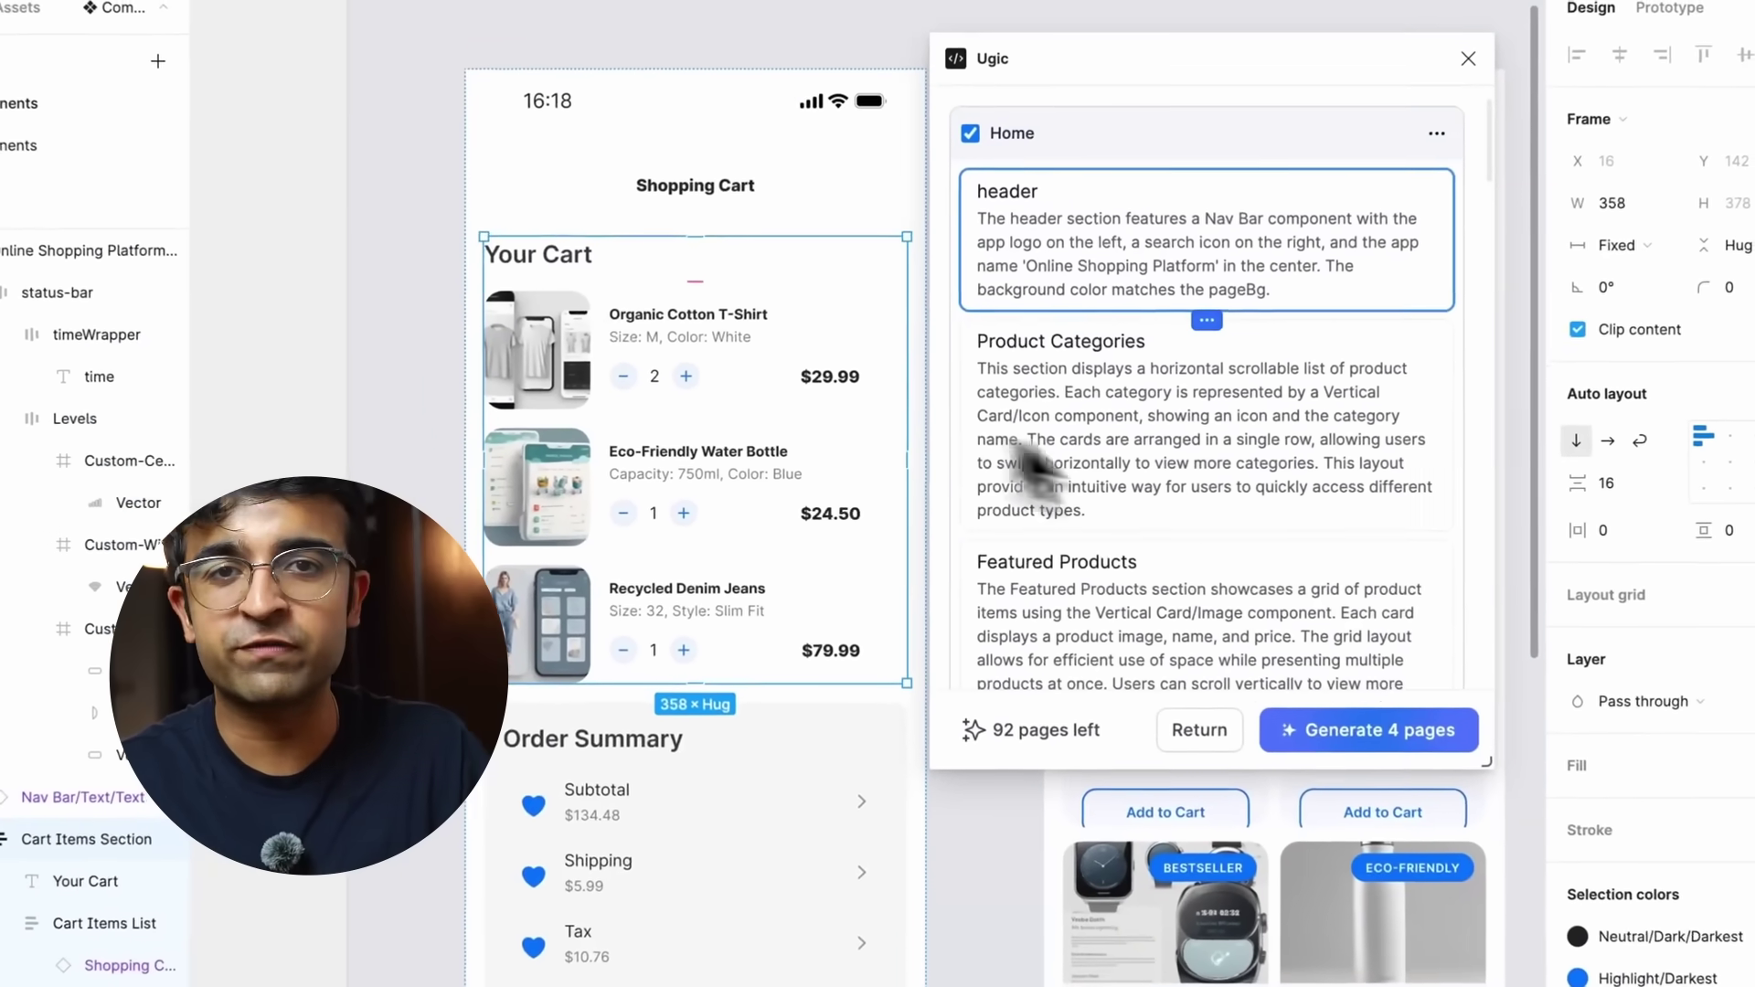
click(973, 416)
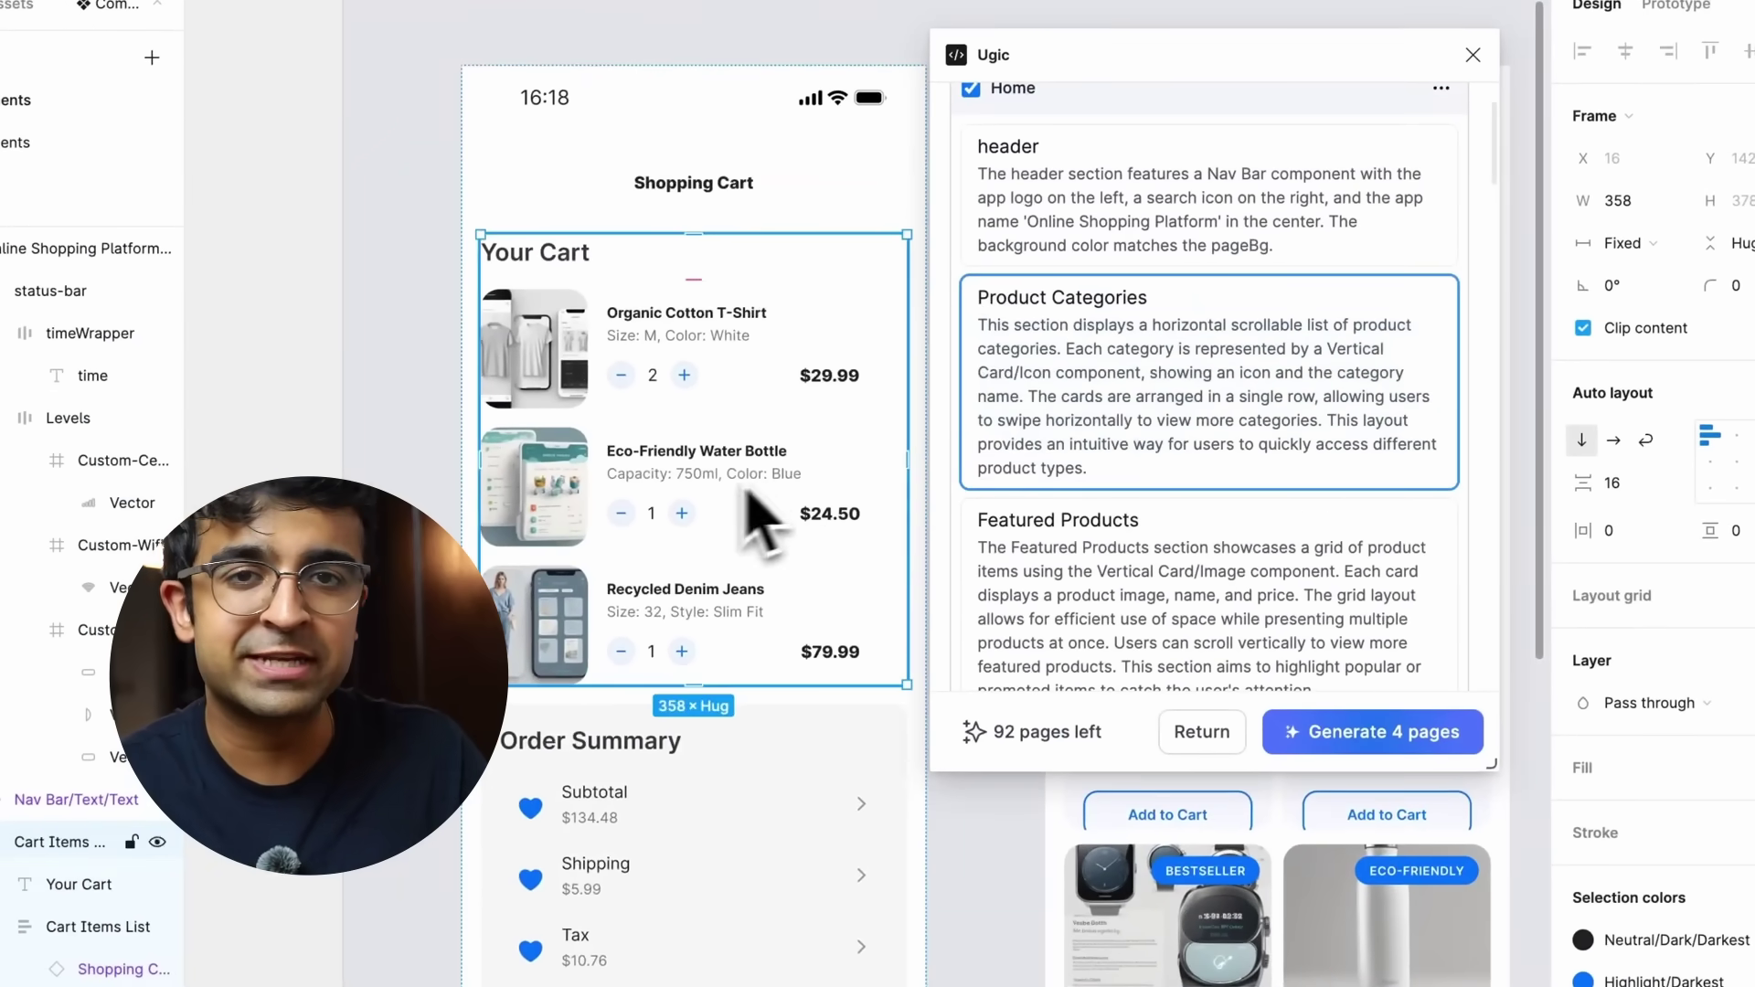
scroll(1015, 539, down, 5)
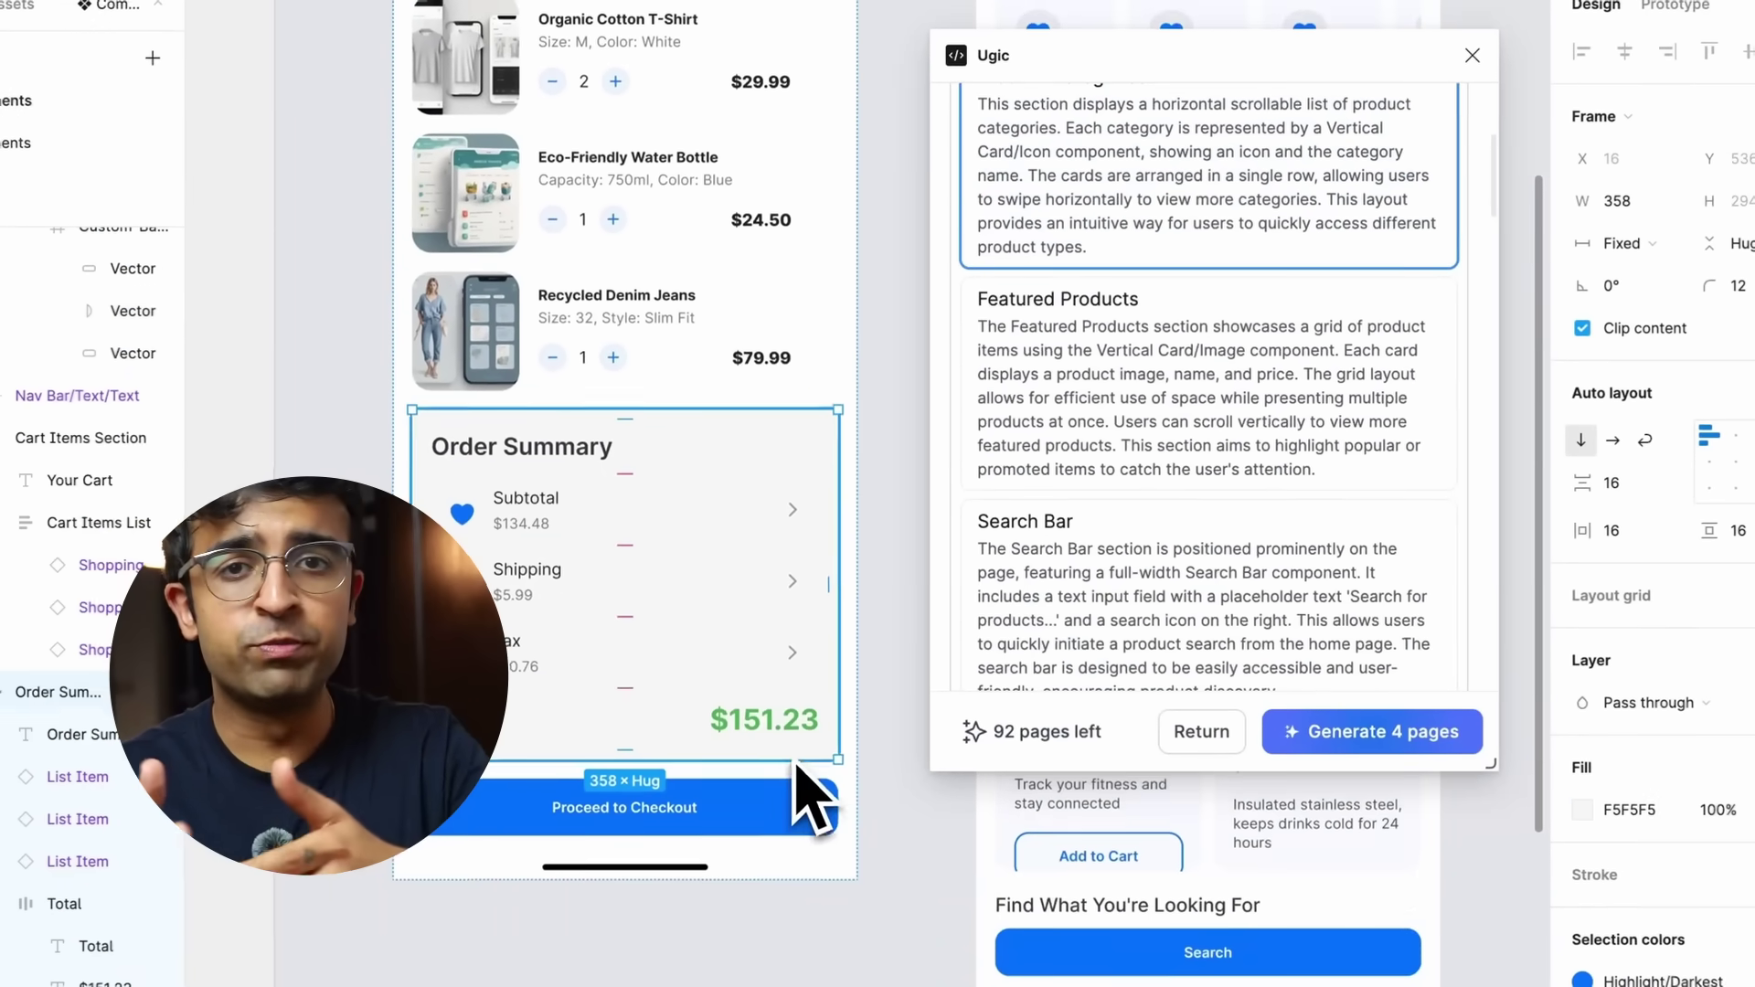
scroll(1214, 495, down, 3)
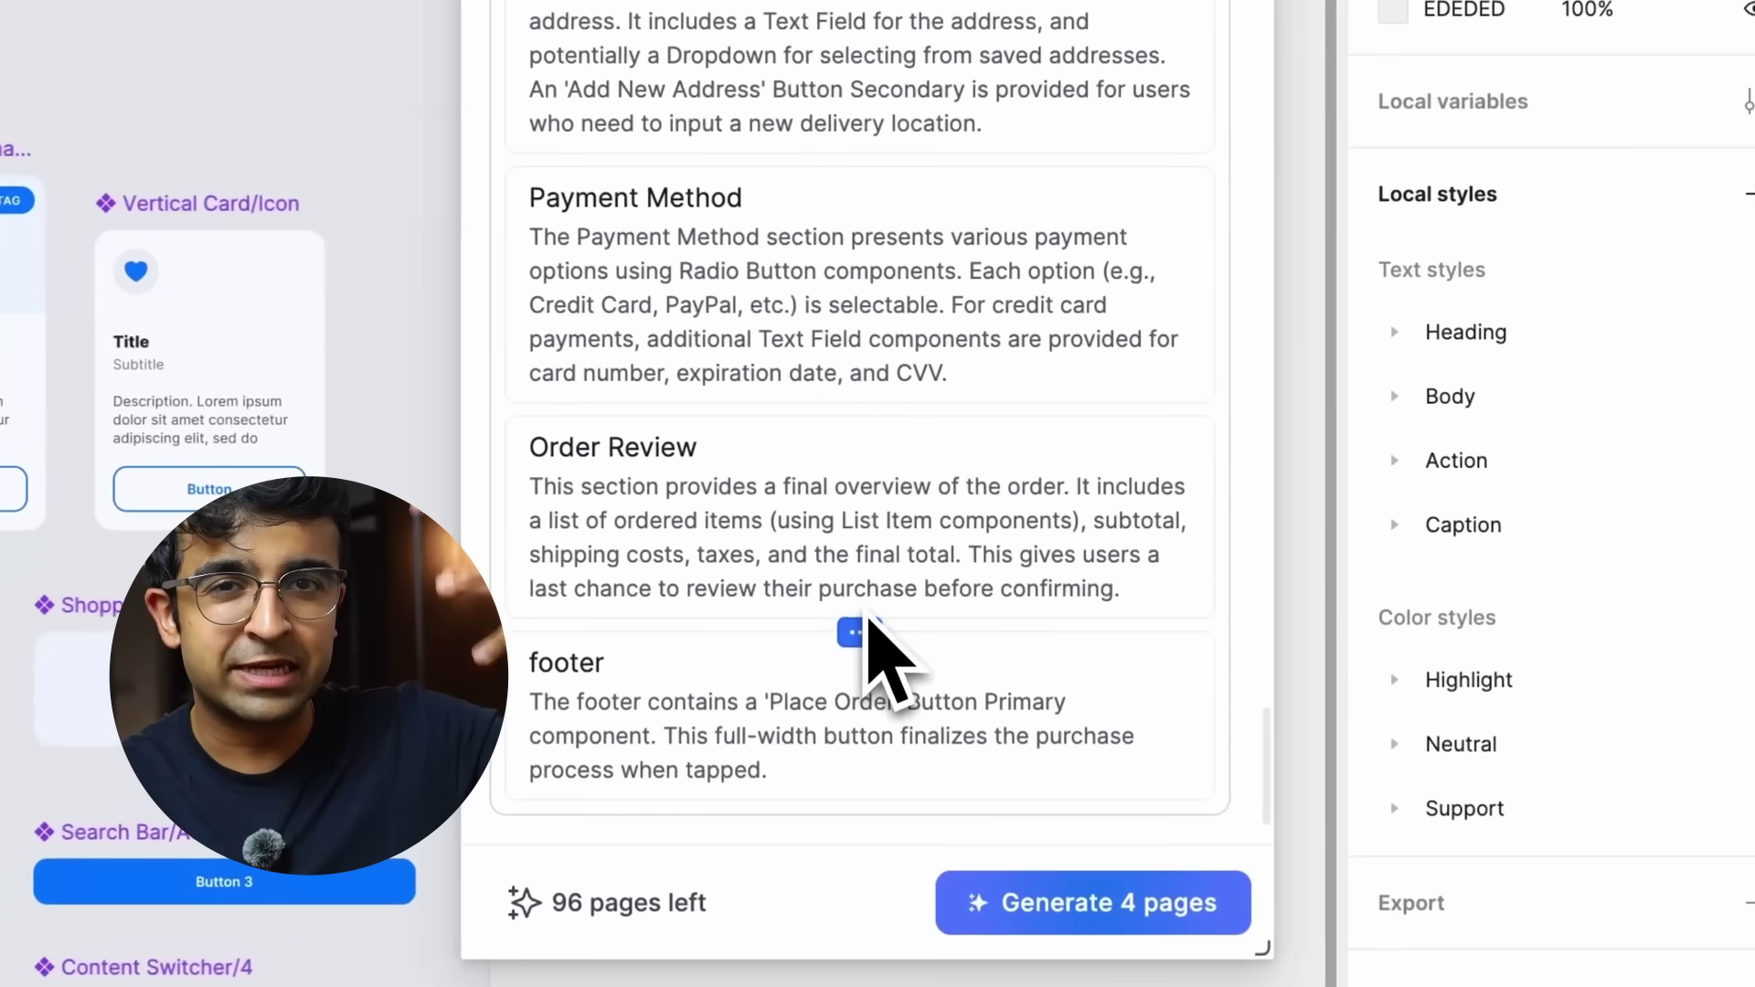
Edit the Payment Method description and regenerate the four pages.
click(678, 271)
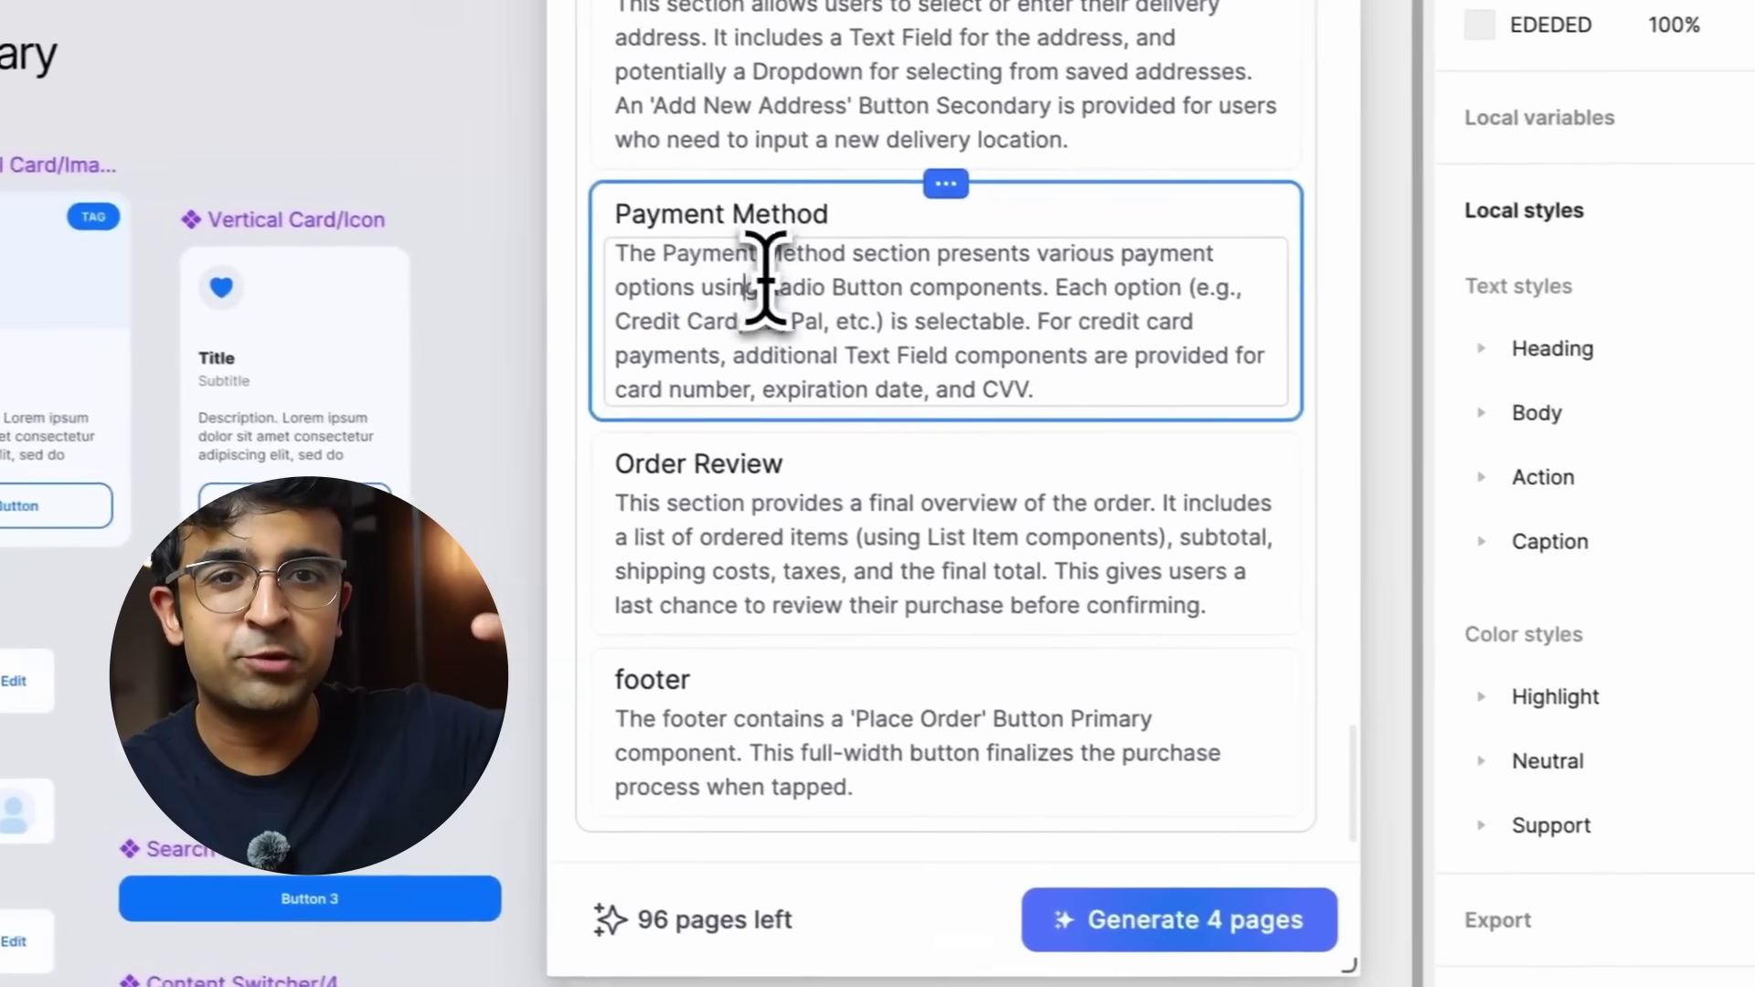
drag(678, 270, 967, 339)
click(1006, 903)
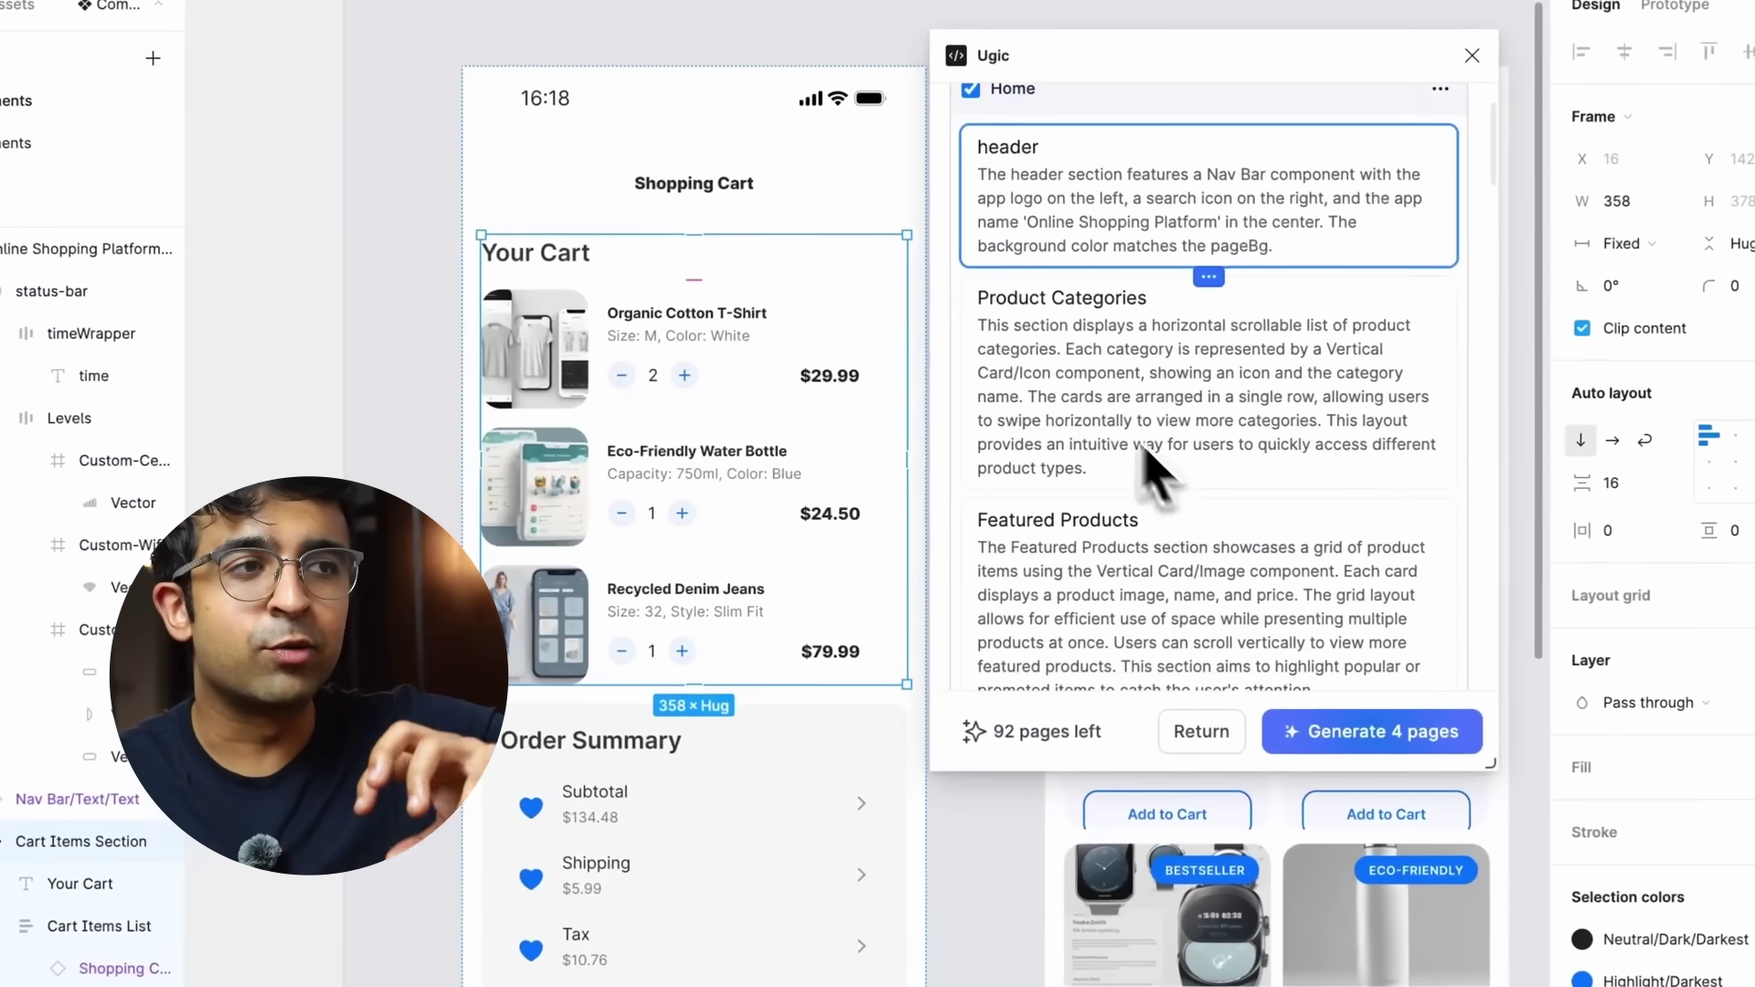
click(987, 422)
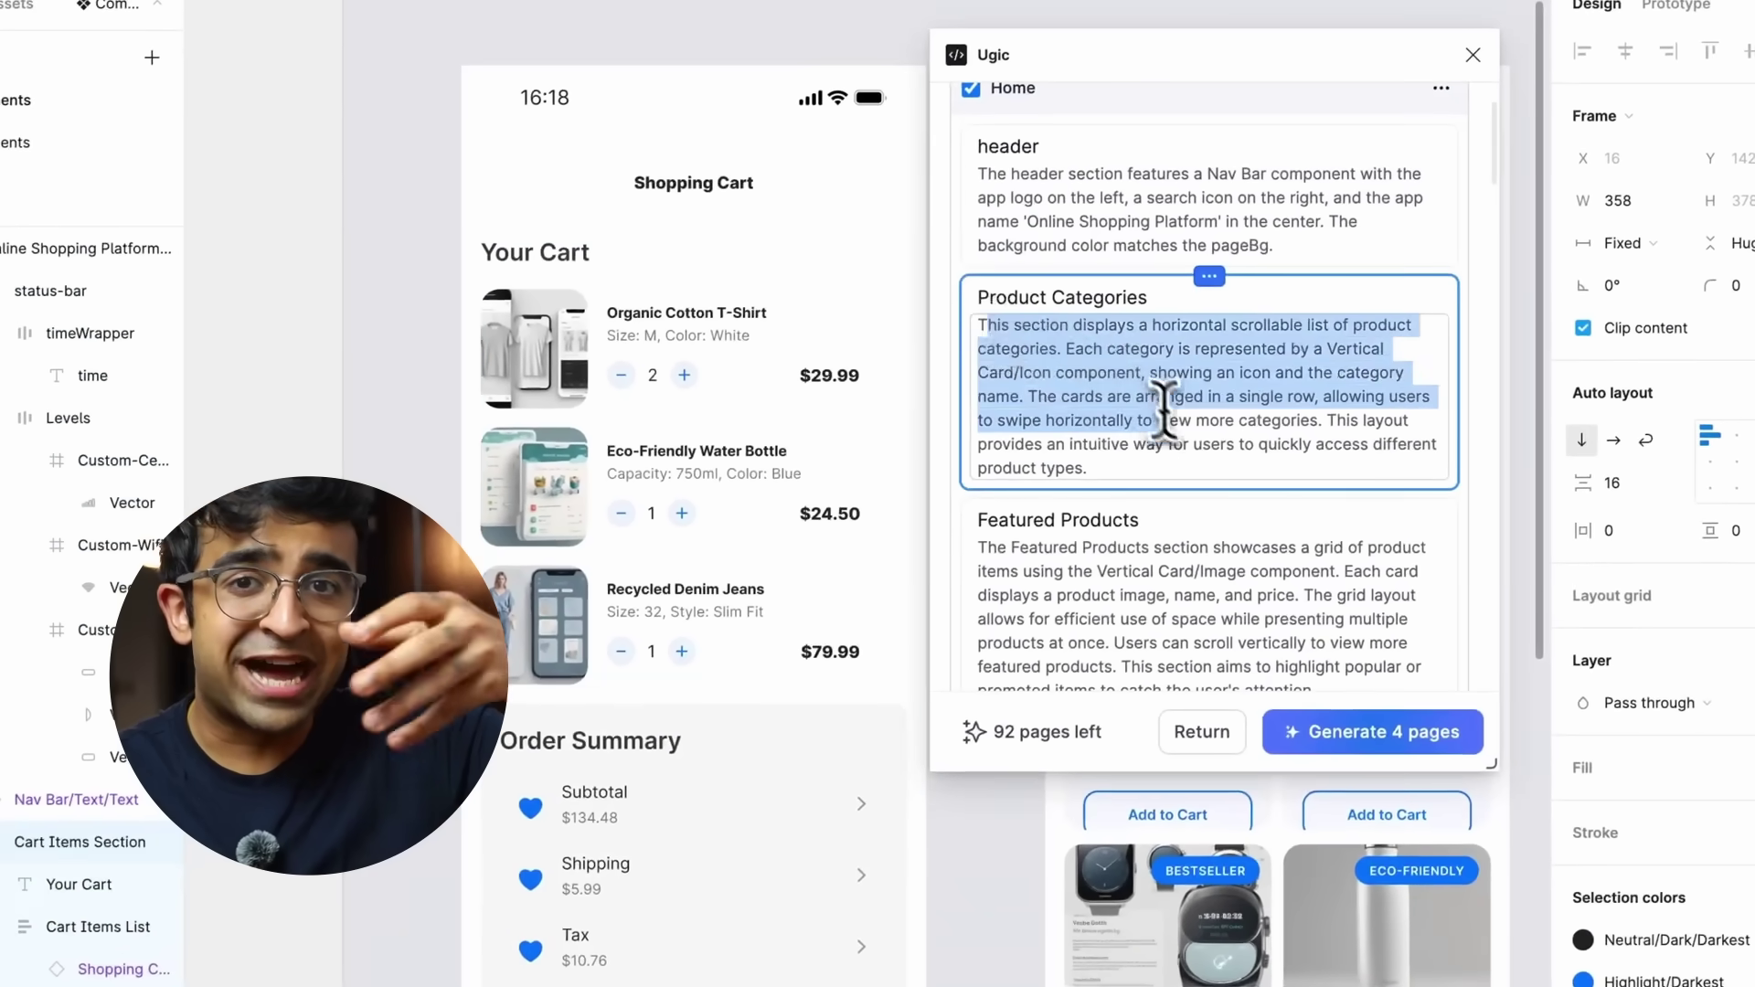
scroll(1190, 413, down, 3)
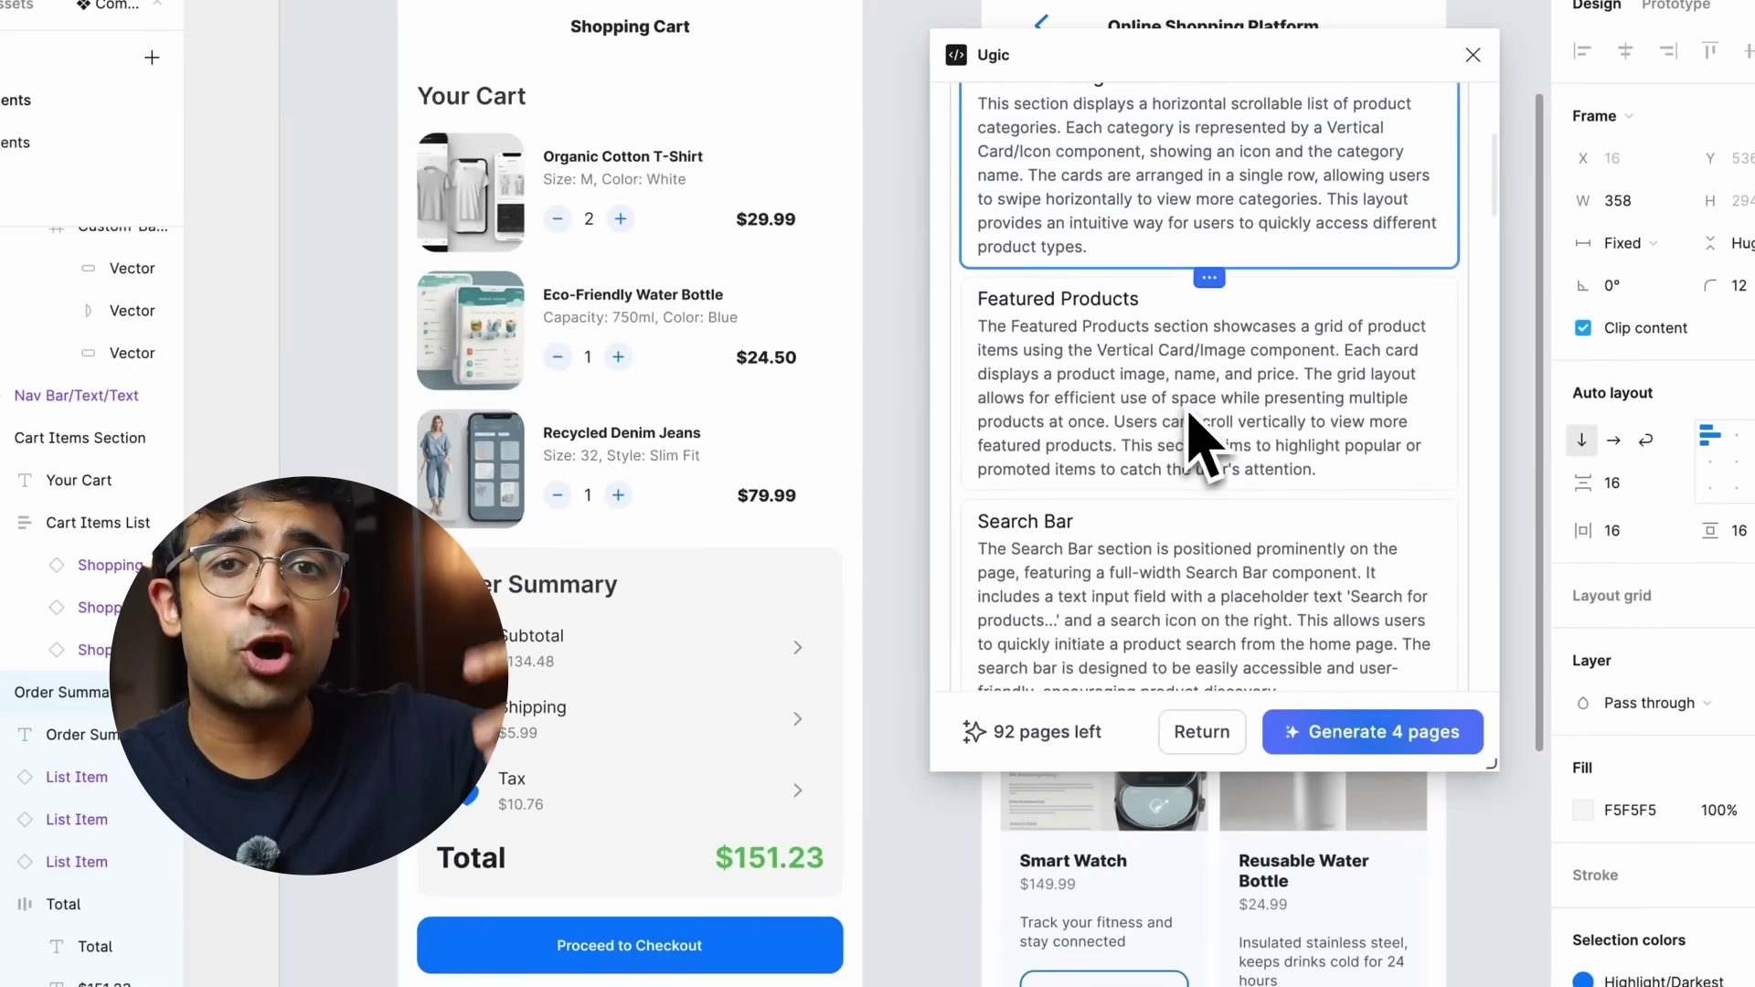
scroll(1097, 512, up, 5)
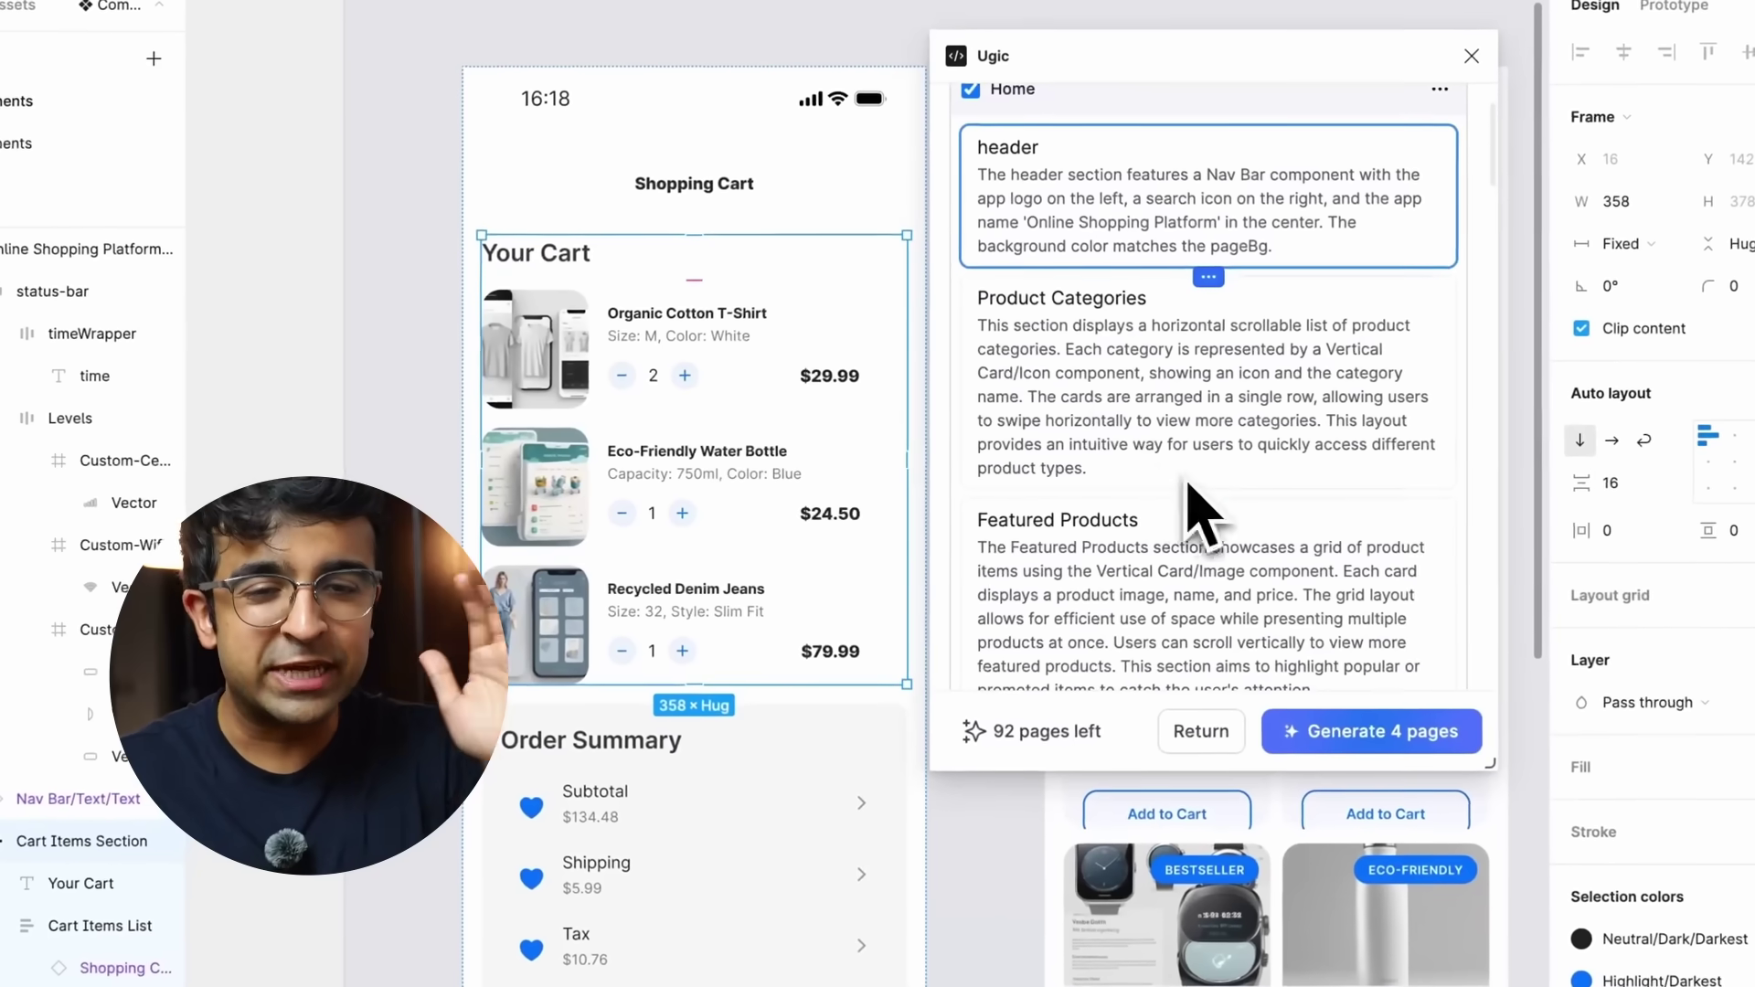
Select the opening words of the Product Categories description.
double_click(1079, 396)
drag(978, 326, 1092, 370)
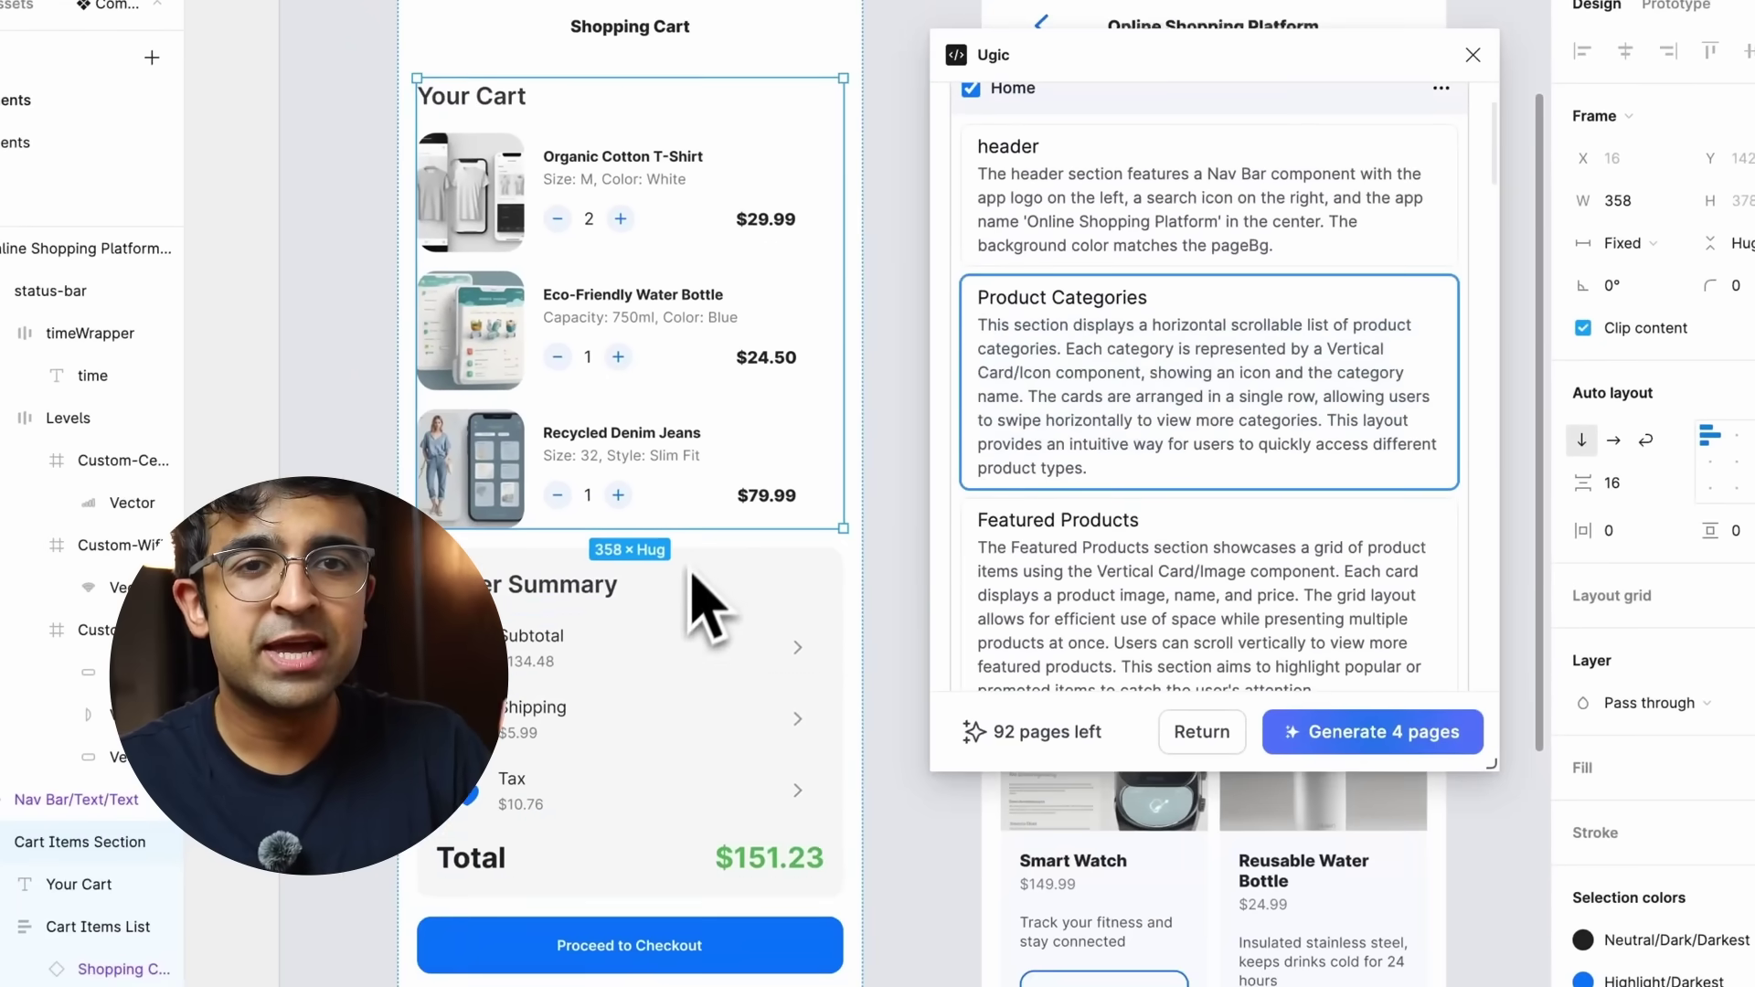
scroll(1185, 422, down, 3)
scroll(1243, 558, down, 3)
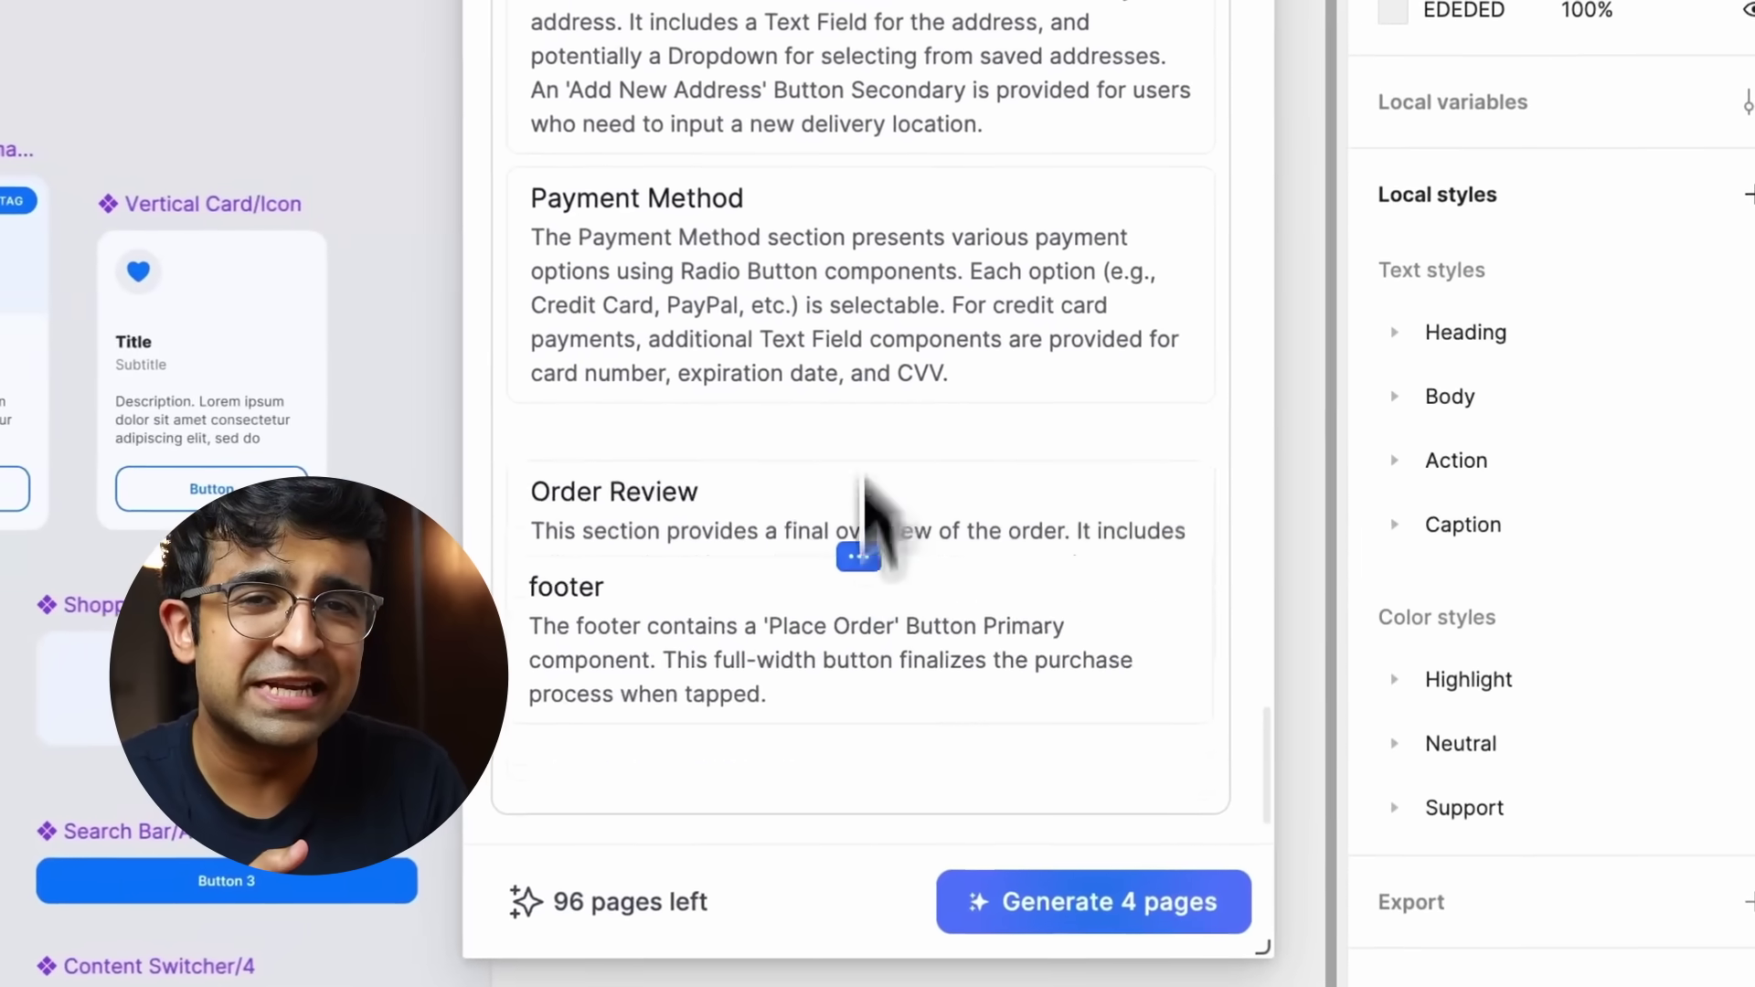
Regenerate from the revised Payment Method description and inspect the Shopping Cart page's header and sections.
click(1067, 373)
drag(723, 278, 877, 381)
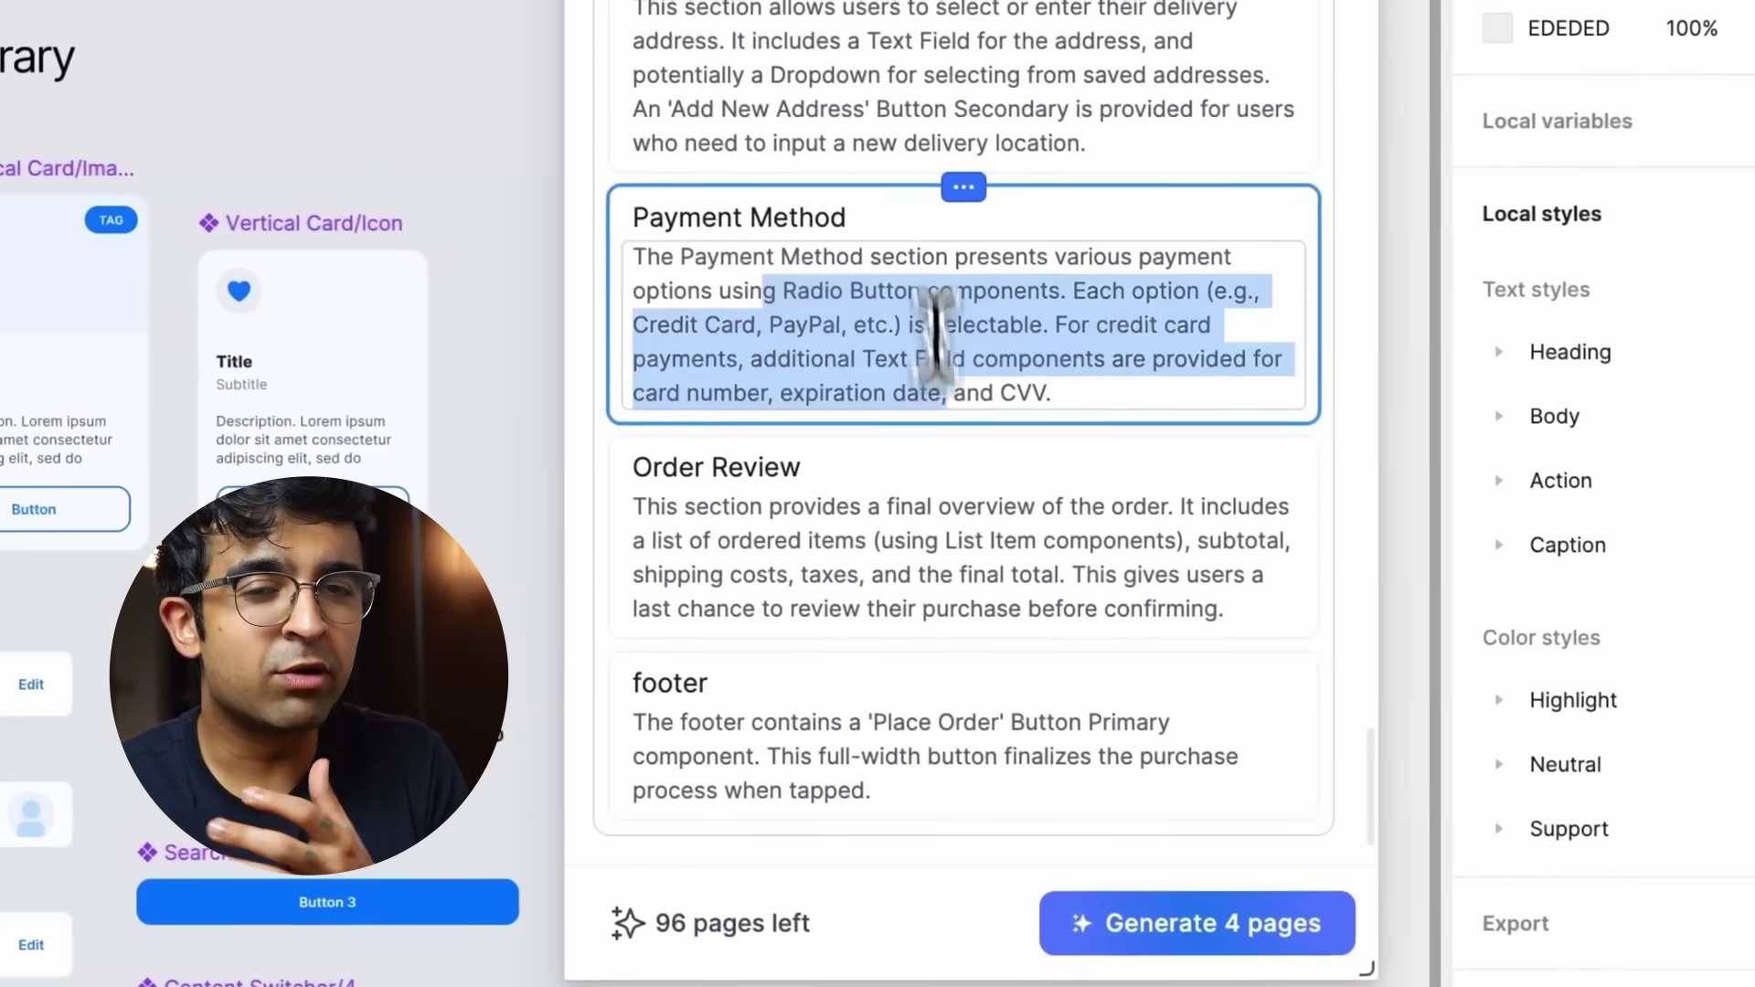
click(1060, 912)
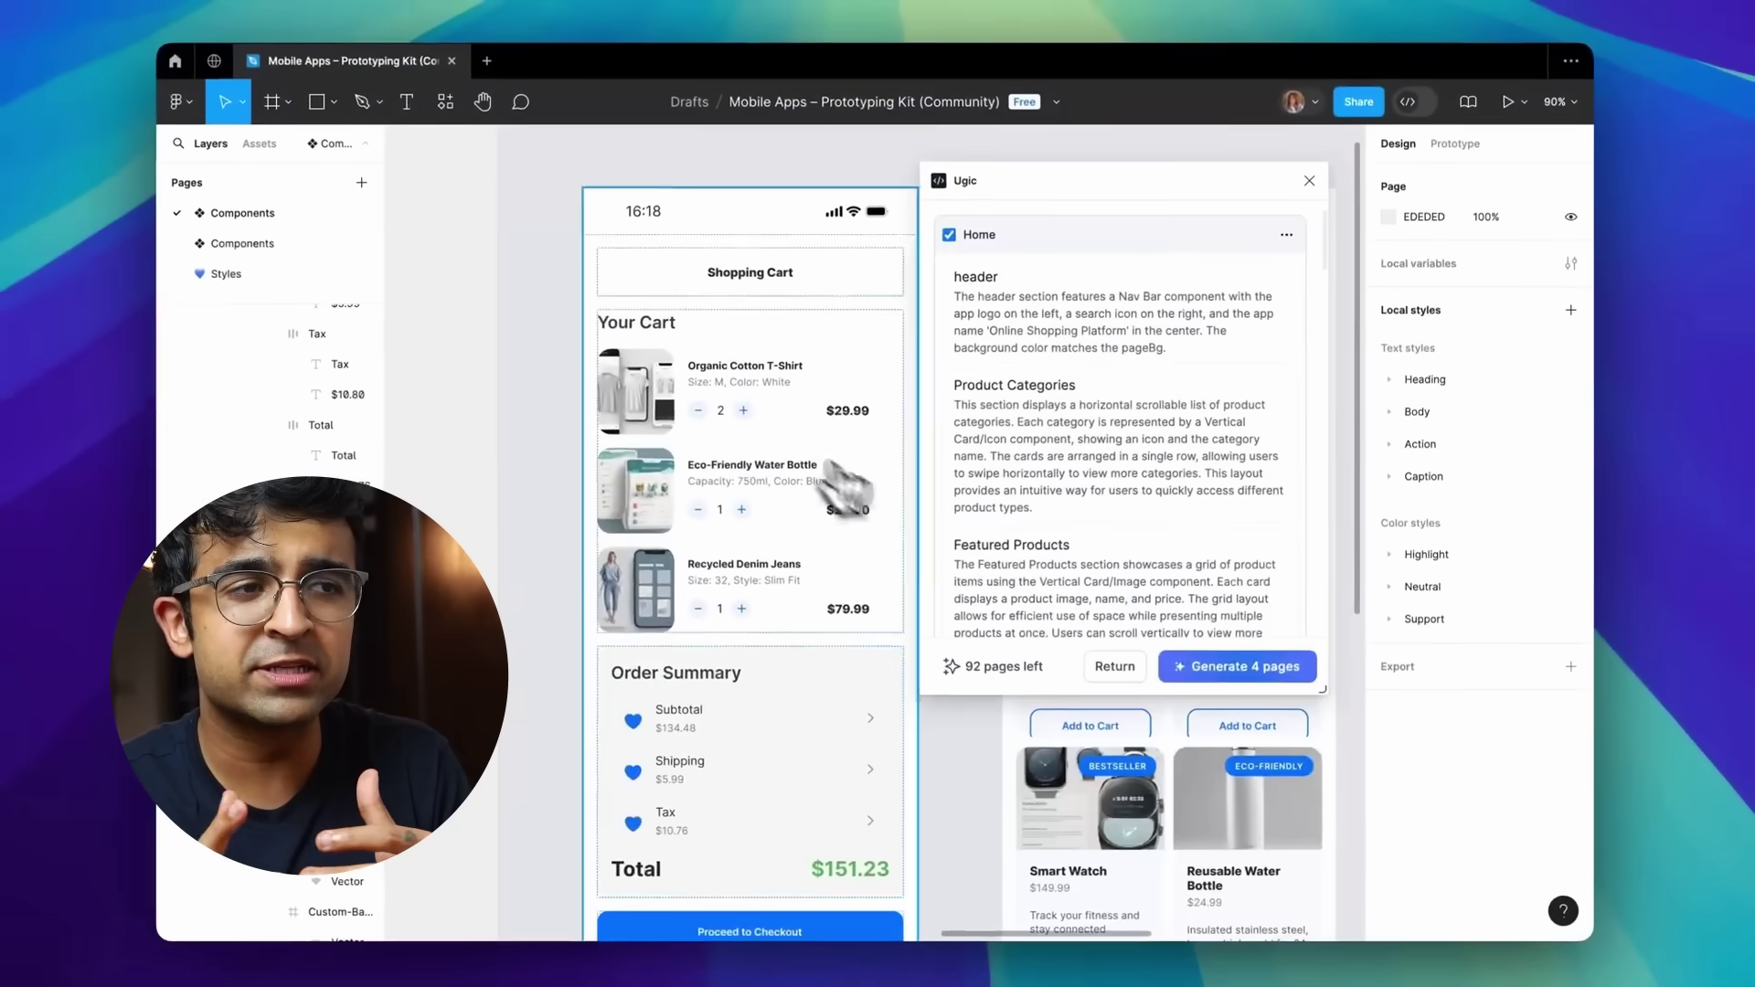
click(1051, 345)
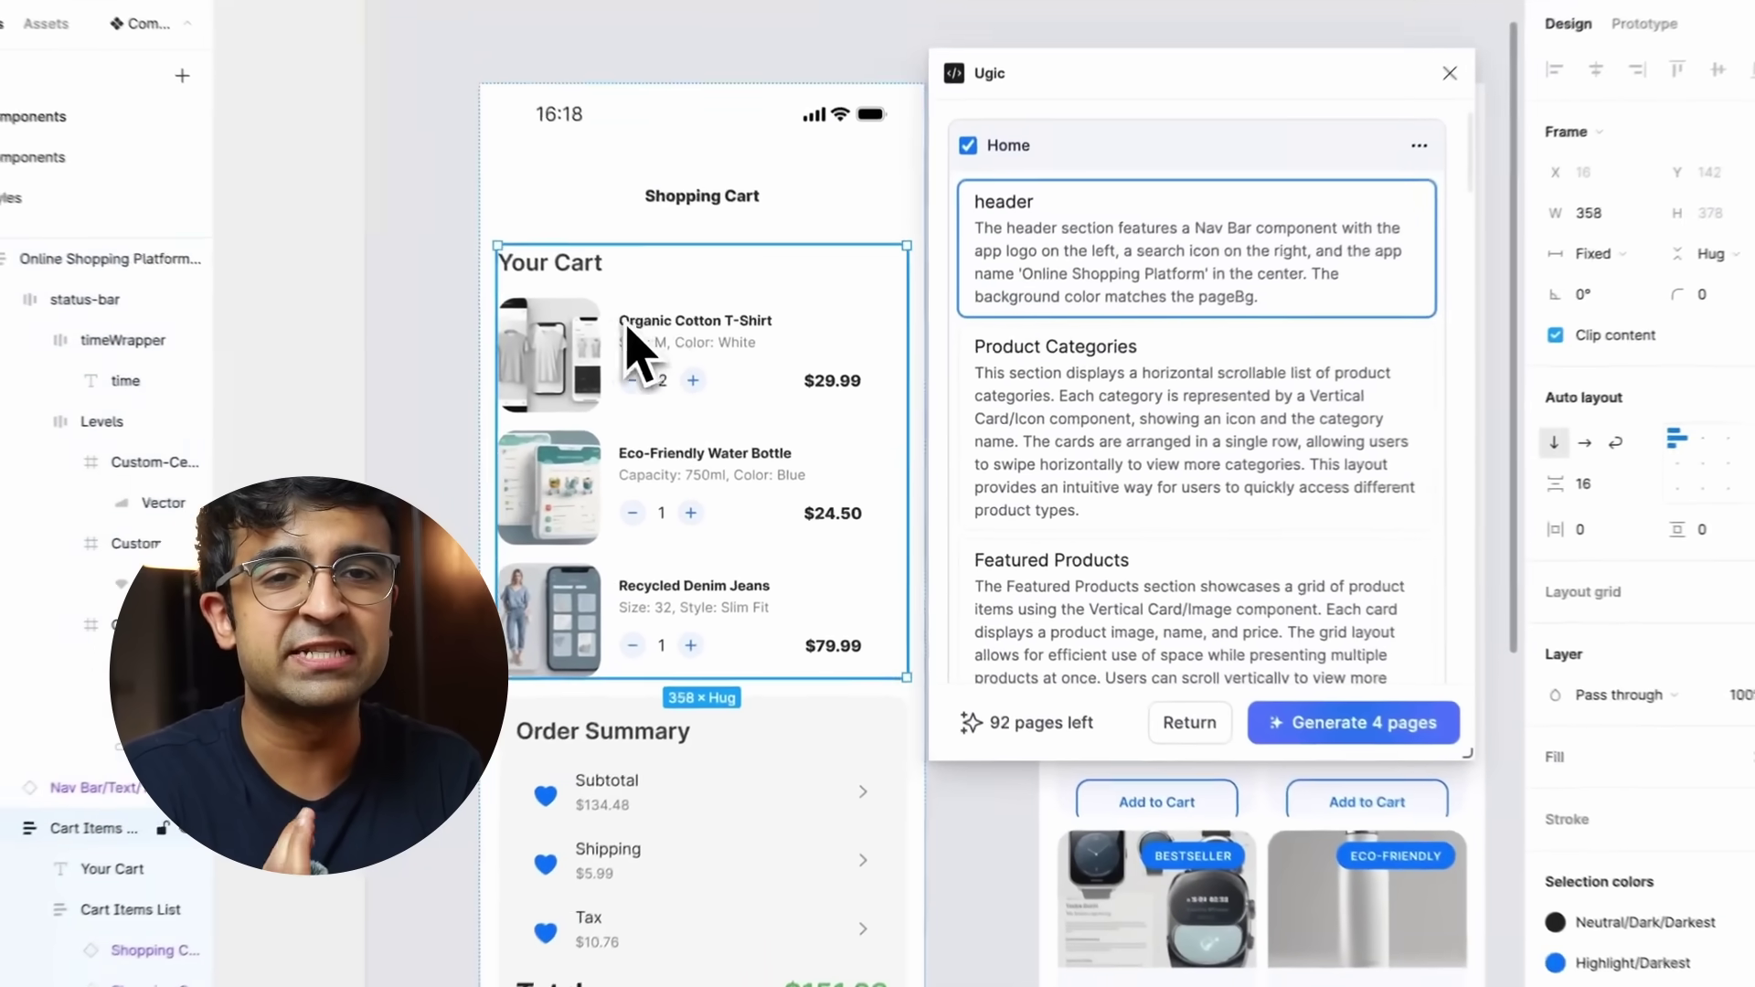
scroll(1026, 425, down, 1)
click(1019, 457)
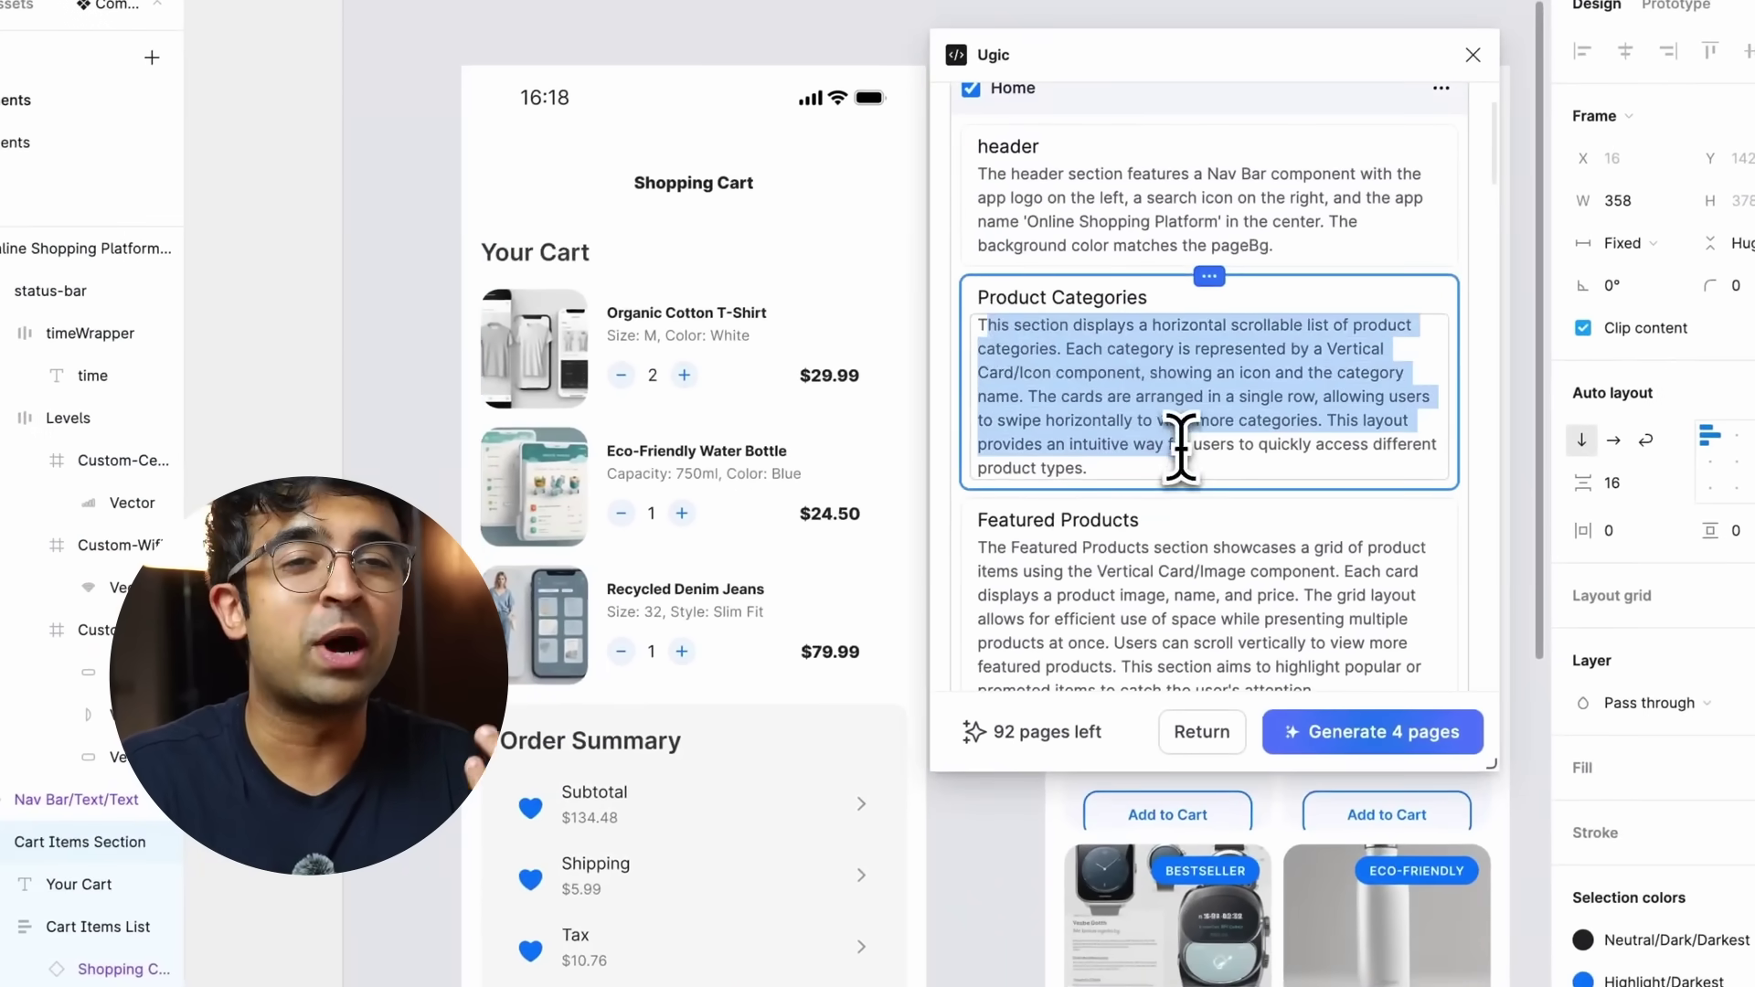
scroll(716, 560, down, 3)
Apply TypeBalance's balanced type settings to the skincare heading and paragraph.
click(665, 705)
scroll(1167, 458, down, 3)
scroll(887, 726, down, 1)
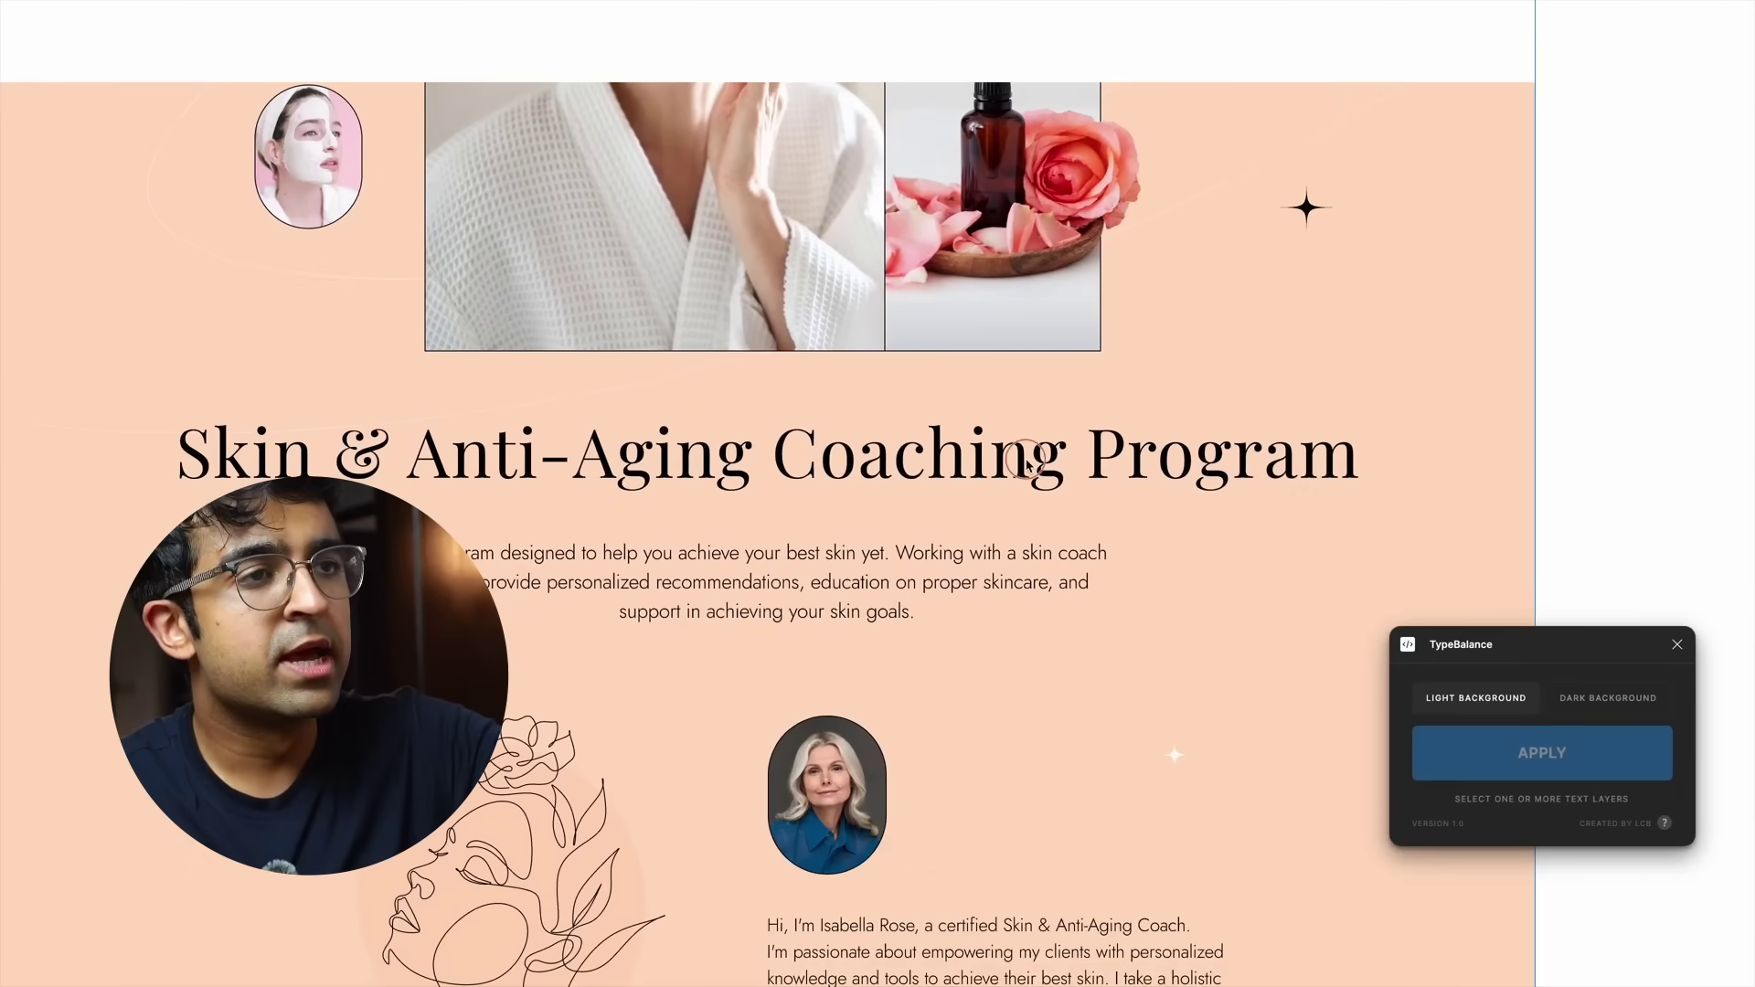
click(1503, 754)
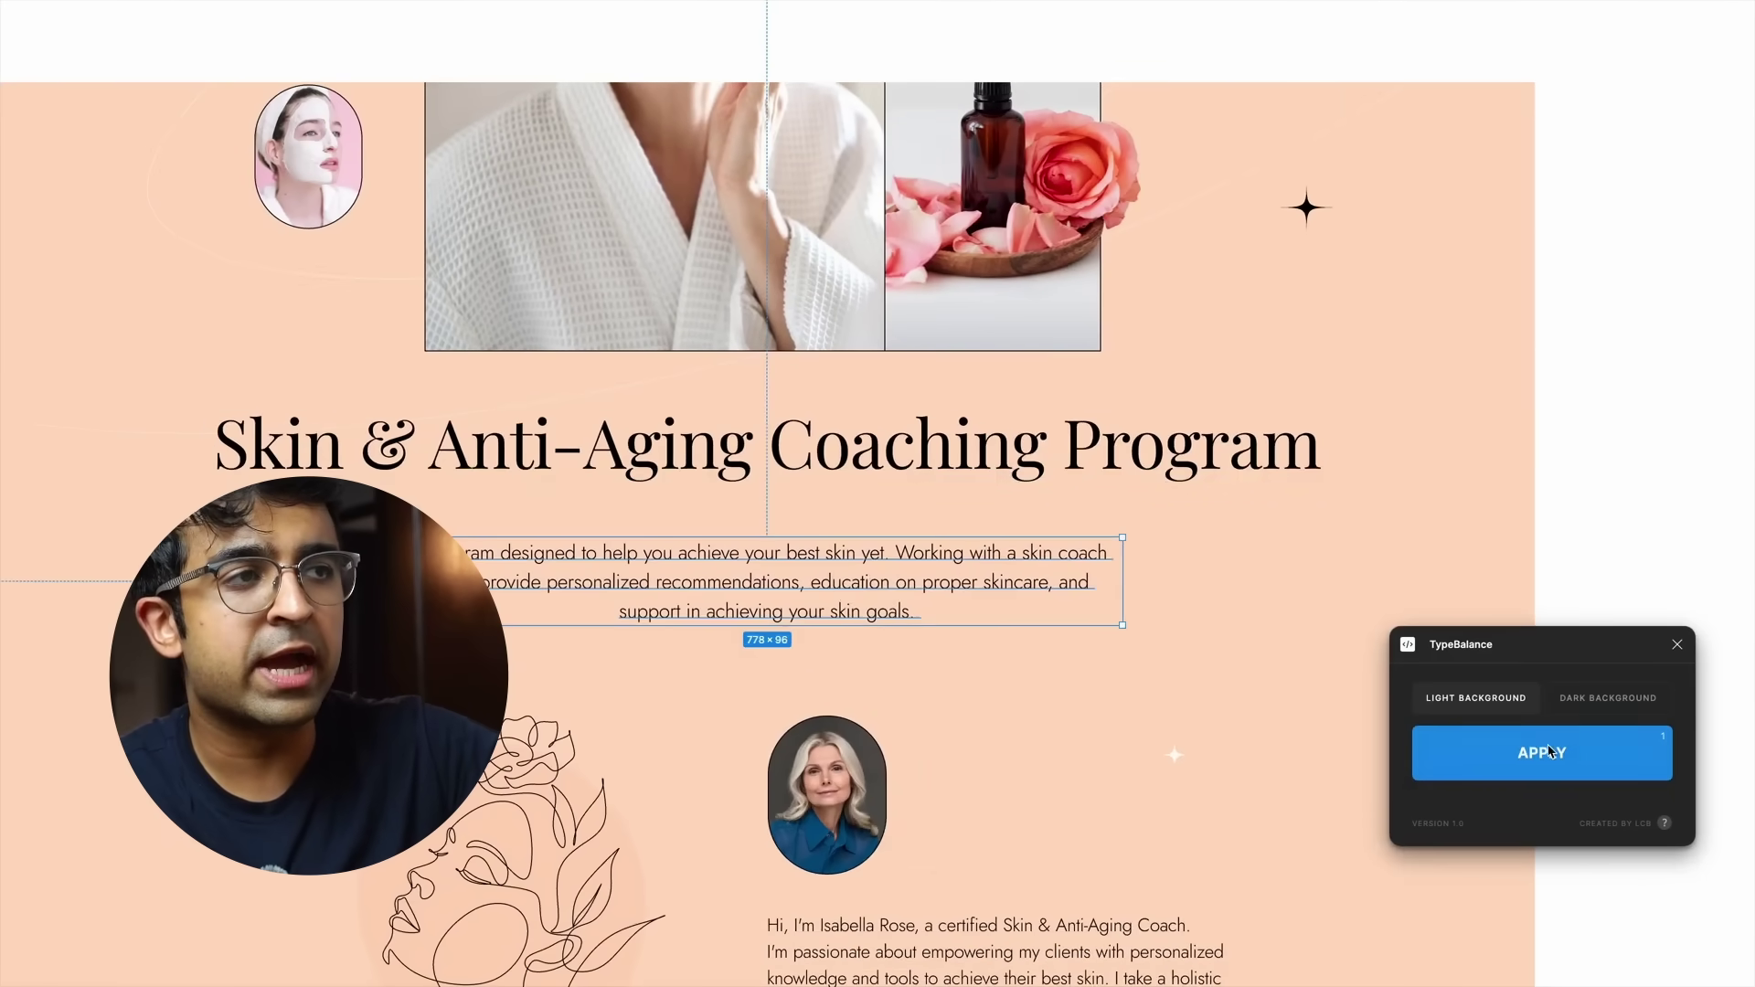
click(1581, 758)
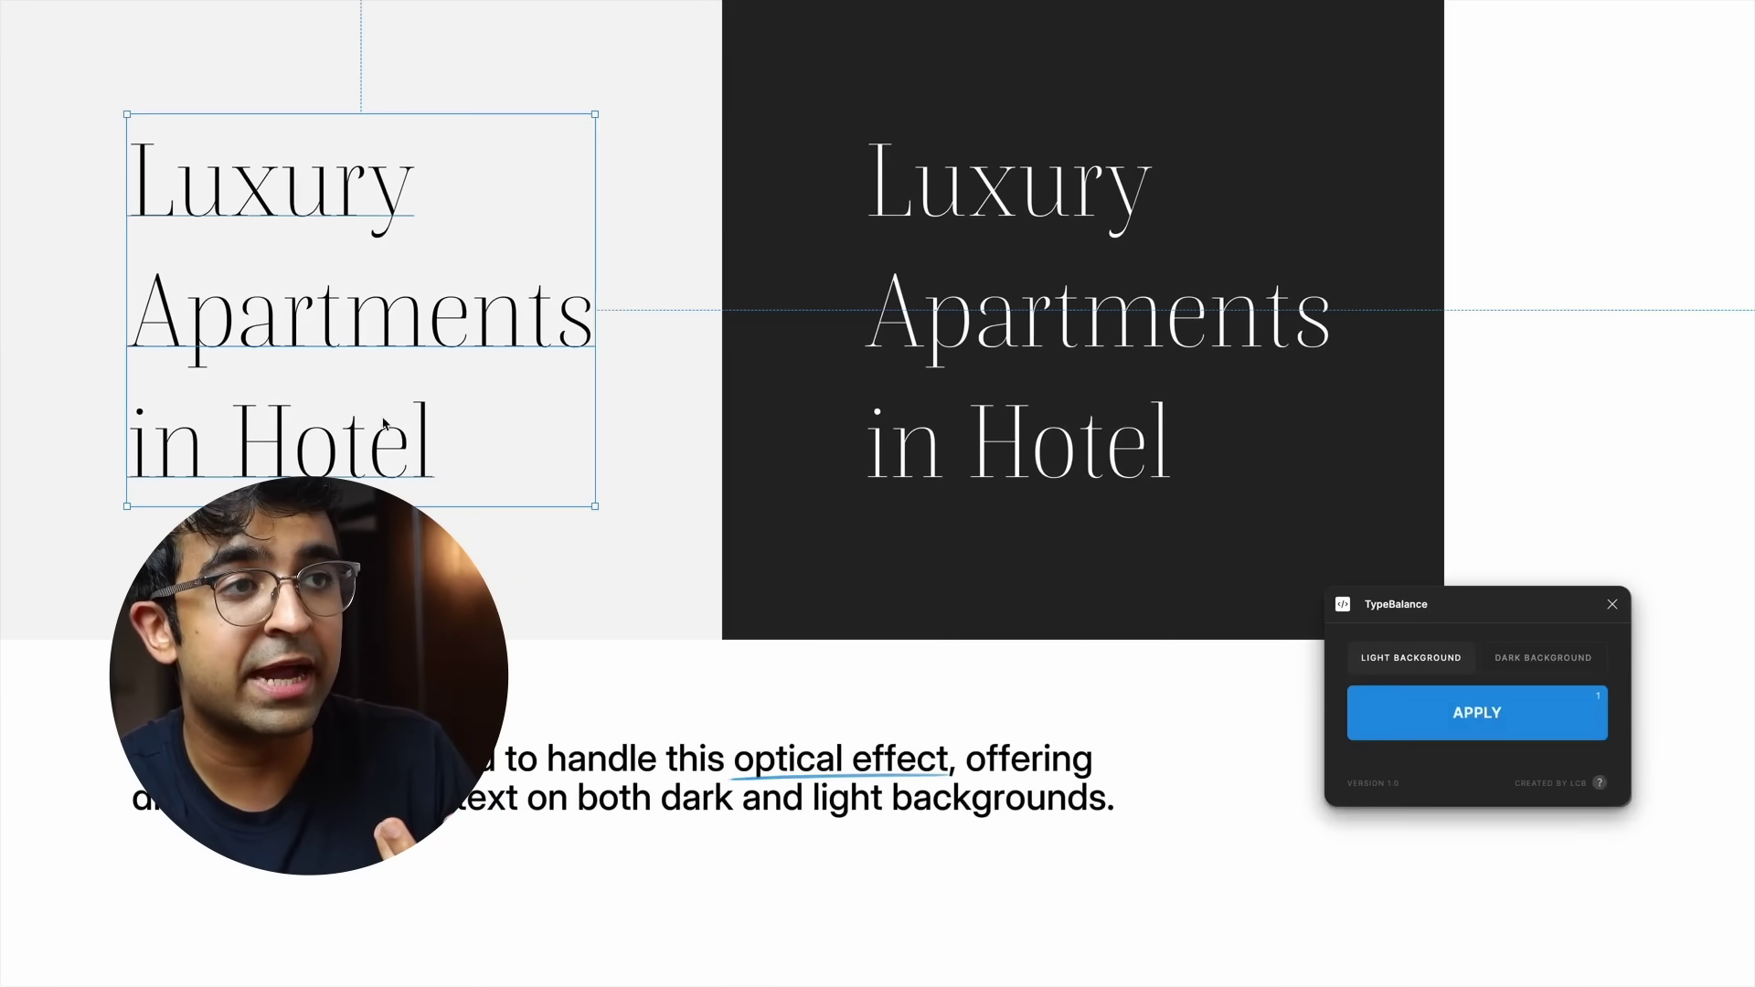
Apply Light Background settings to the left Luxury Apartments text and Dark Background settings to the white text.
click(1500, 711)
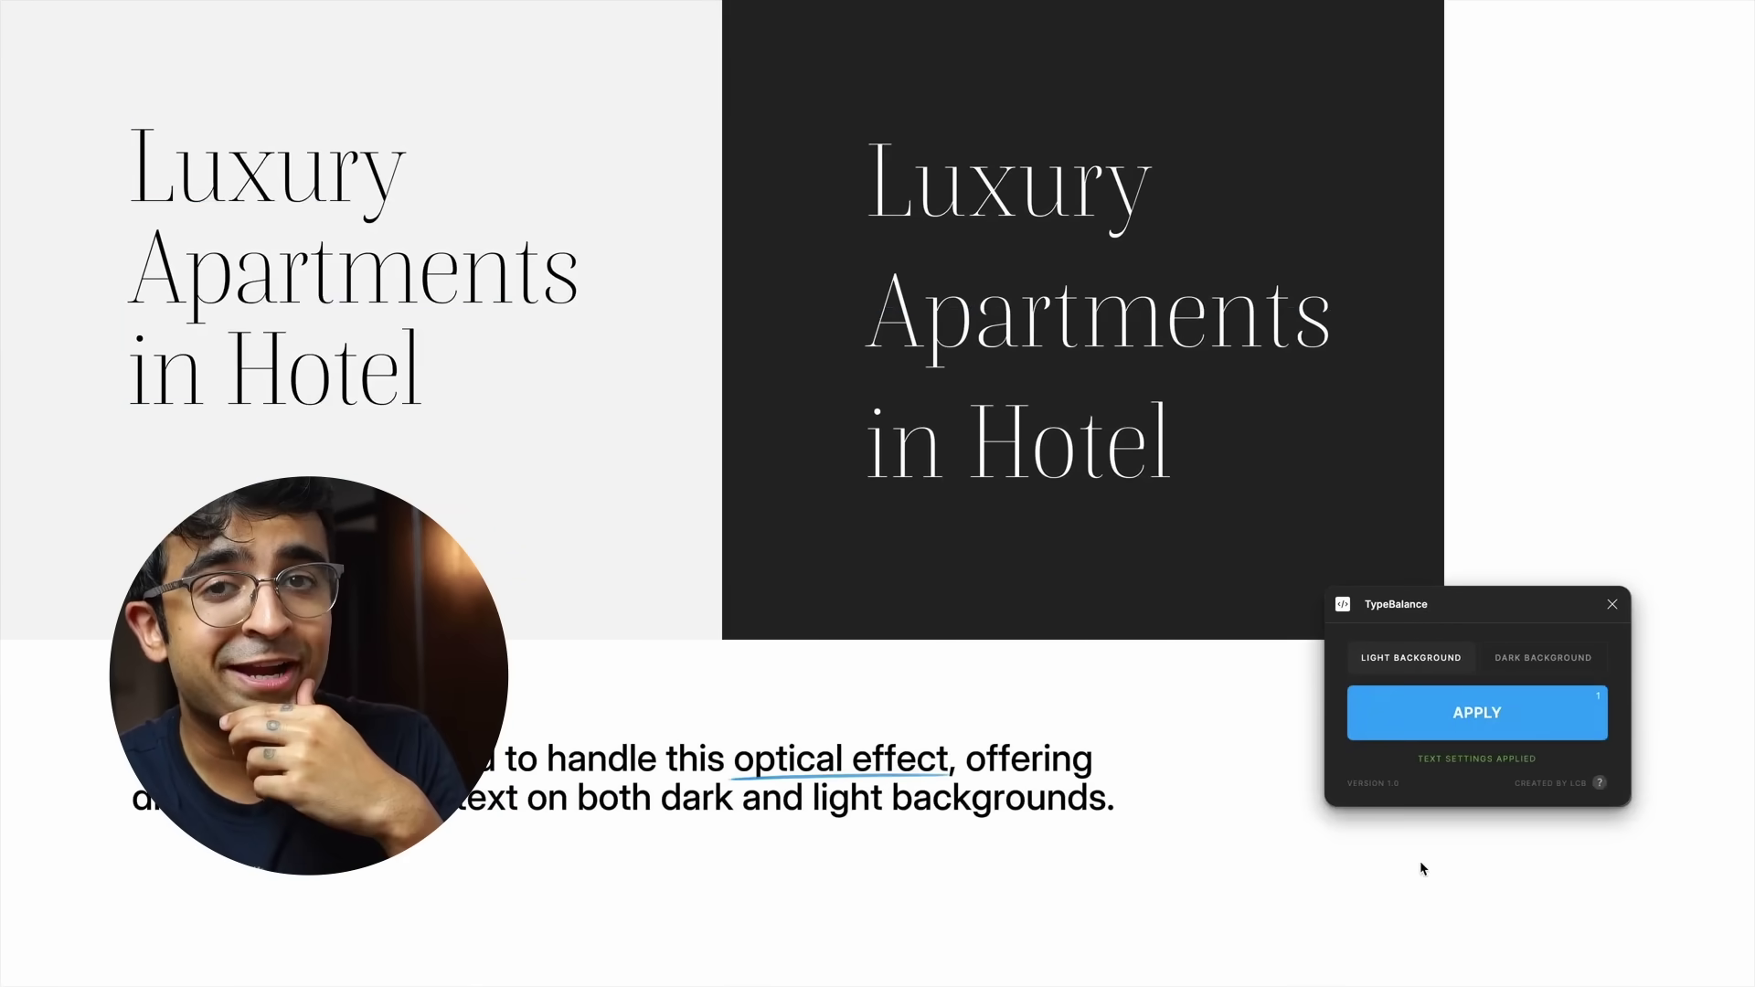
click(1081, 354)
click(1543, 657)
click(1472, 713)
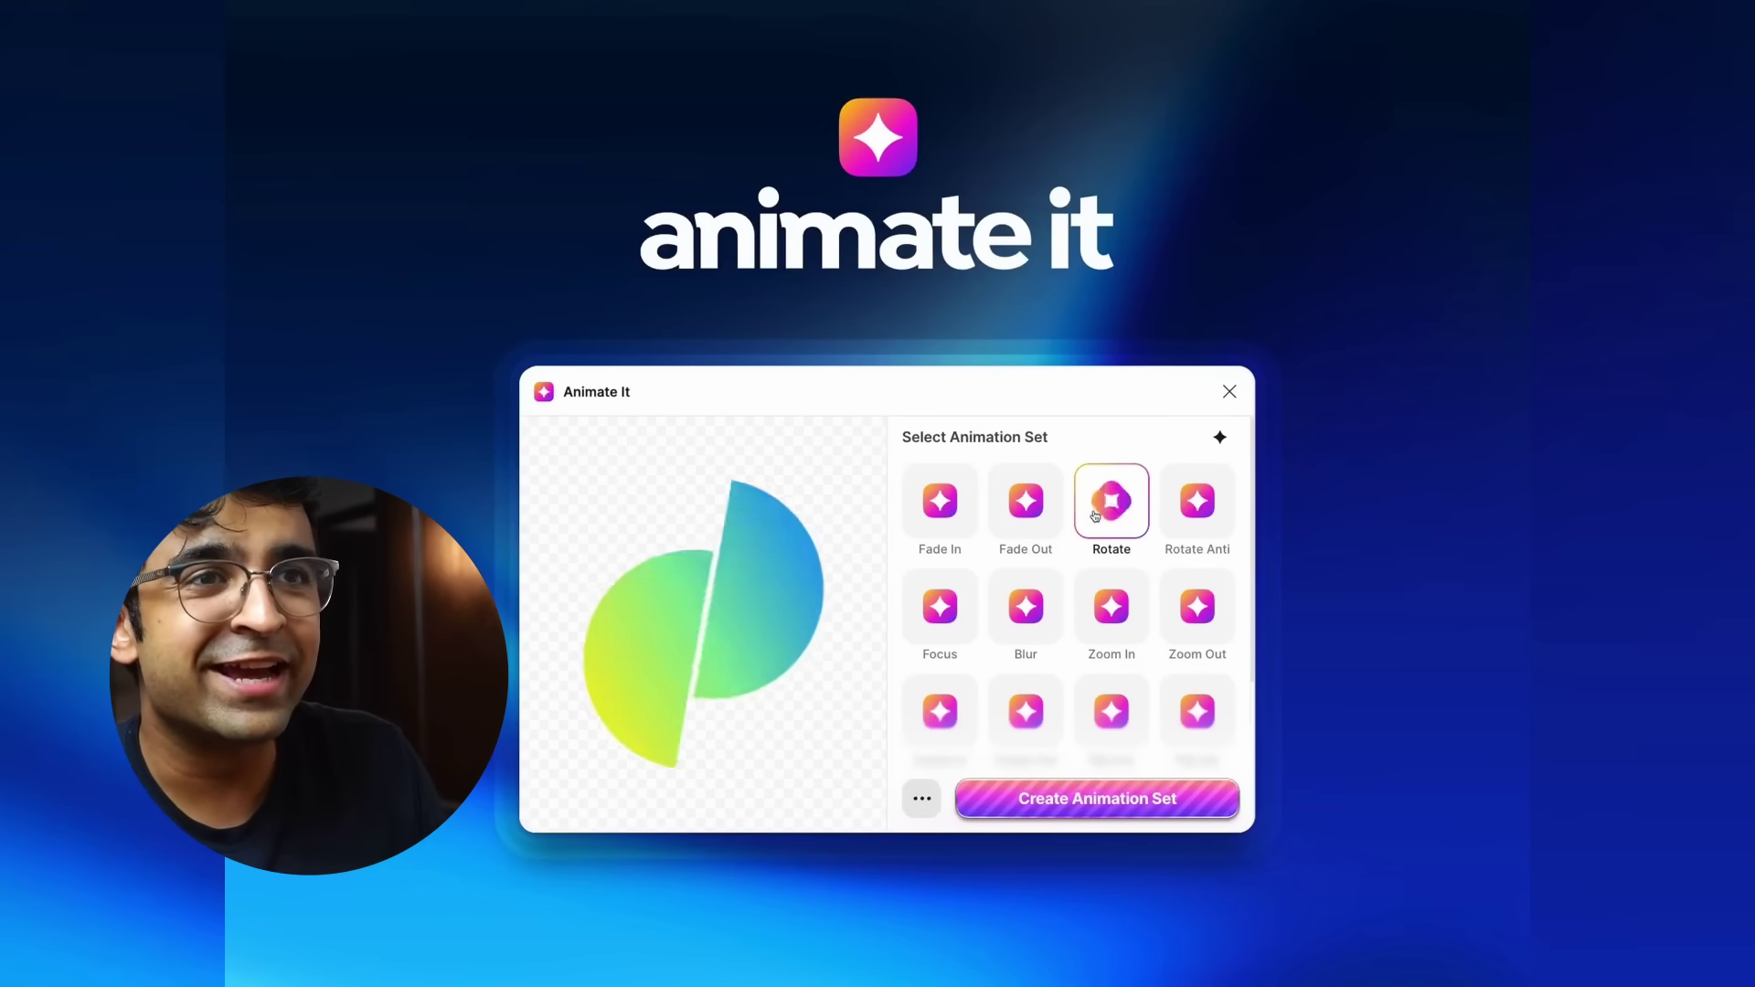
Preview the Focus, Blur and Zoom In animations with Loop on and Flip Ver cleared.
click(939, 606)
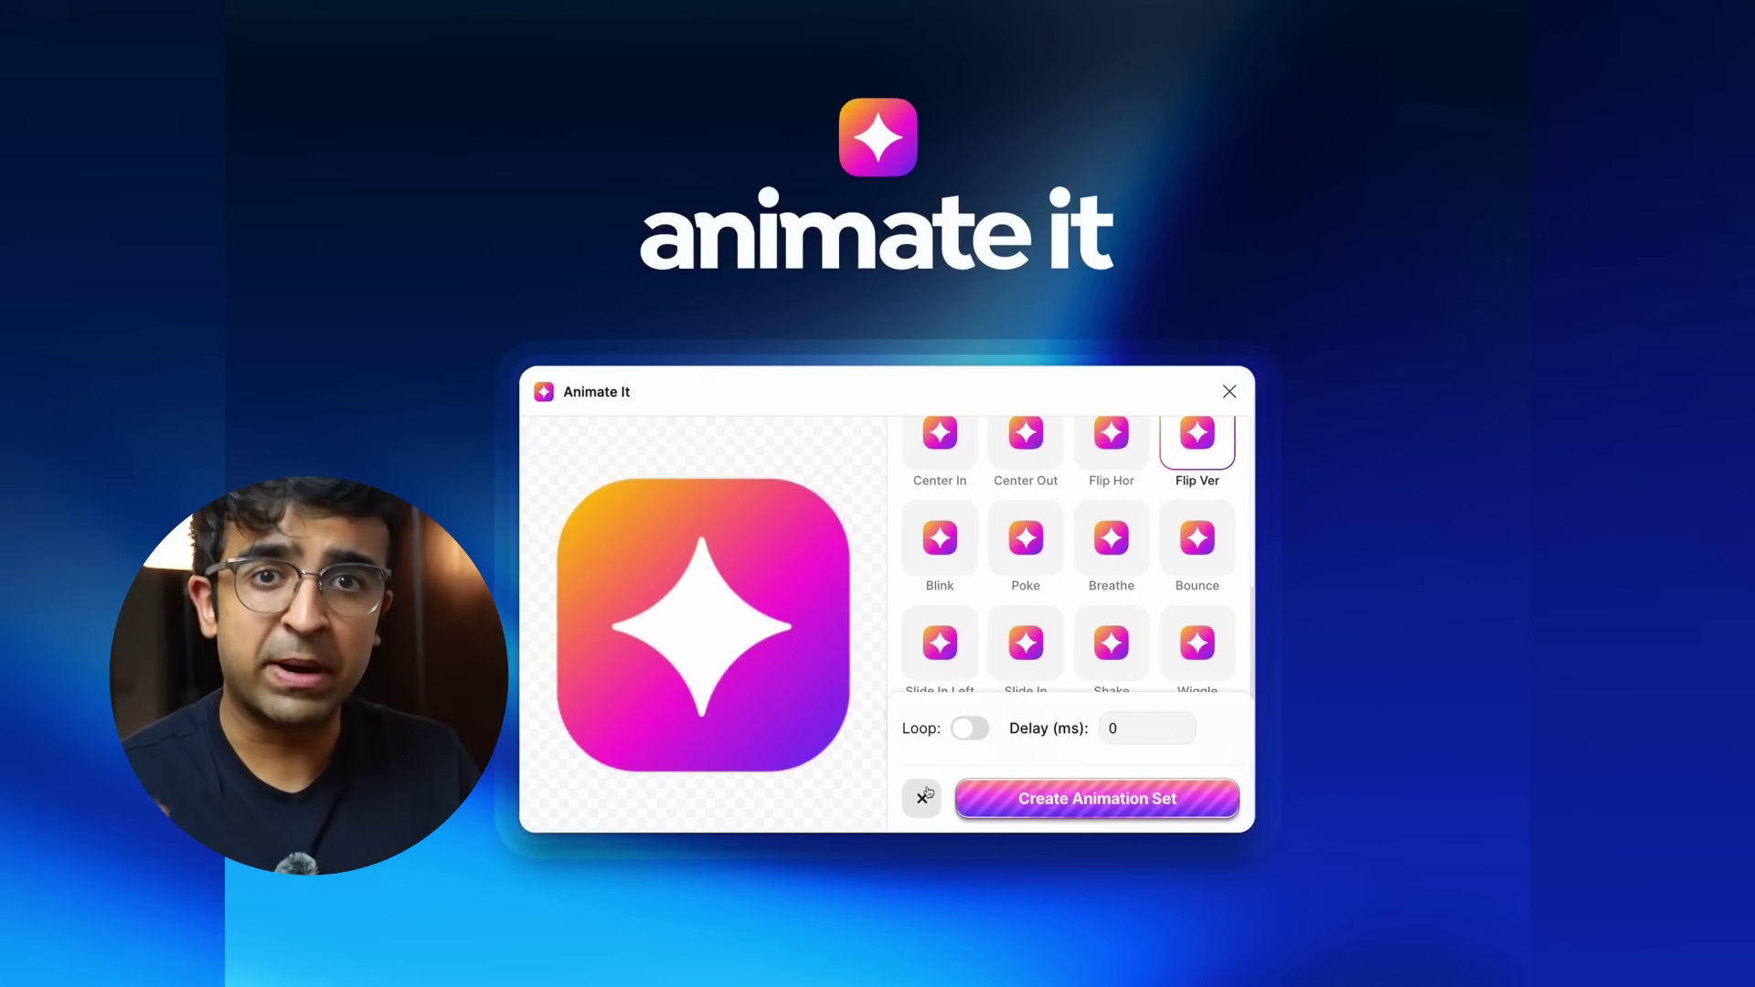
click(970, 730)
click(978, 796)
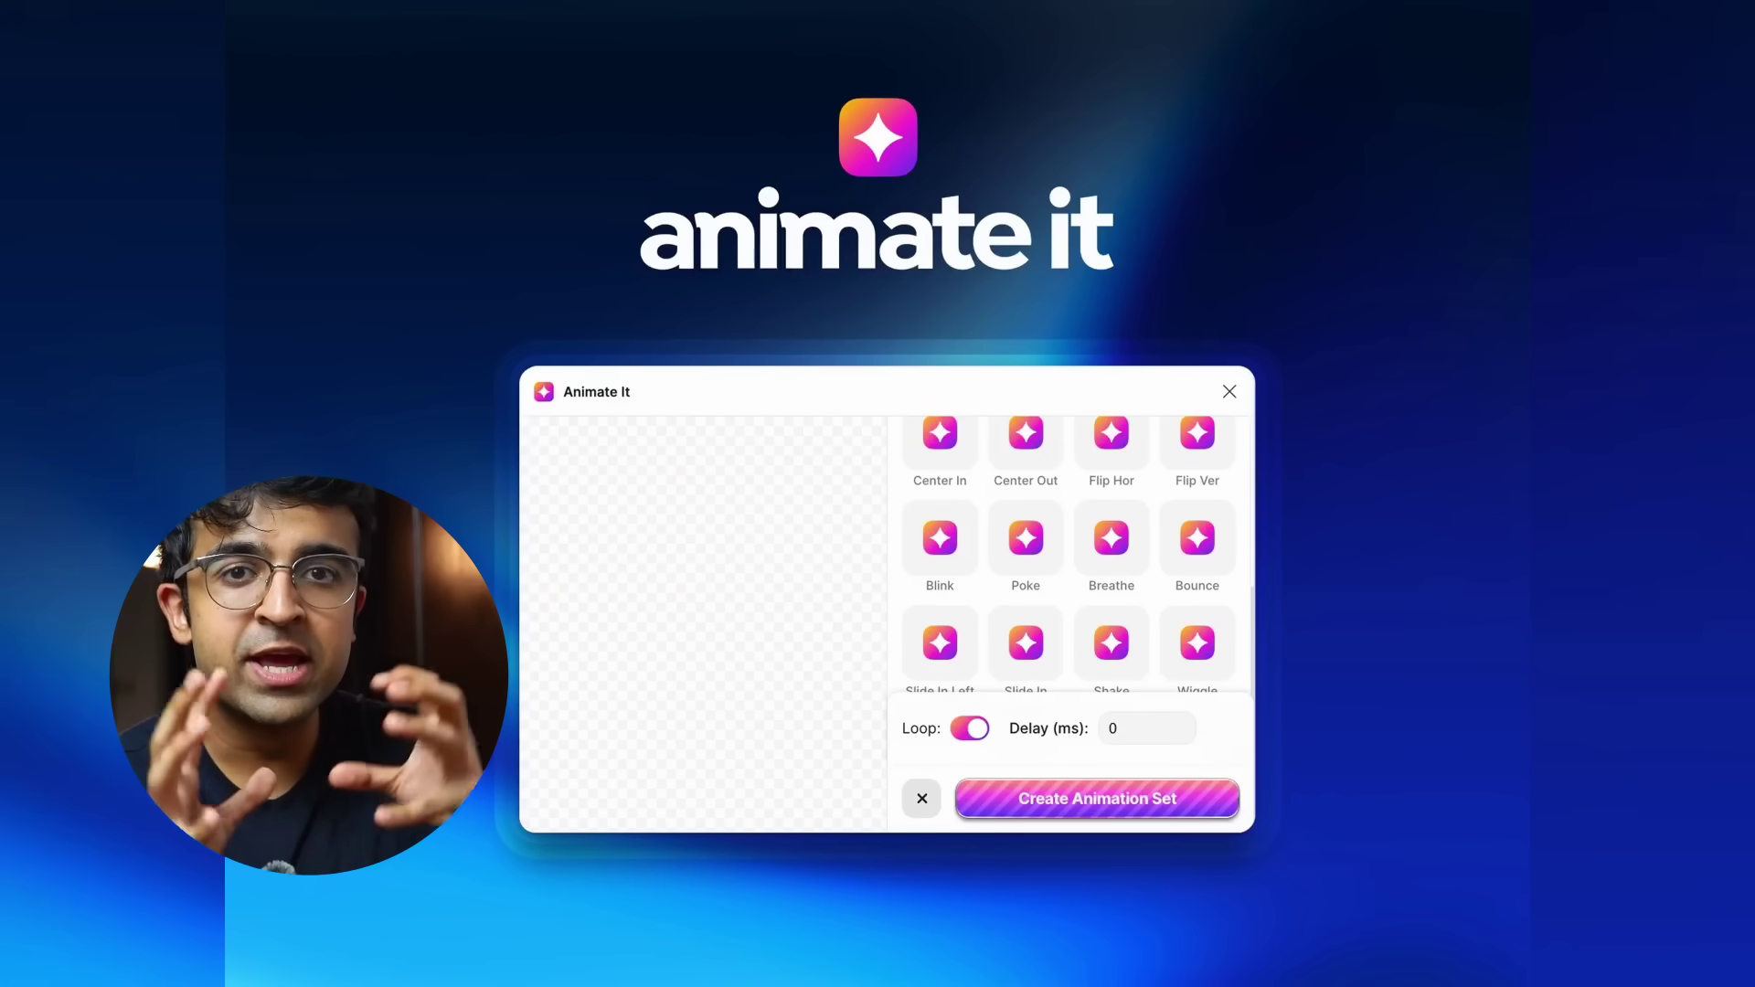
scroll(945, 557, up, 2)
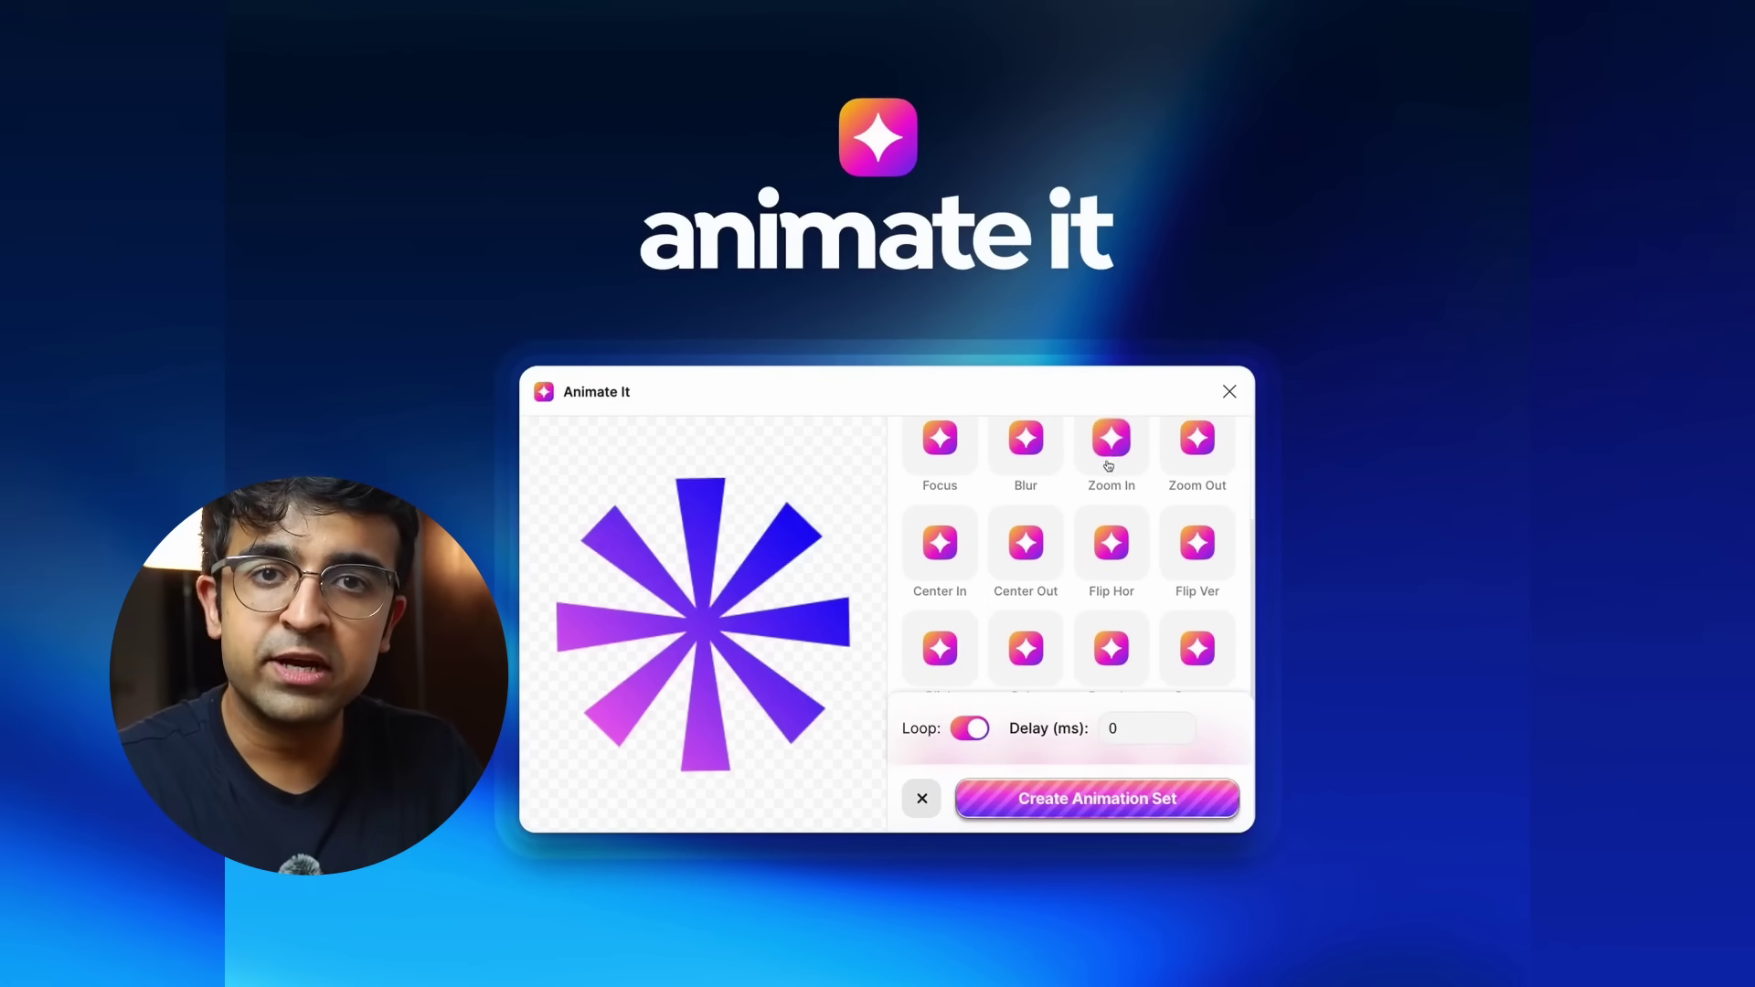
click(1099, 462)
click(1027, 461)
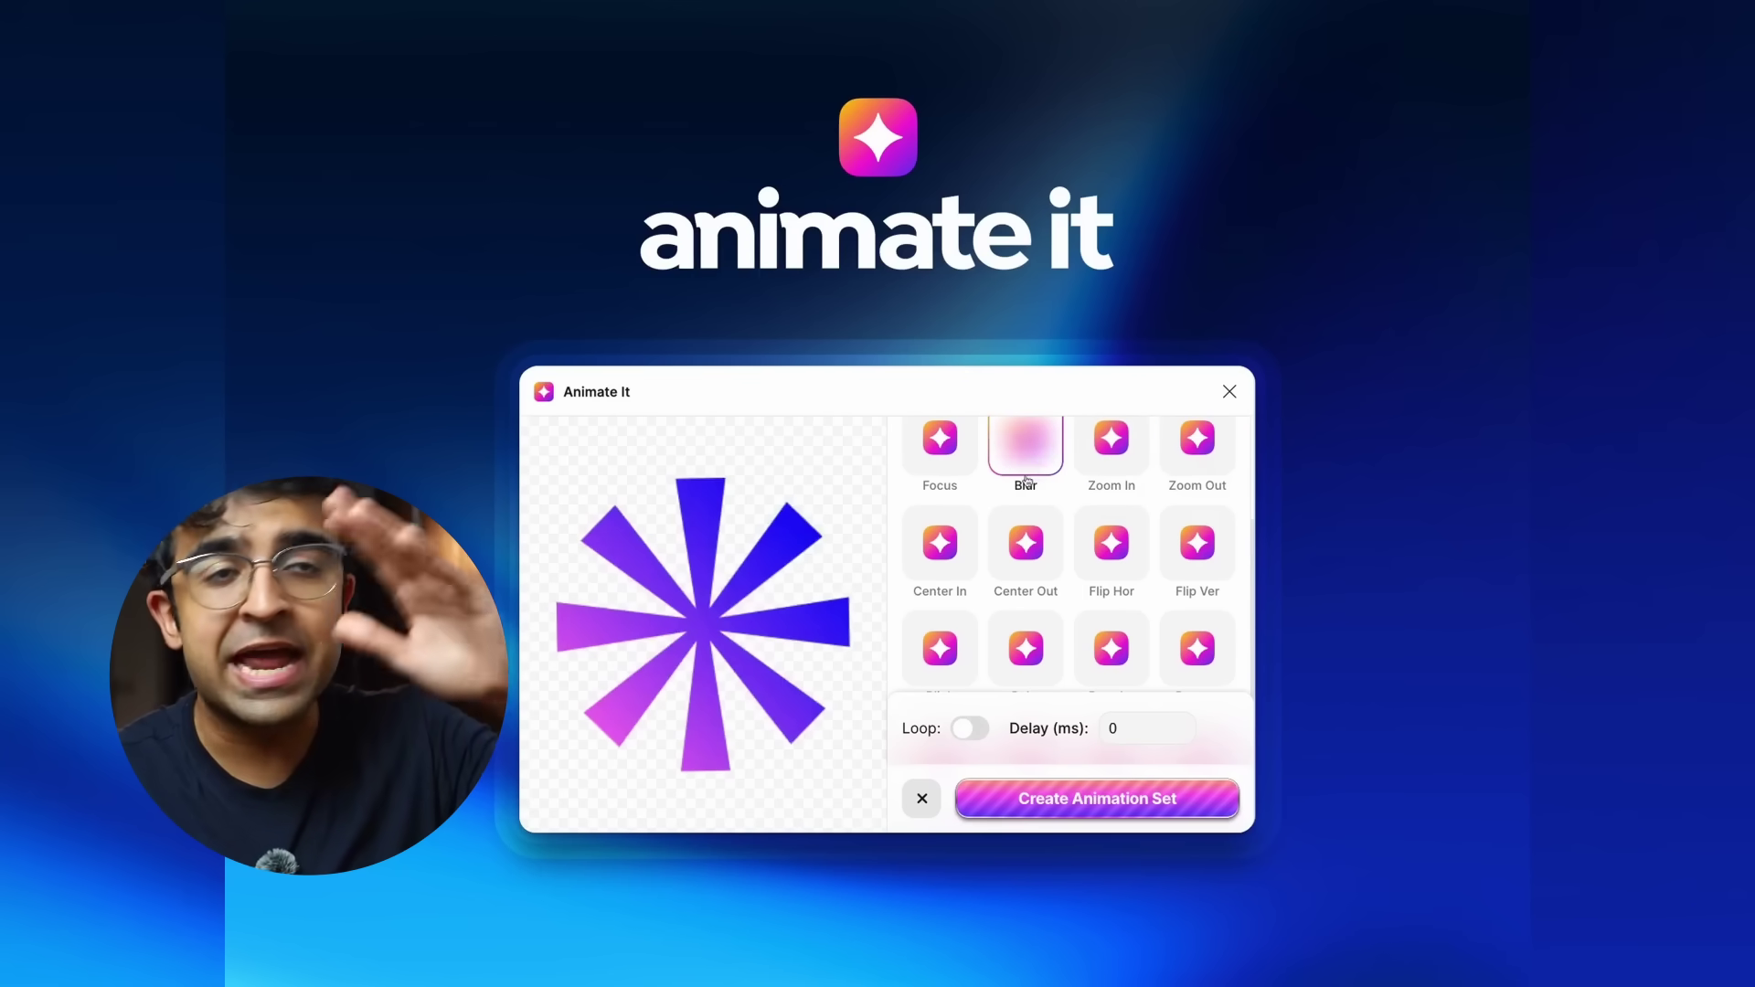
Preview Wiggle, Rotate Anti and looping Fade Out, then generate Artifig's PDF-import plugin.
scroll(1152, 571, down, 2)
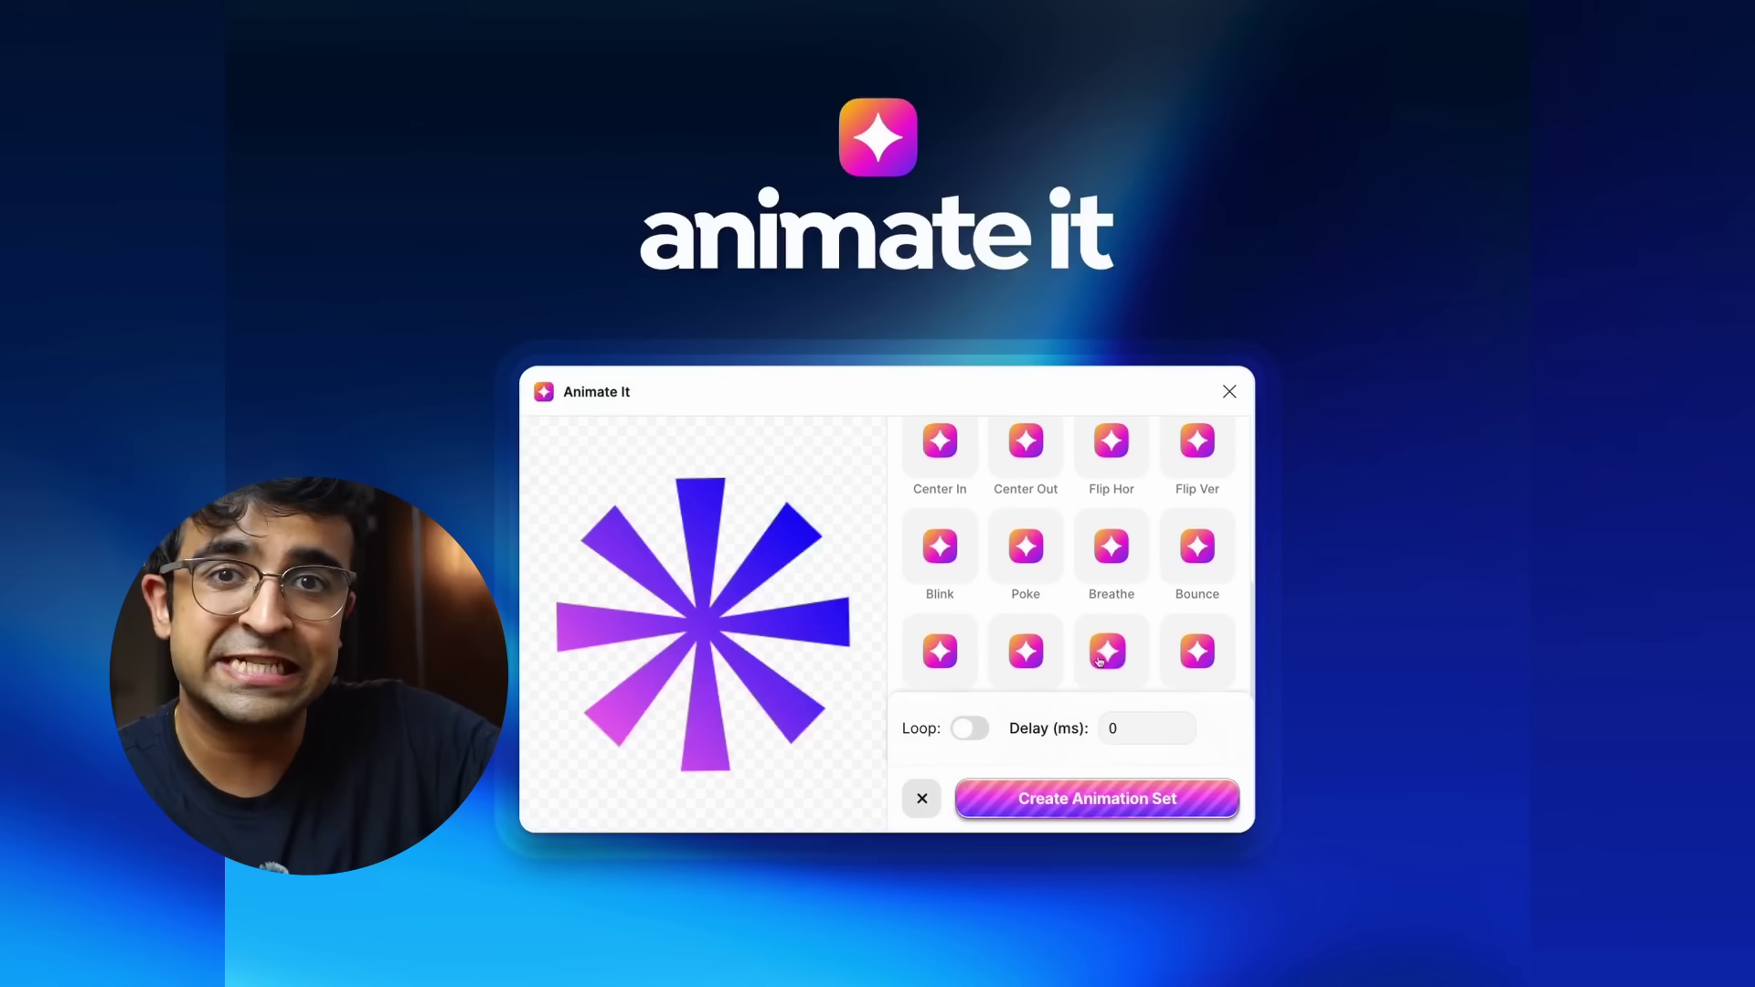
click(1194, 649)
scroll(1194, 651, up, 5)
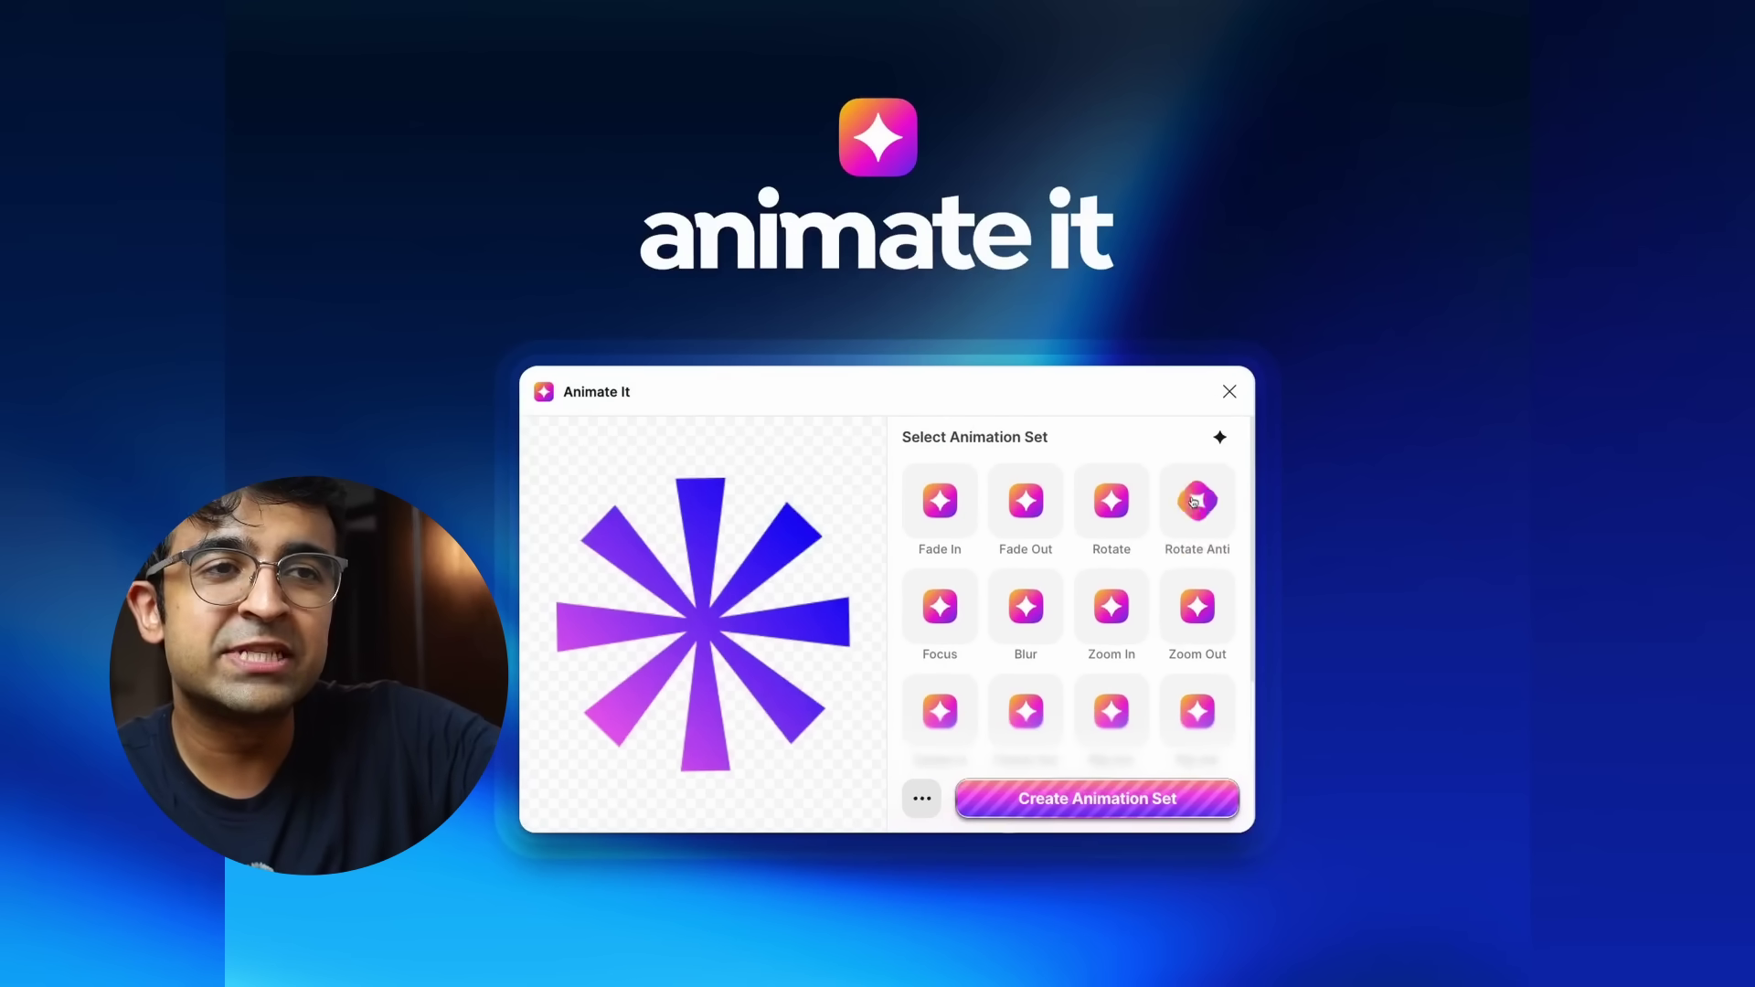
click(1187, 515)
click(1026, 503)
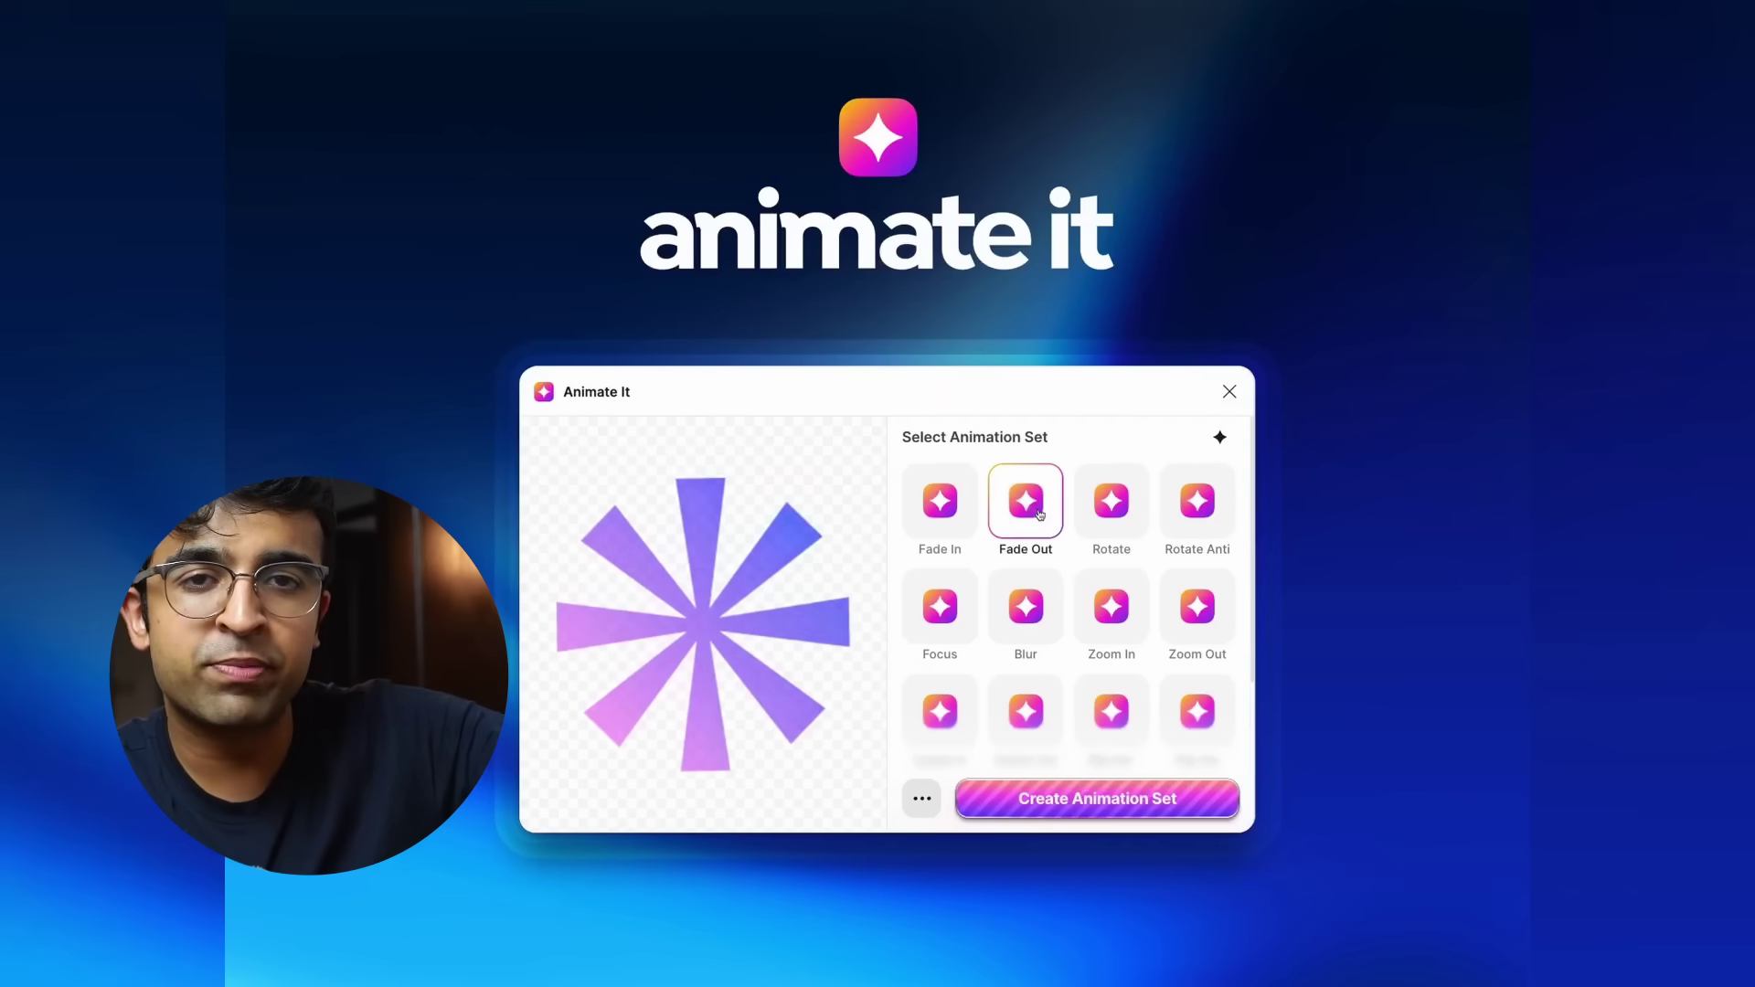
click(921, 798)
click(971, 729)
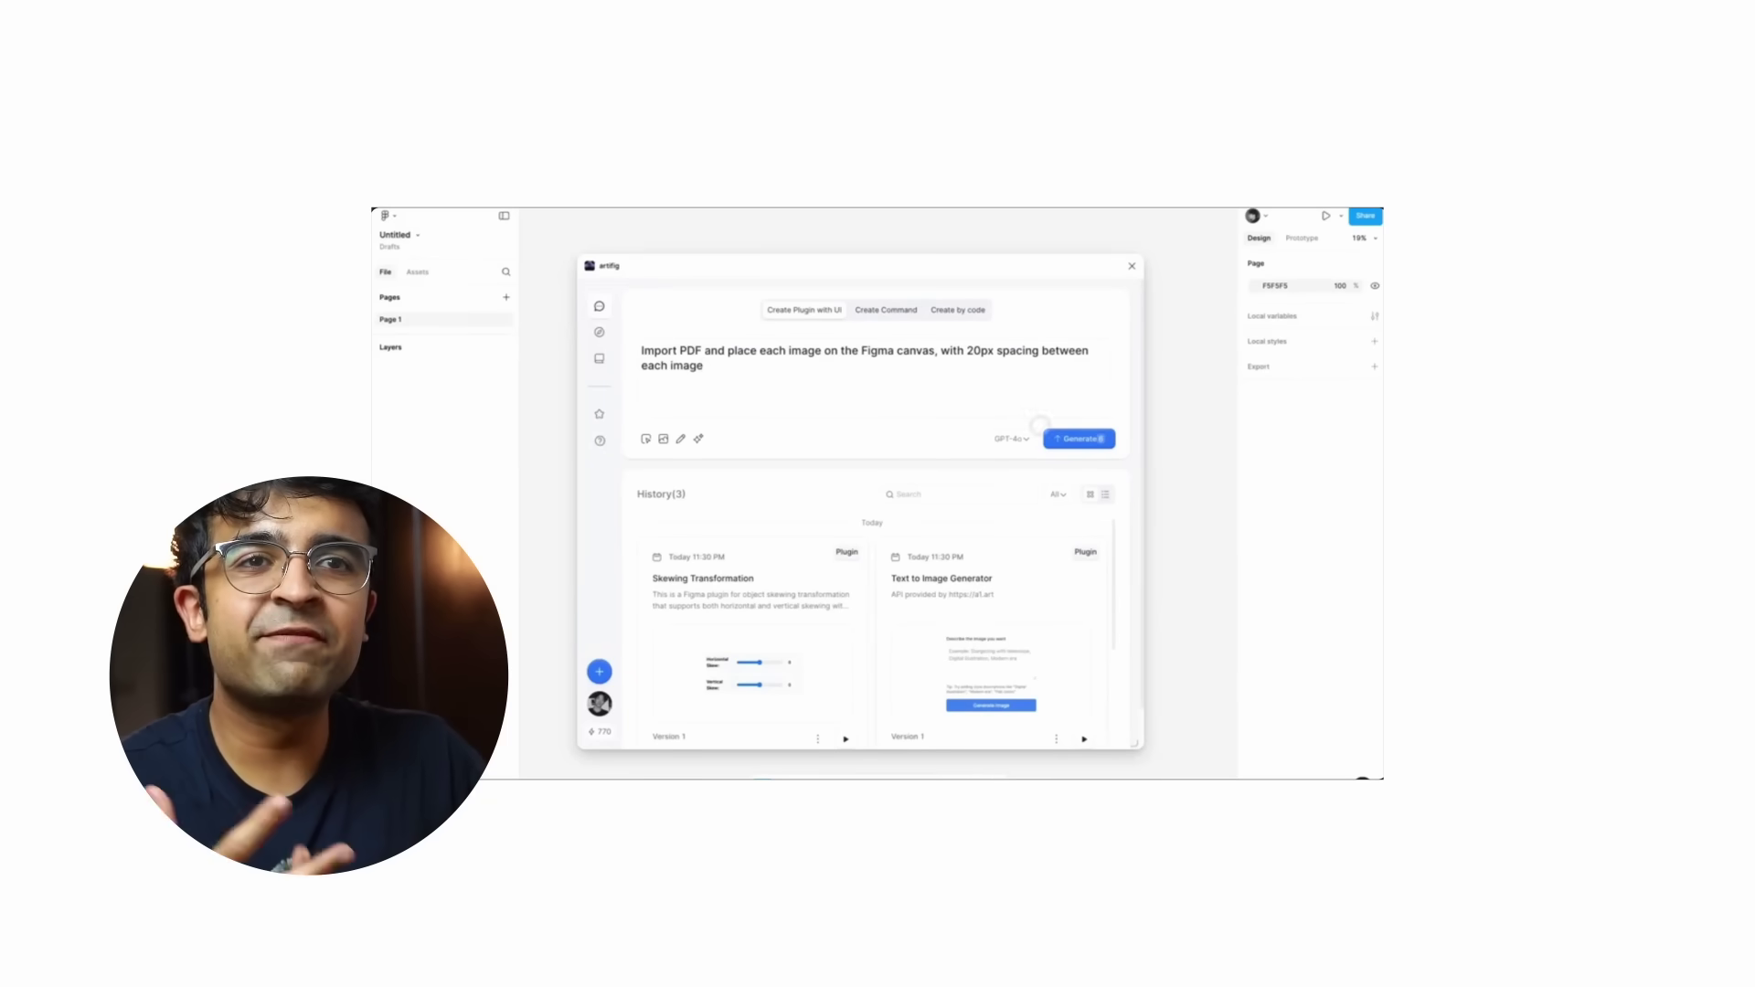
click(1065, 438)
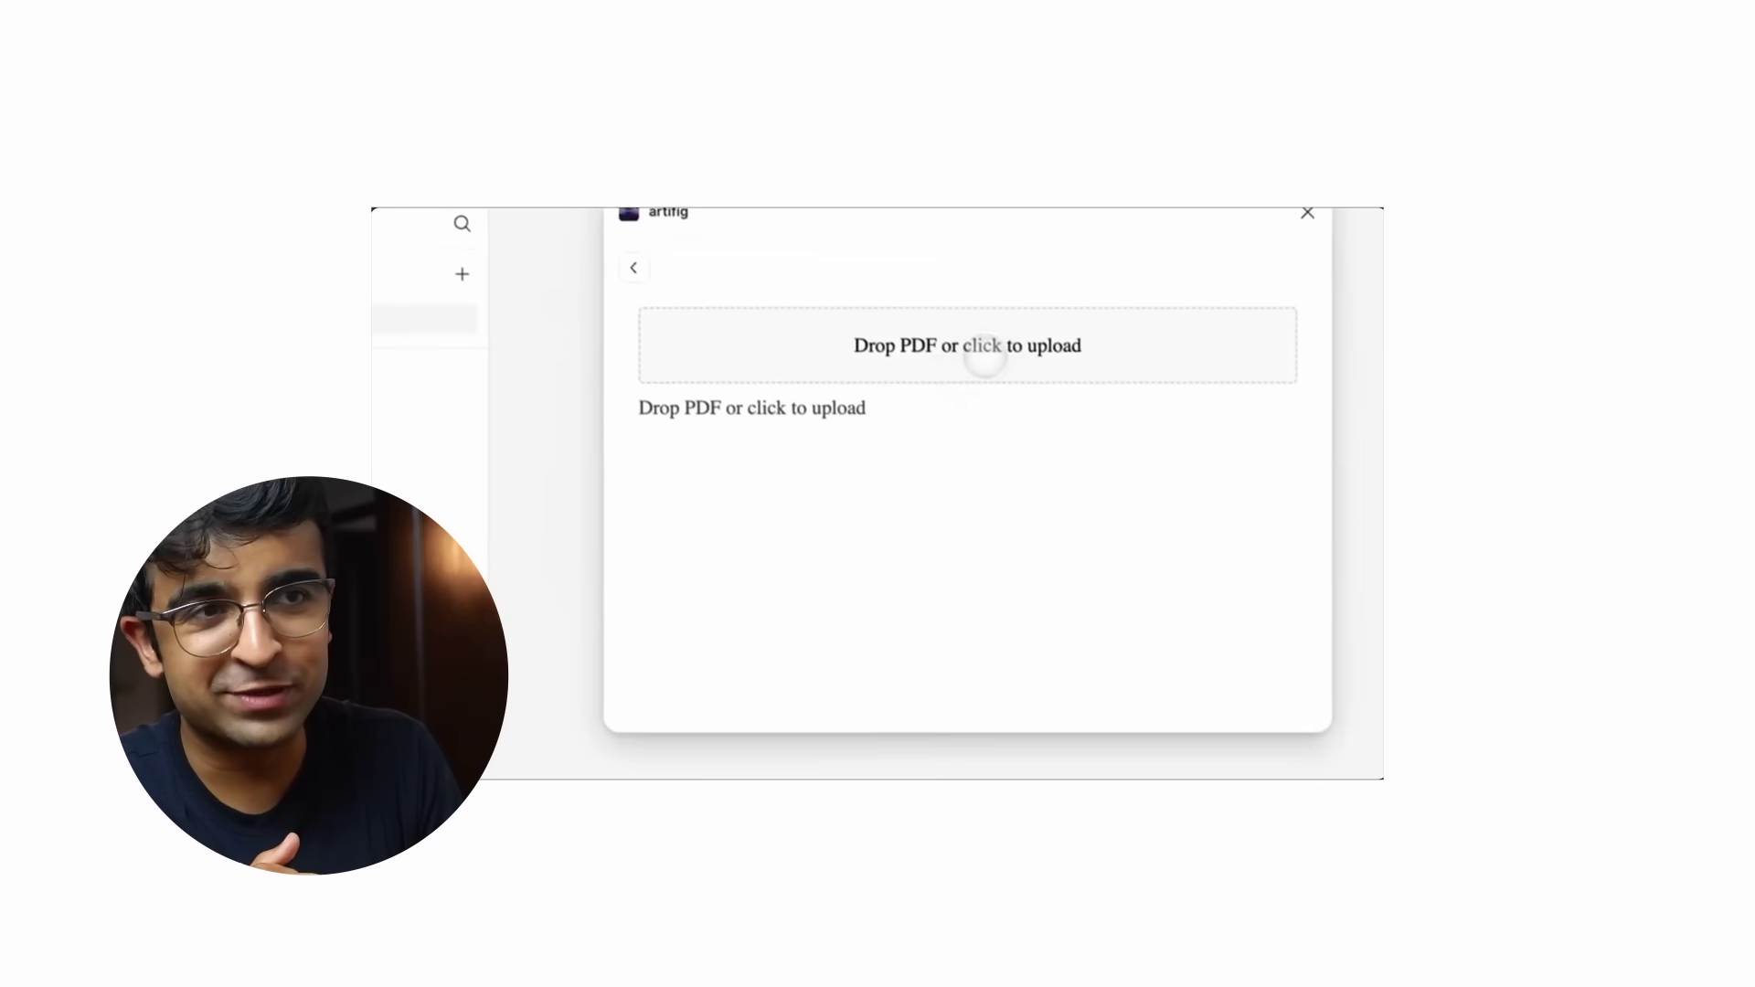
Import the five pages of Durable-BP 2.pdf onto the canvas through Artifig.
click(973, 345)
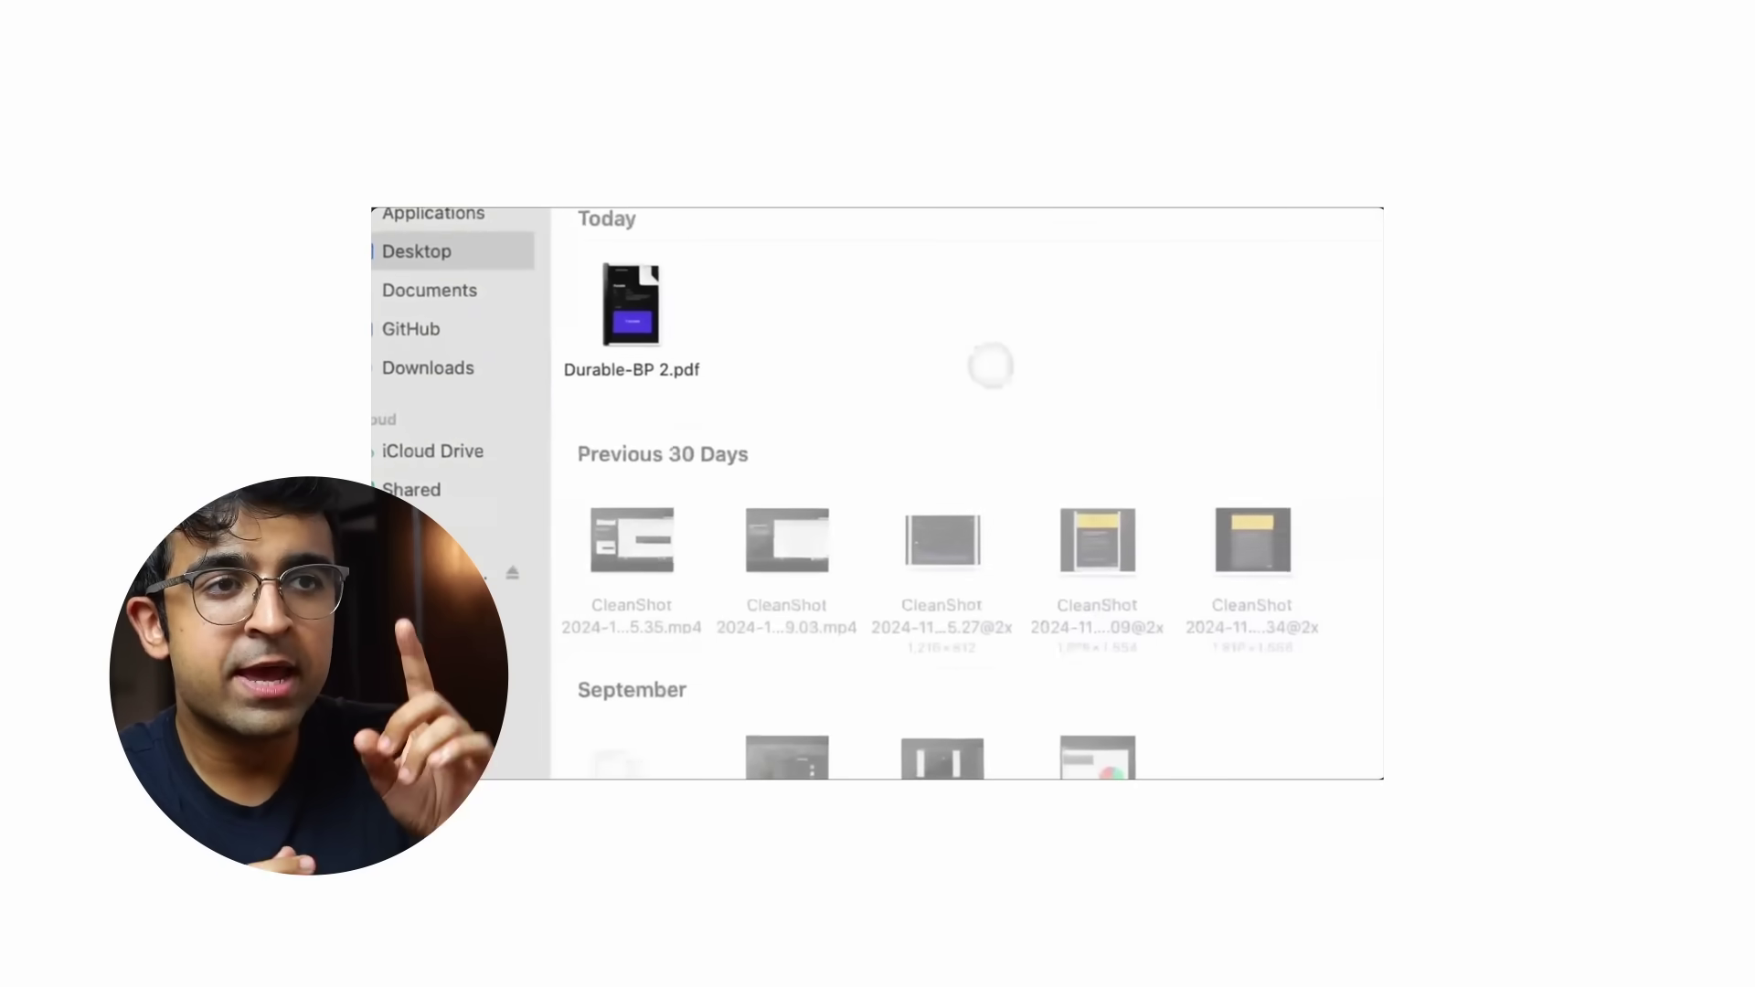
double_click(630, 307)
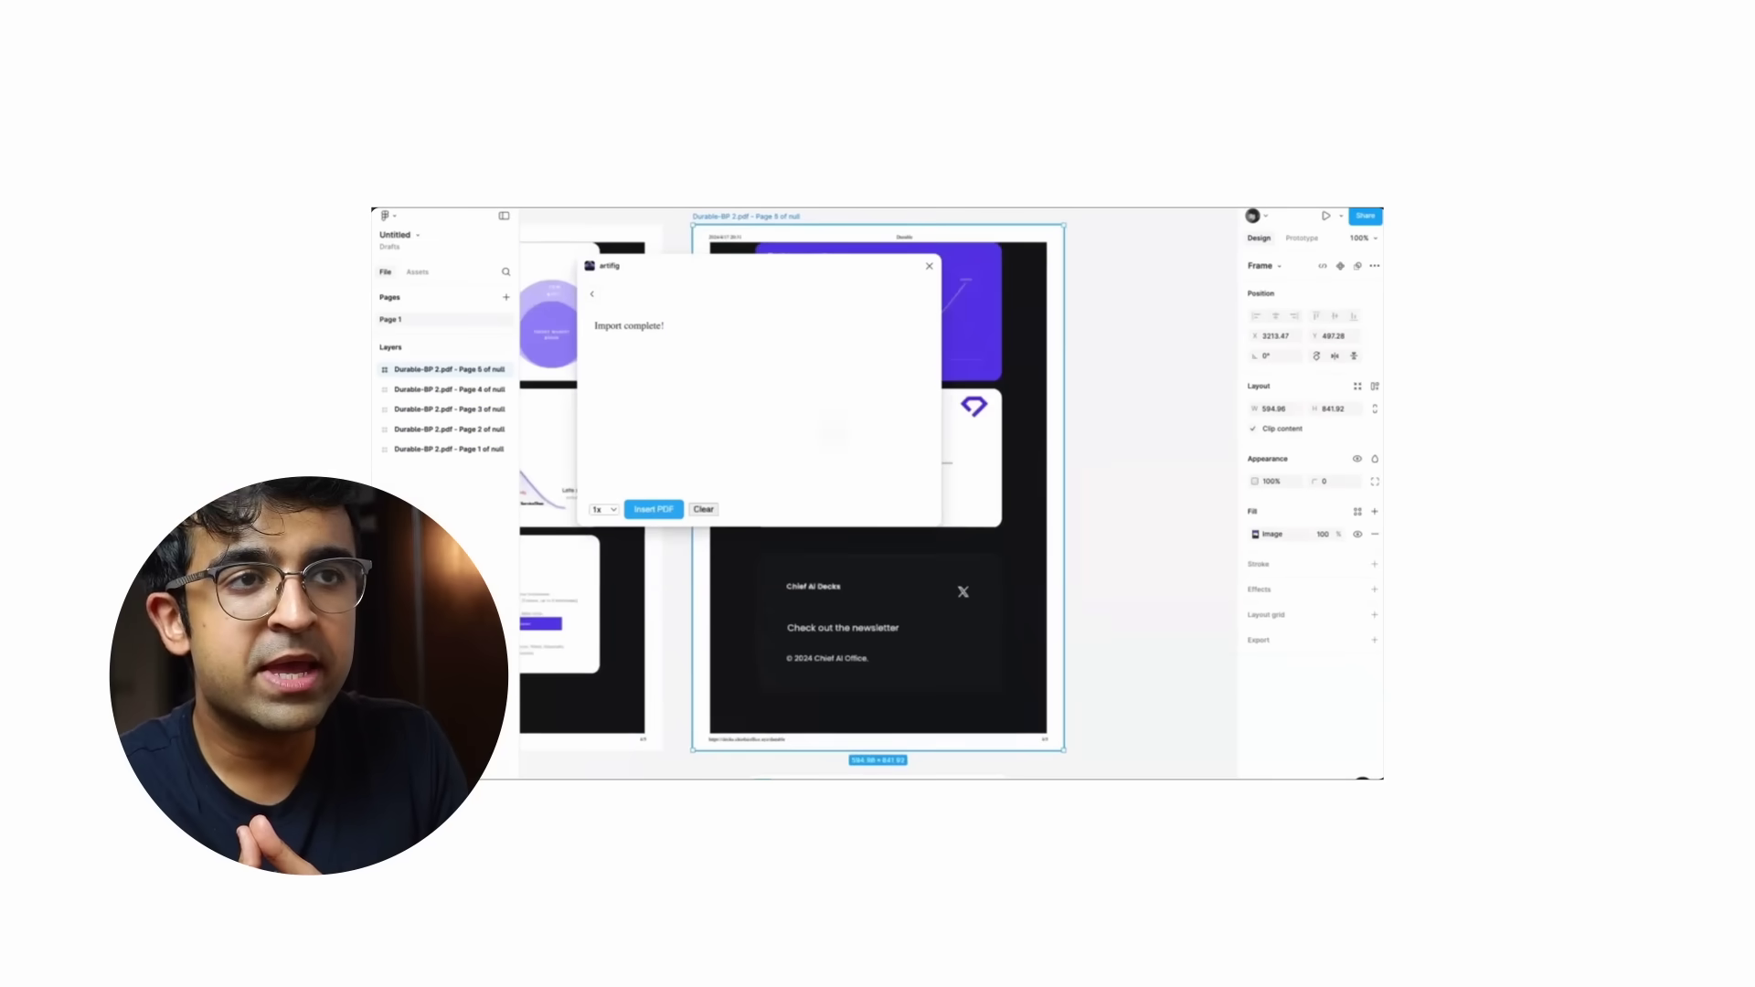
scroll(843, 438, down, 5)
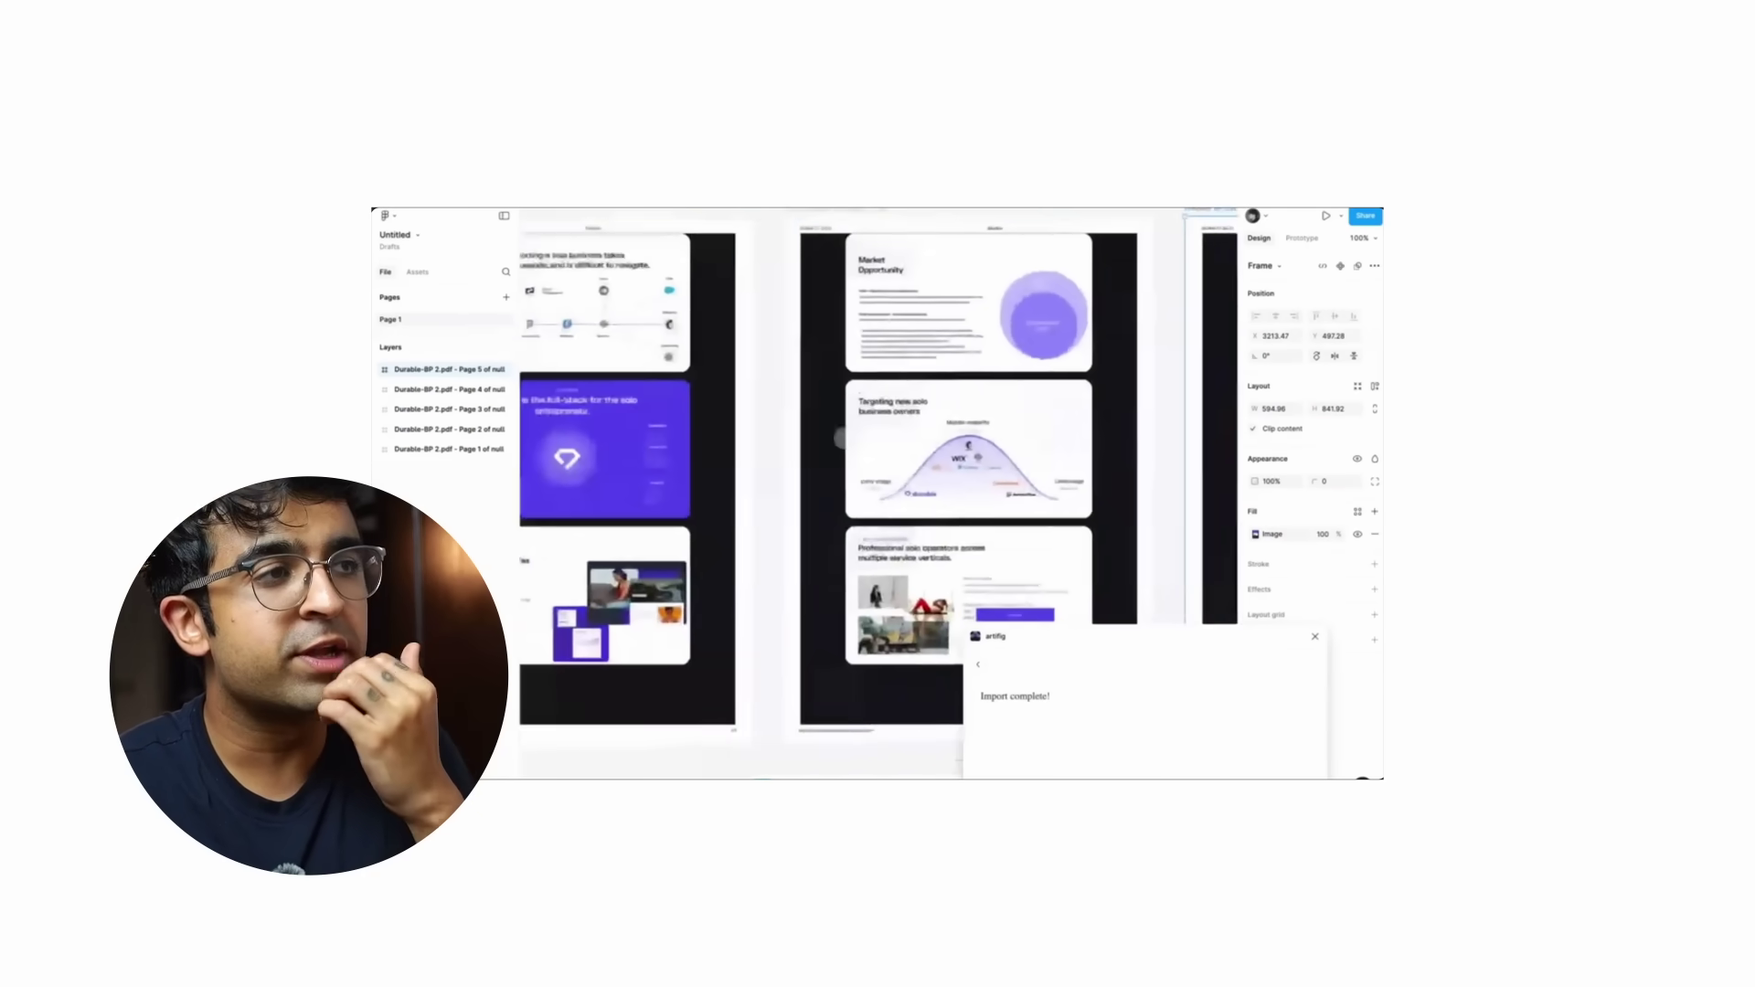
scroll(845, 438, down, 5)
click(857, 519)
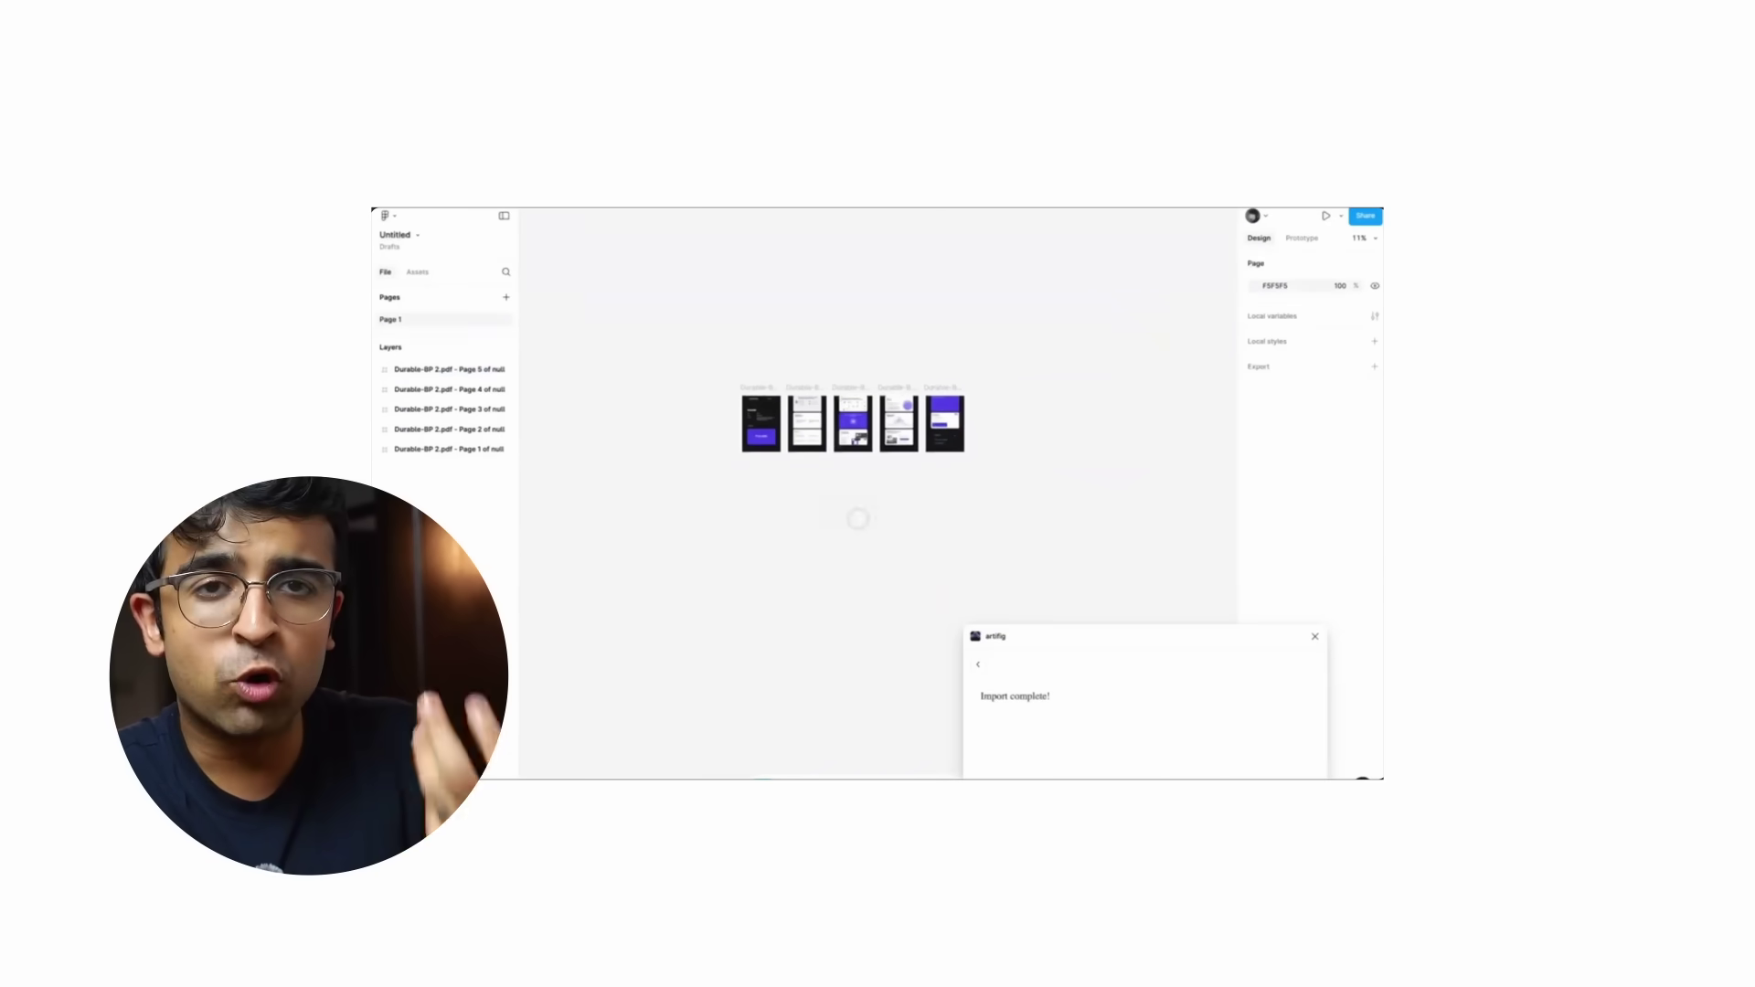
drag(1065, 623, 806, 286)
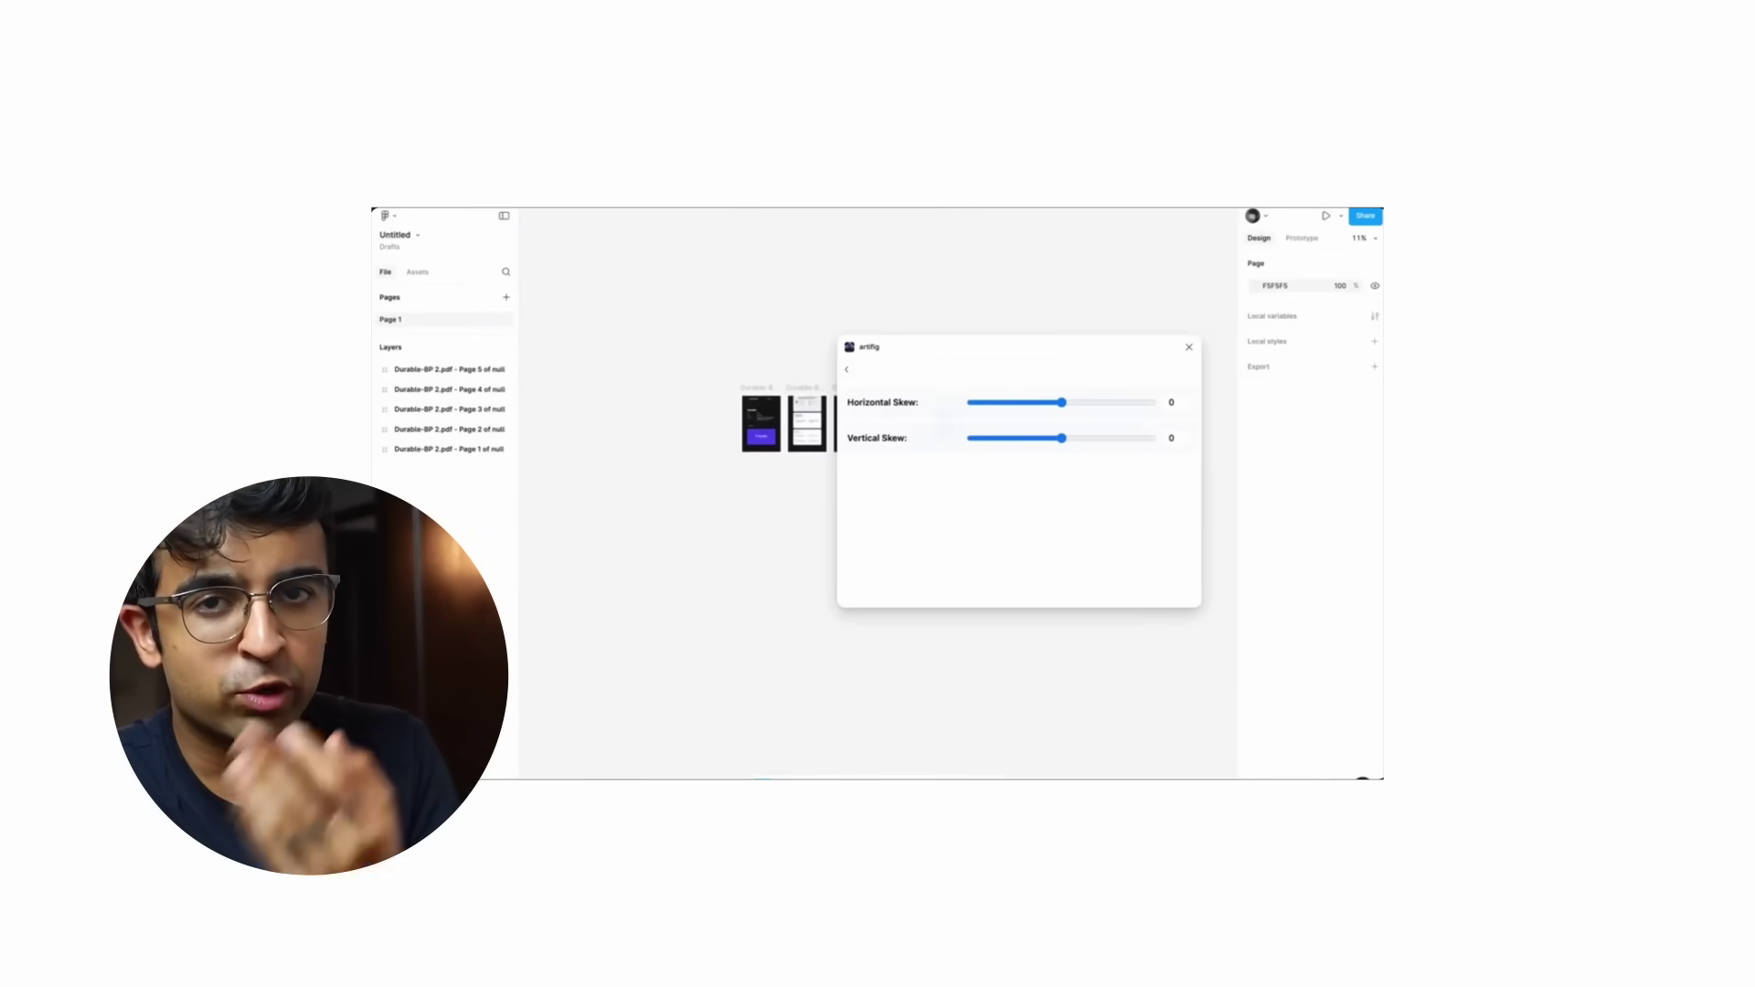
scroll(767, 422, up, 5)
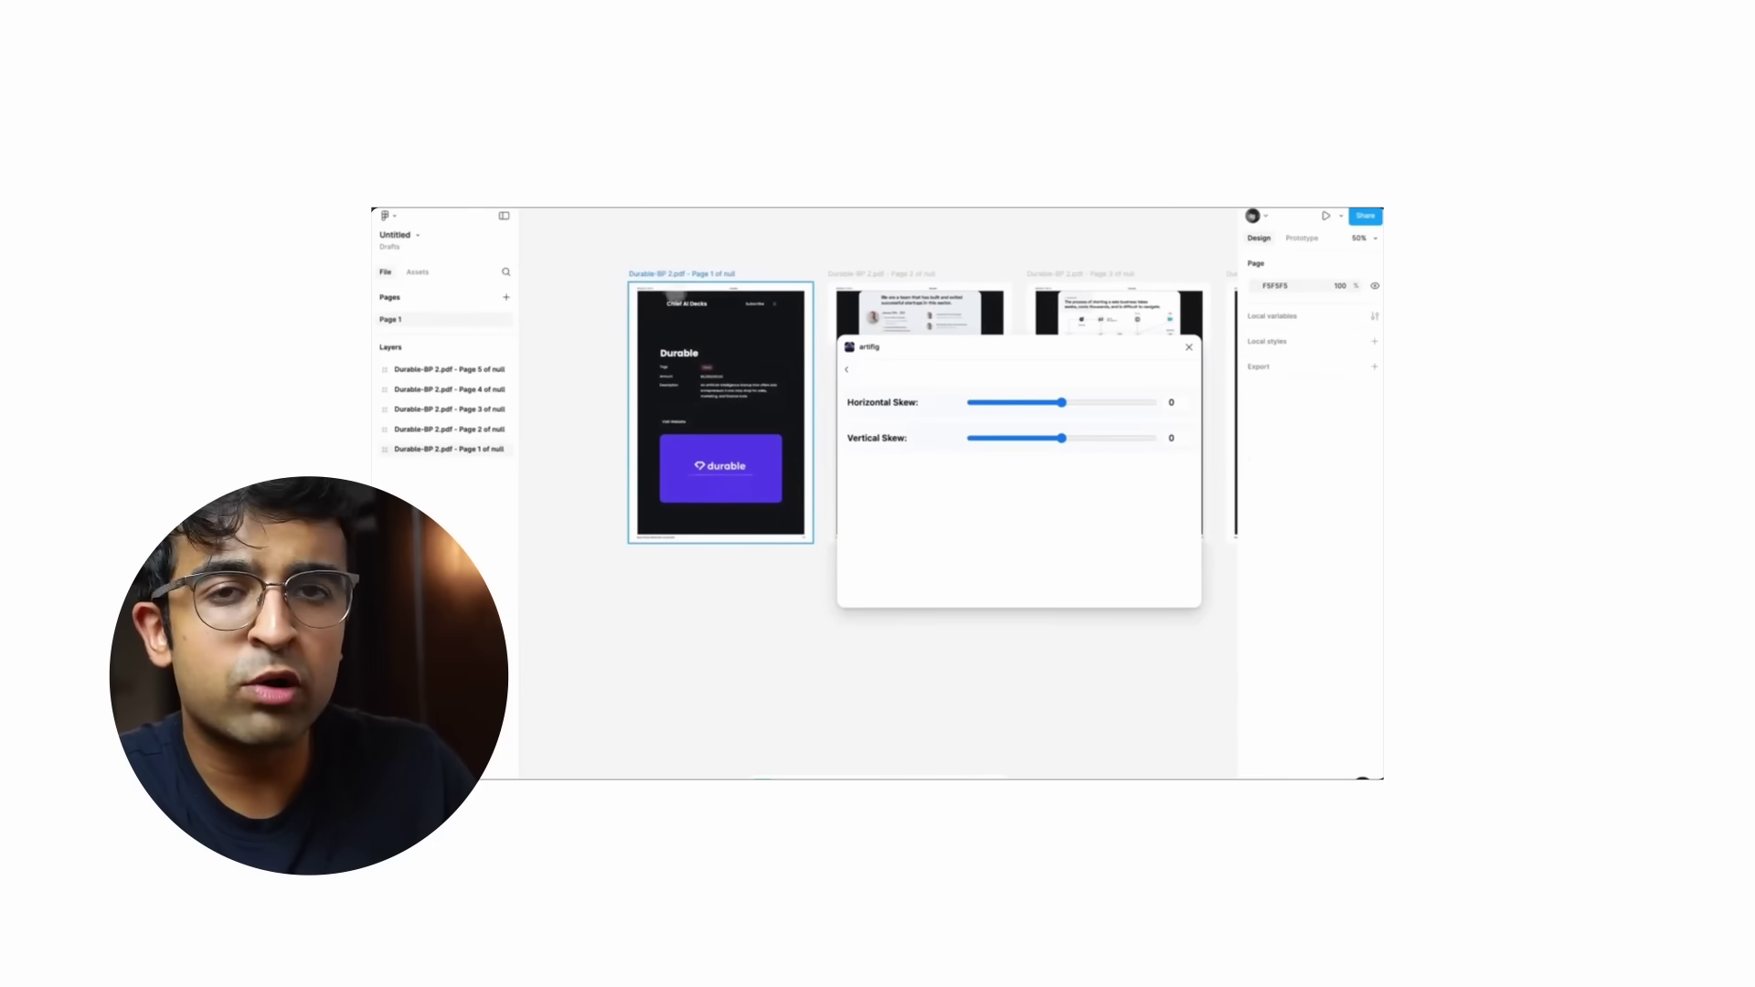
Duplicate the first PDF page frame, skew the copy horizontally by 30, and remix the plugin.
click(721, 411)
drag(720, 411, 695, 736)
scroll(694, 640, down, 4)
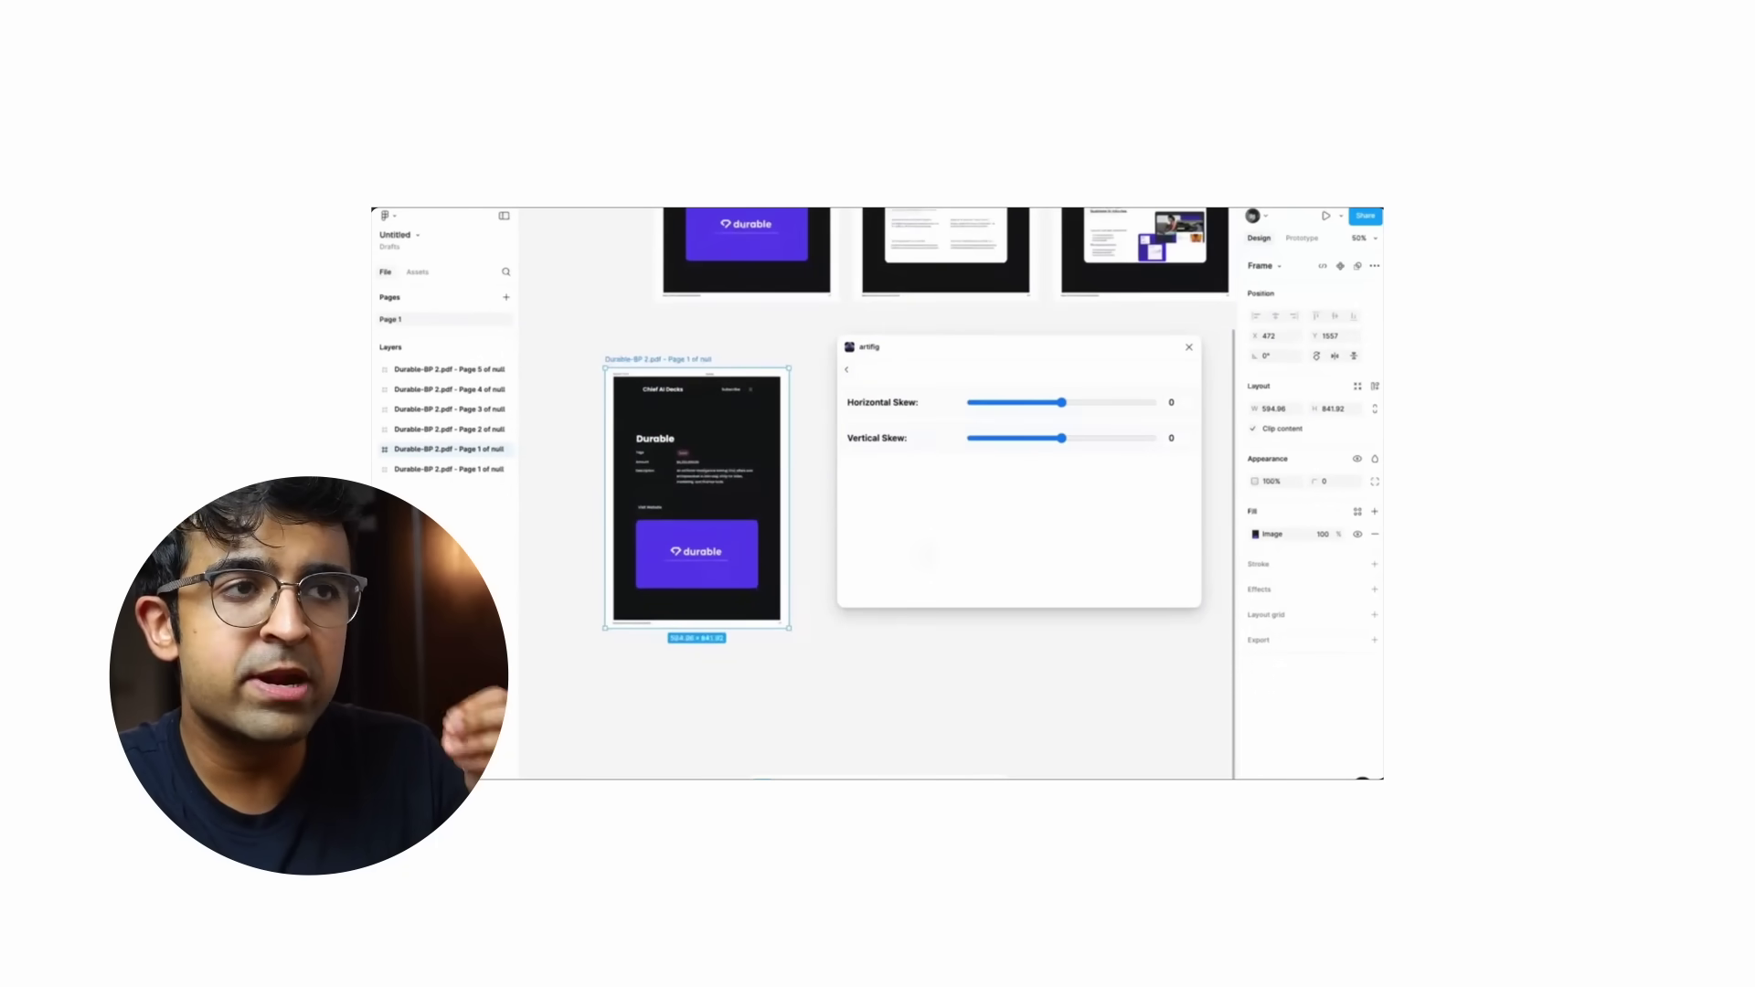
drag(1081, 403, 1001, 438)
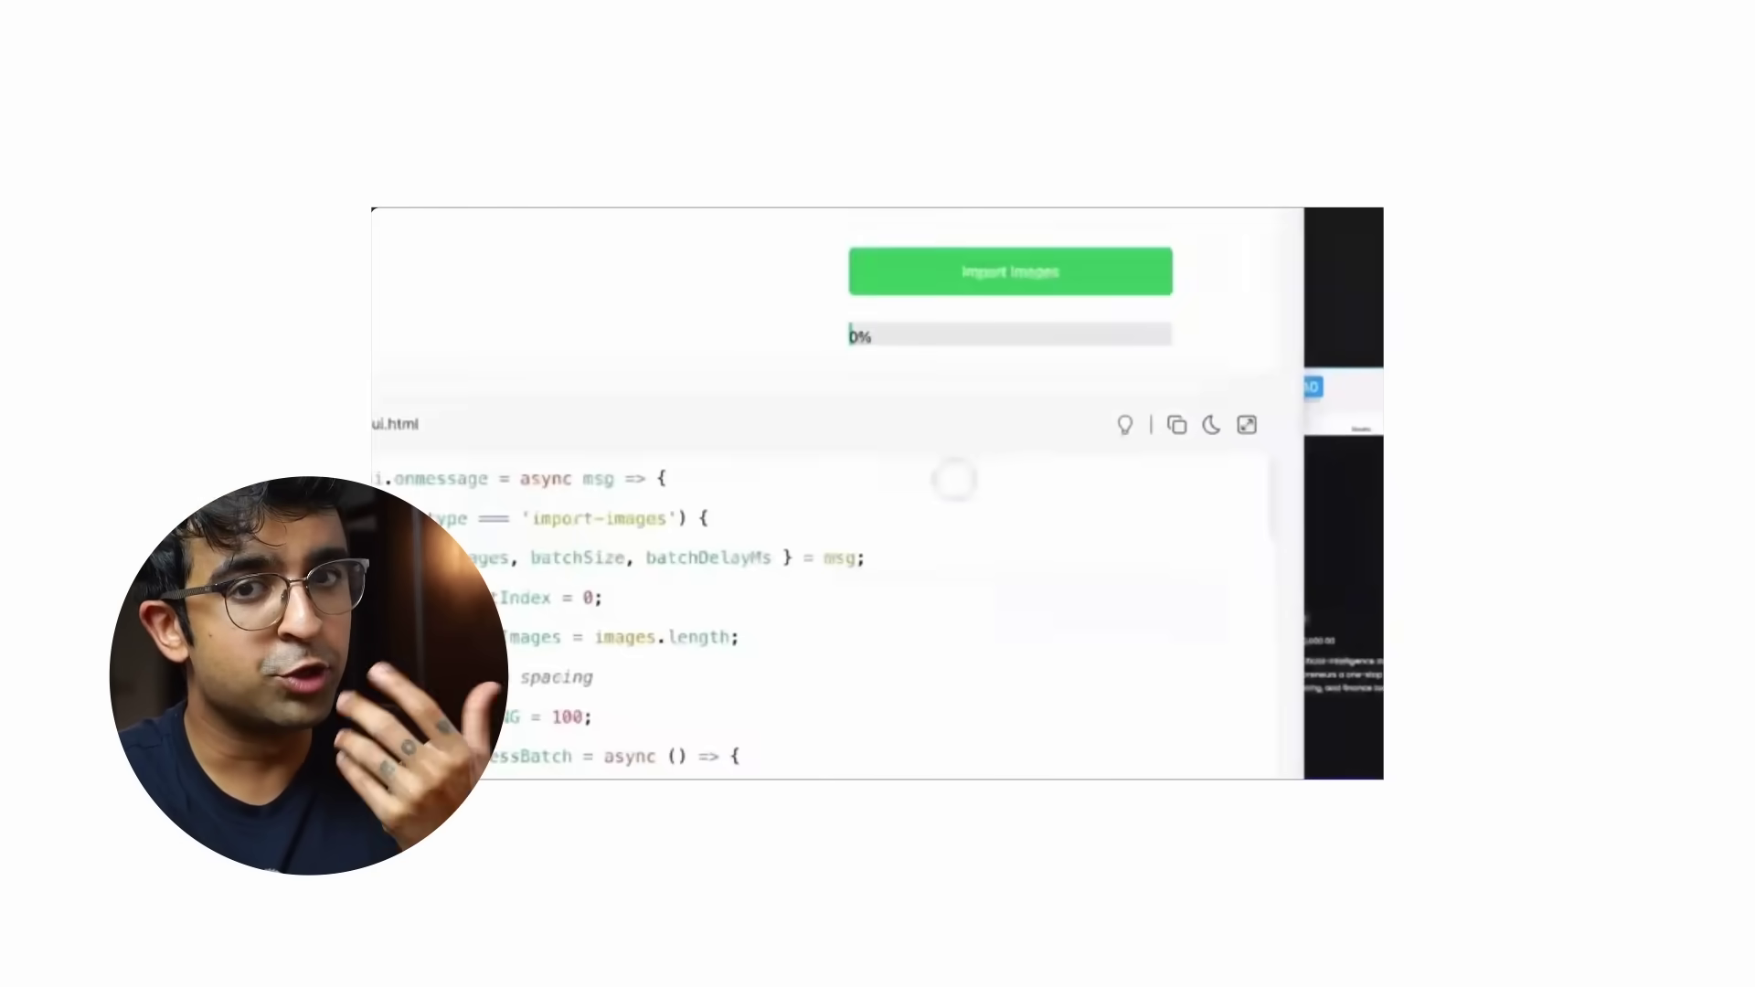
scroll(705, 372, up, 10)
click(1101, 331)
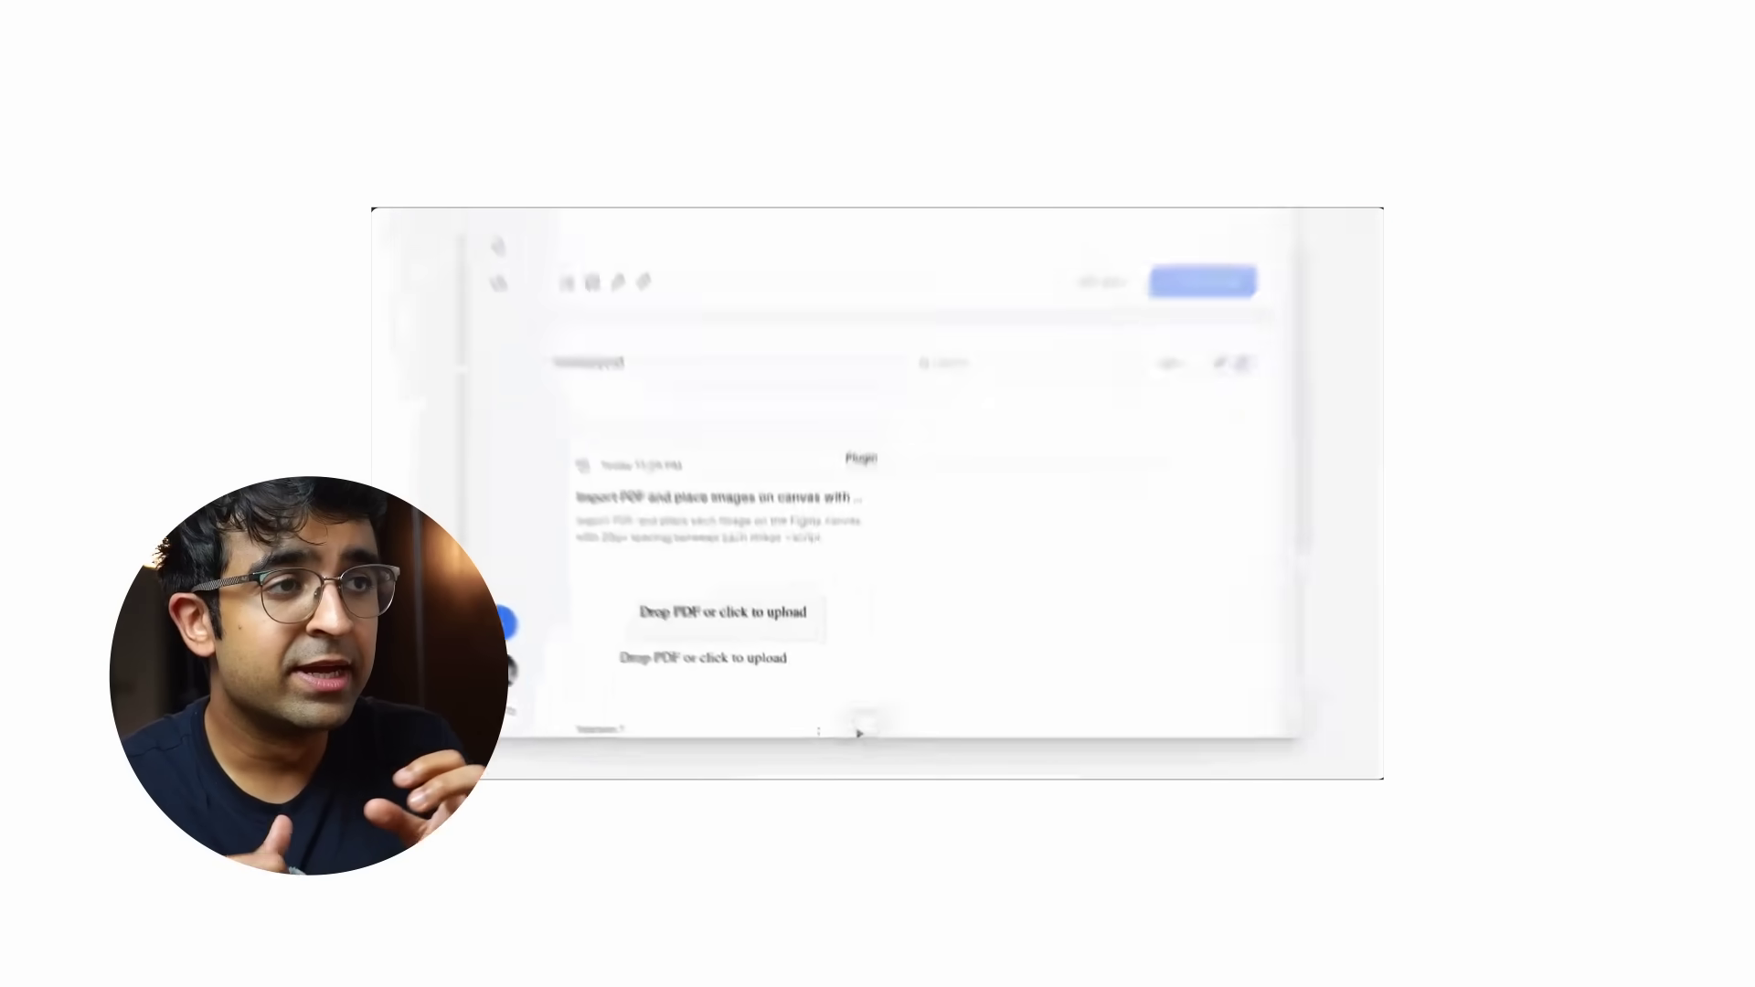
Insert the pages of Durable-BP 2.pdf again and clear the page frame selection.
click(921, 409)
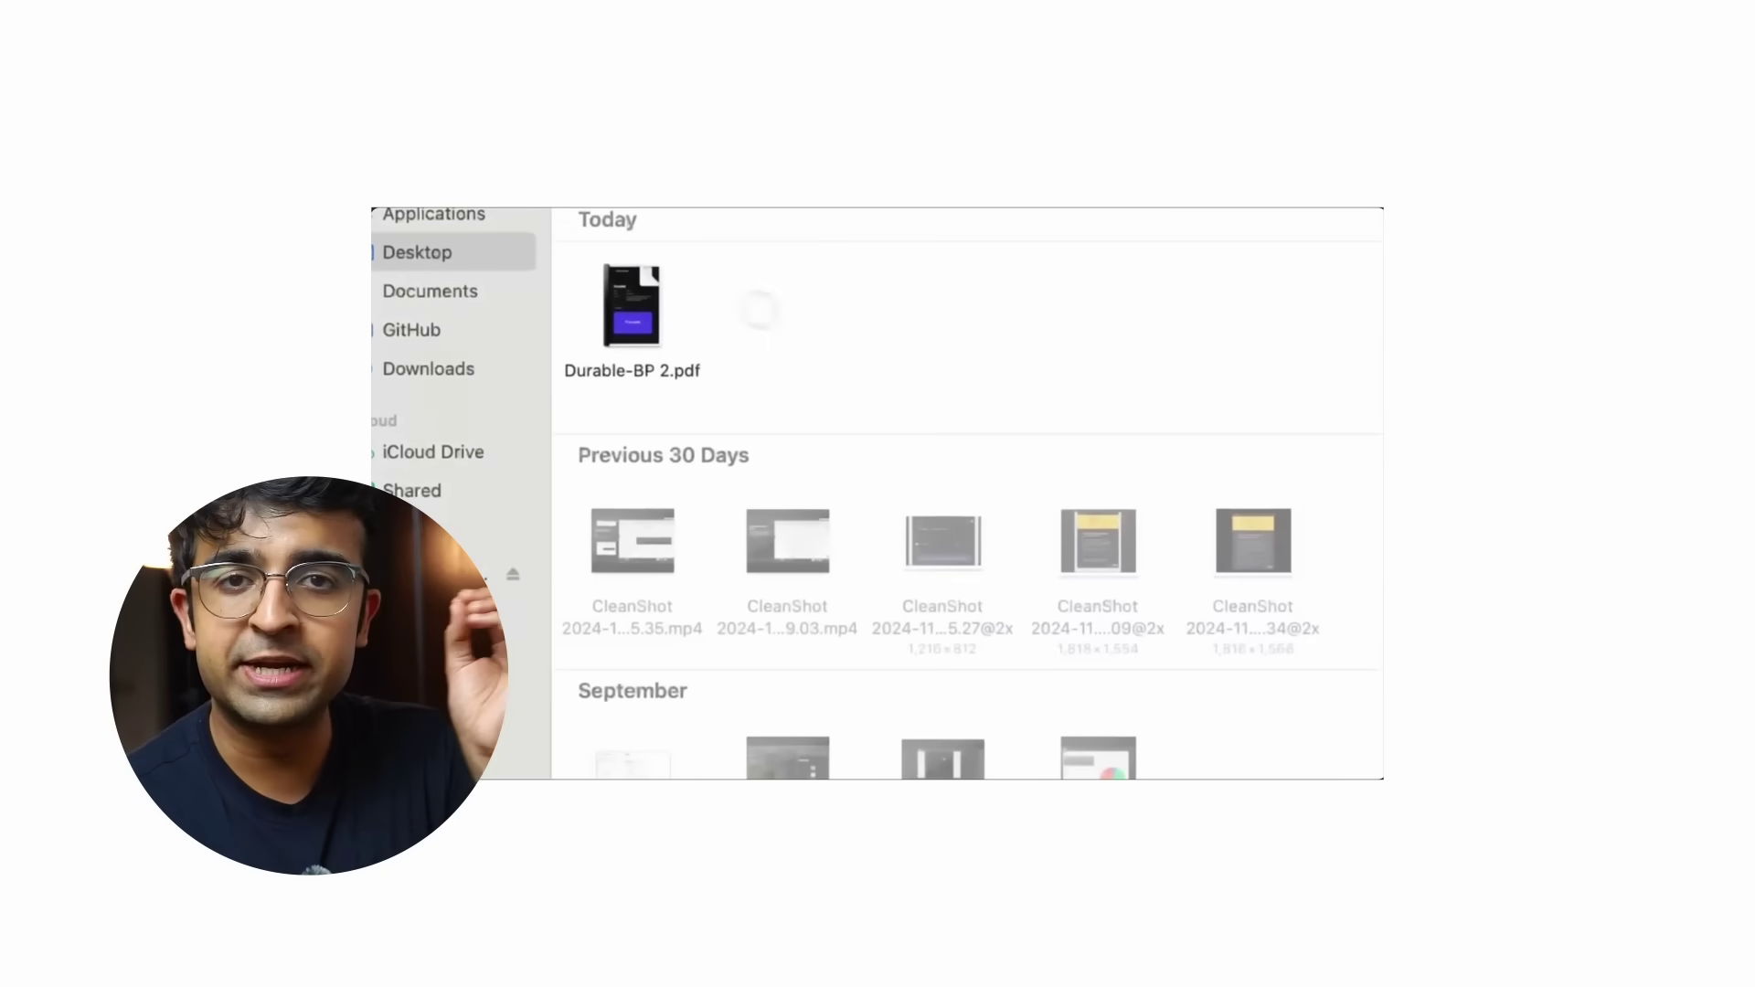
double_click(633, 306)
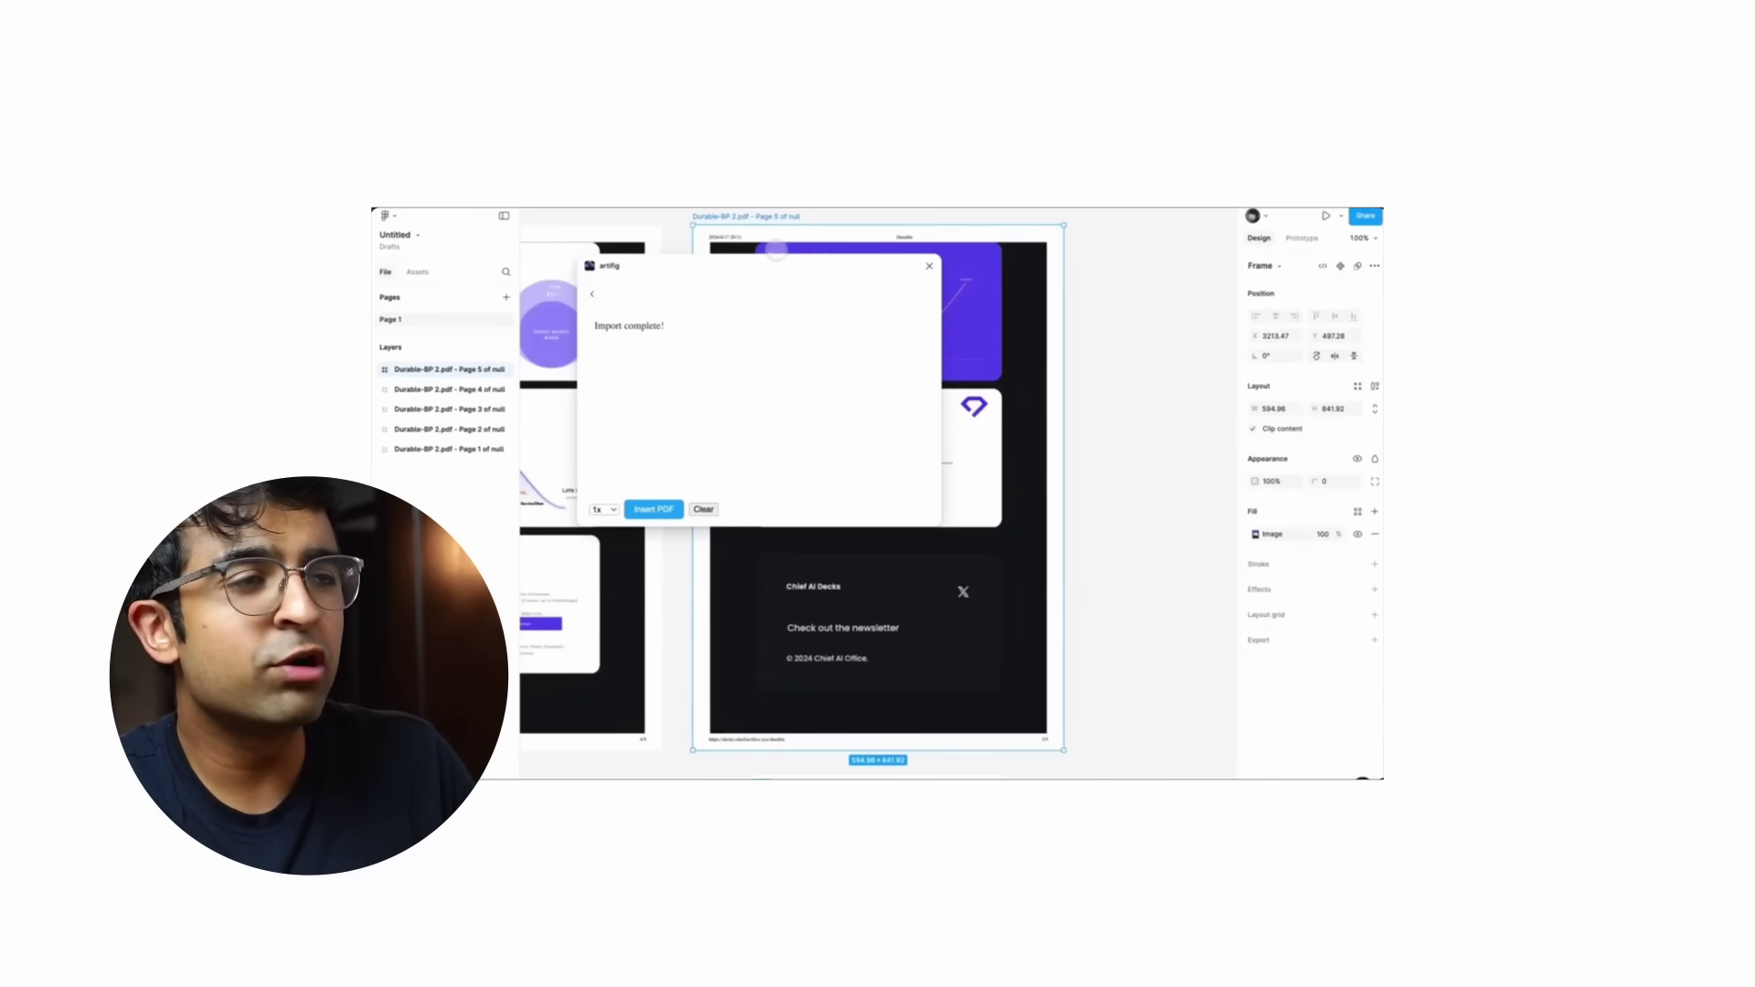
drag(776, 267, 1164, 636)
scroll(847, 441, down, 5)
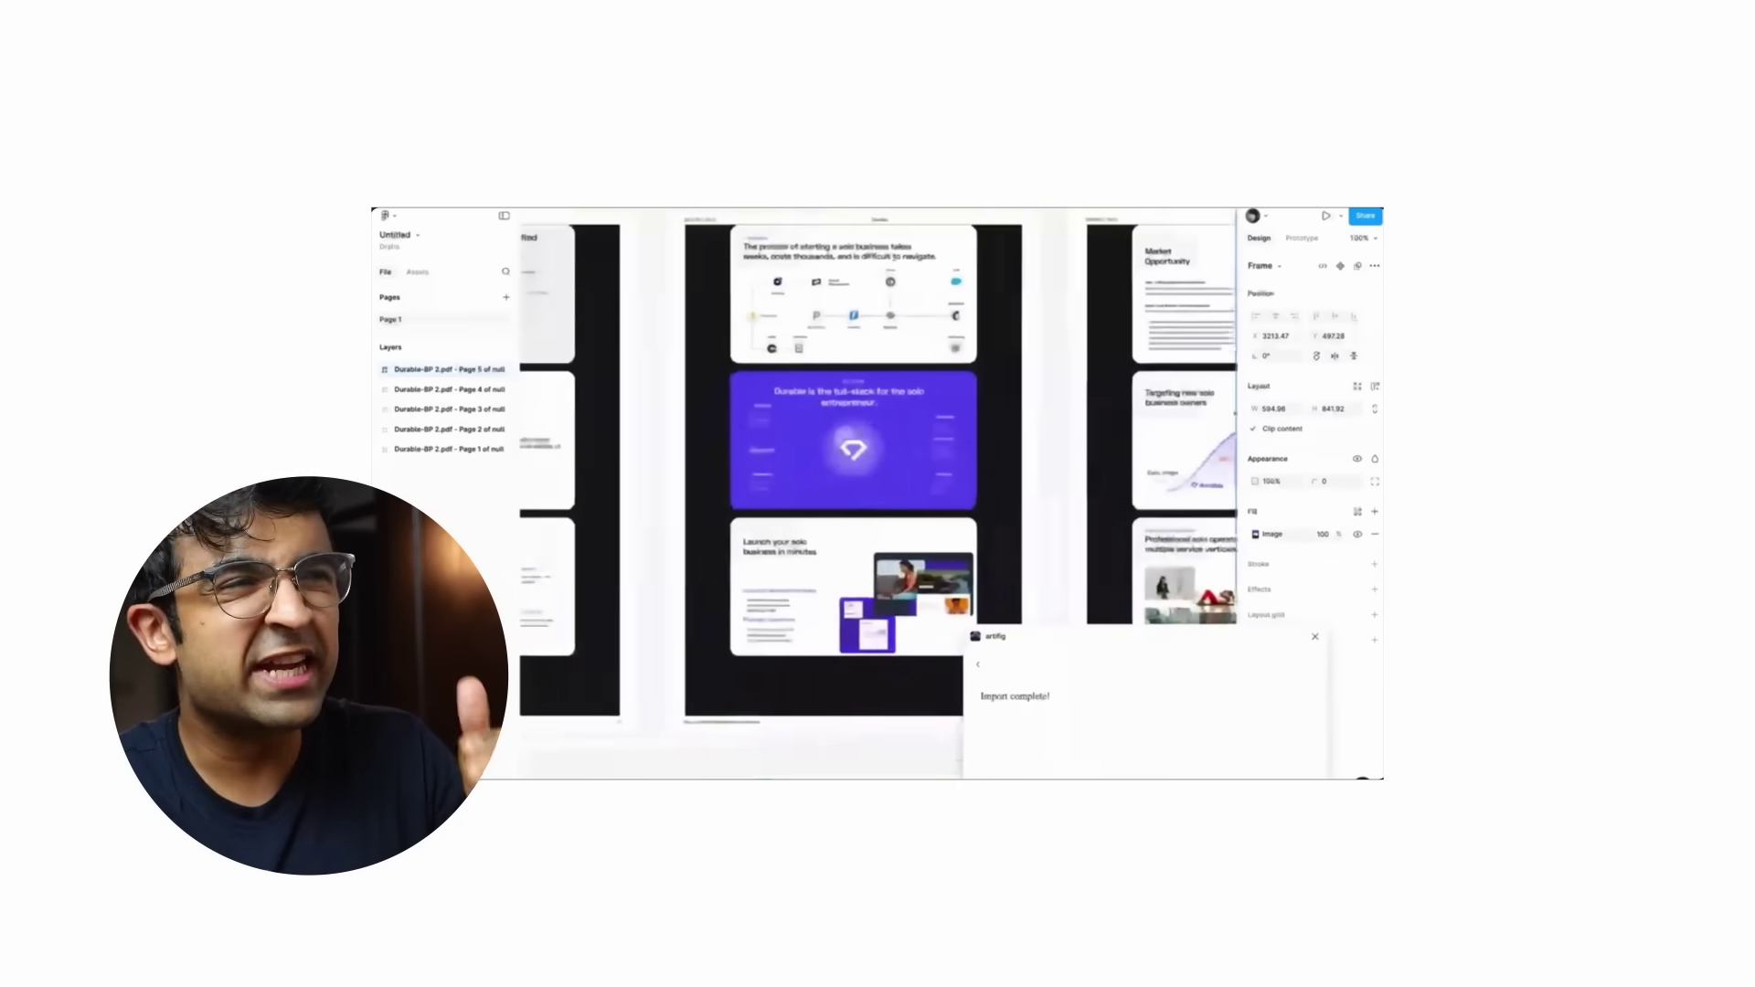
scroll(839, 412, down, 5)
key(Escape)
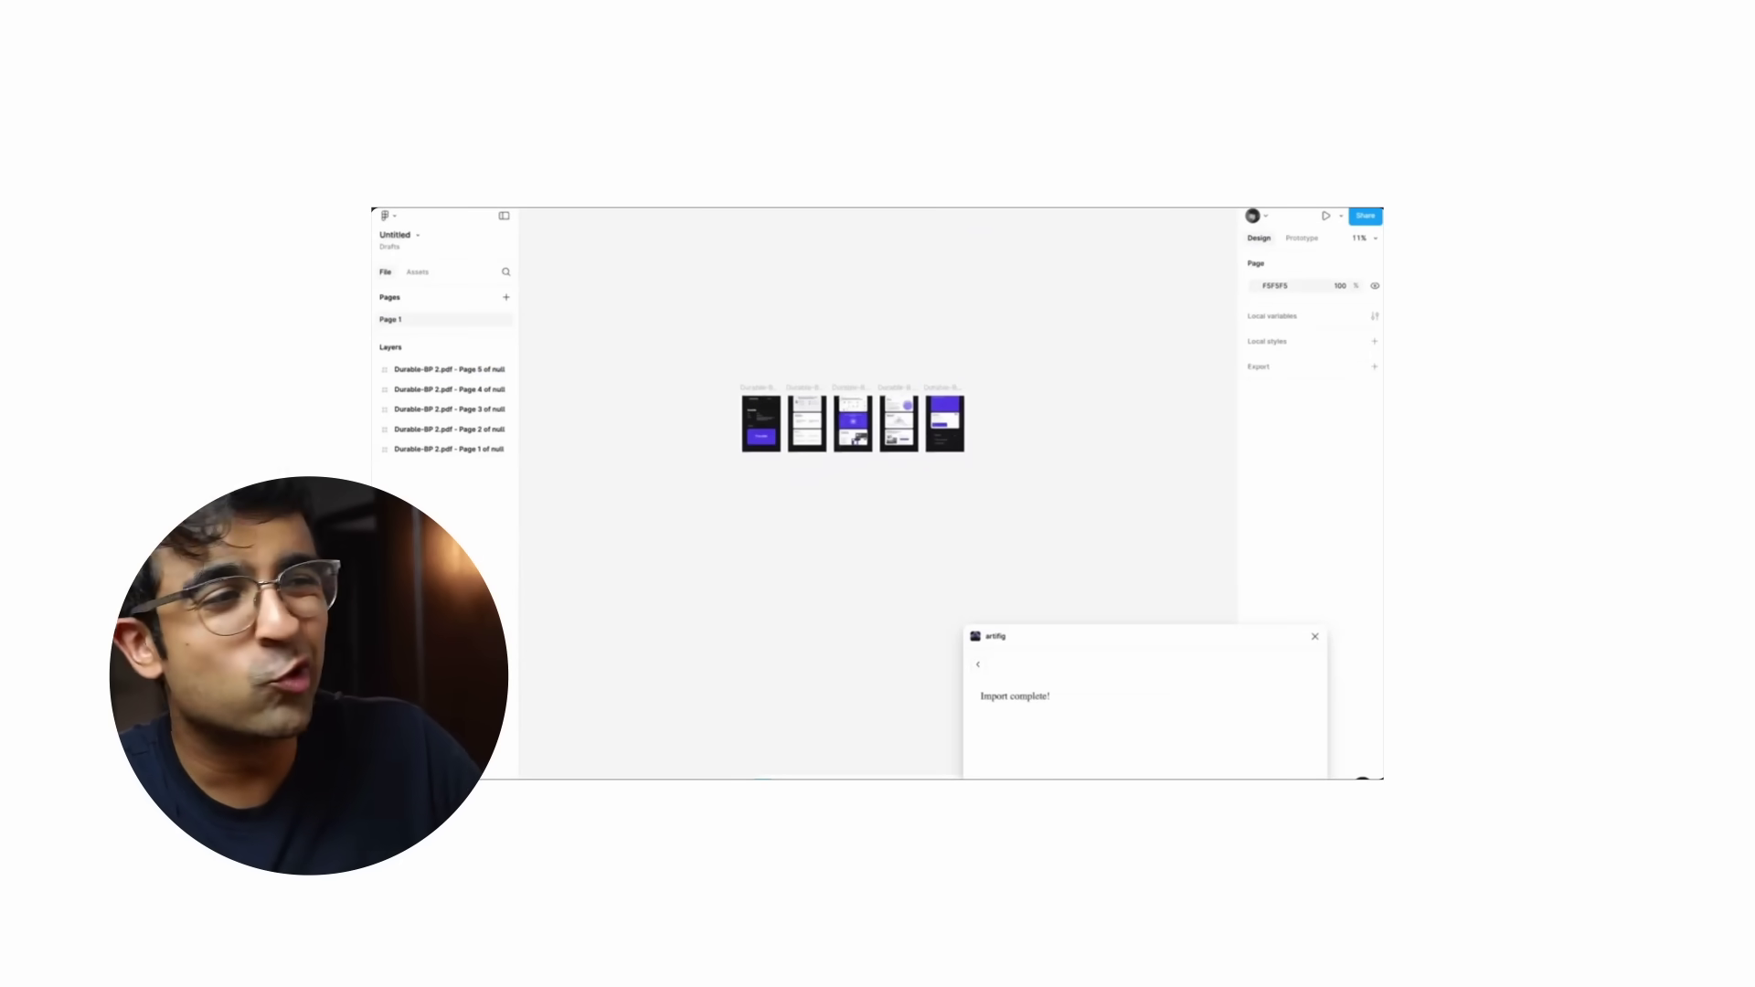
drag(1142, 636, 808, 285)
Return Artifig to its main prompt view and select the Page 1 PDF frame.
click(701, 317)
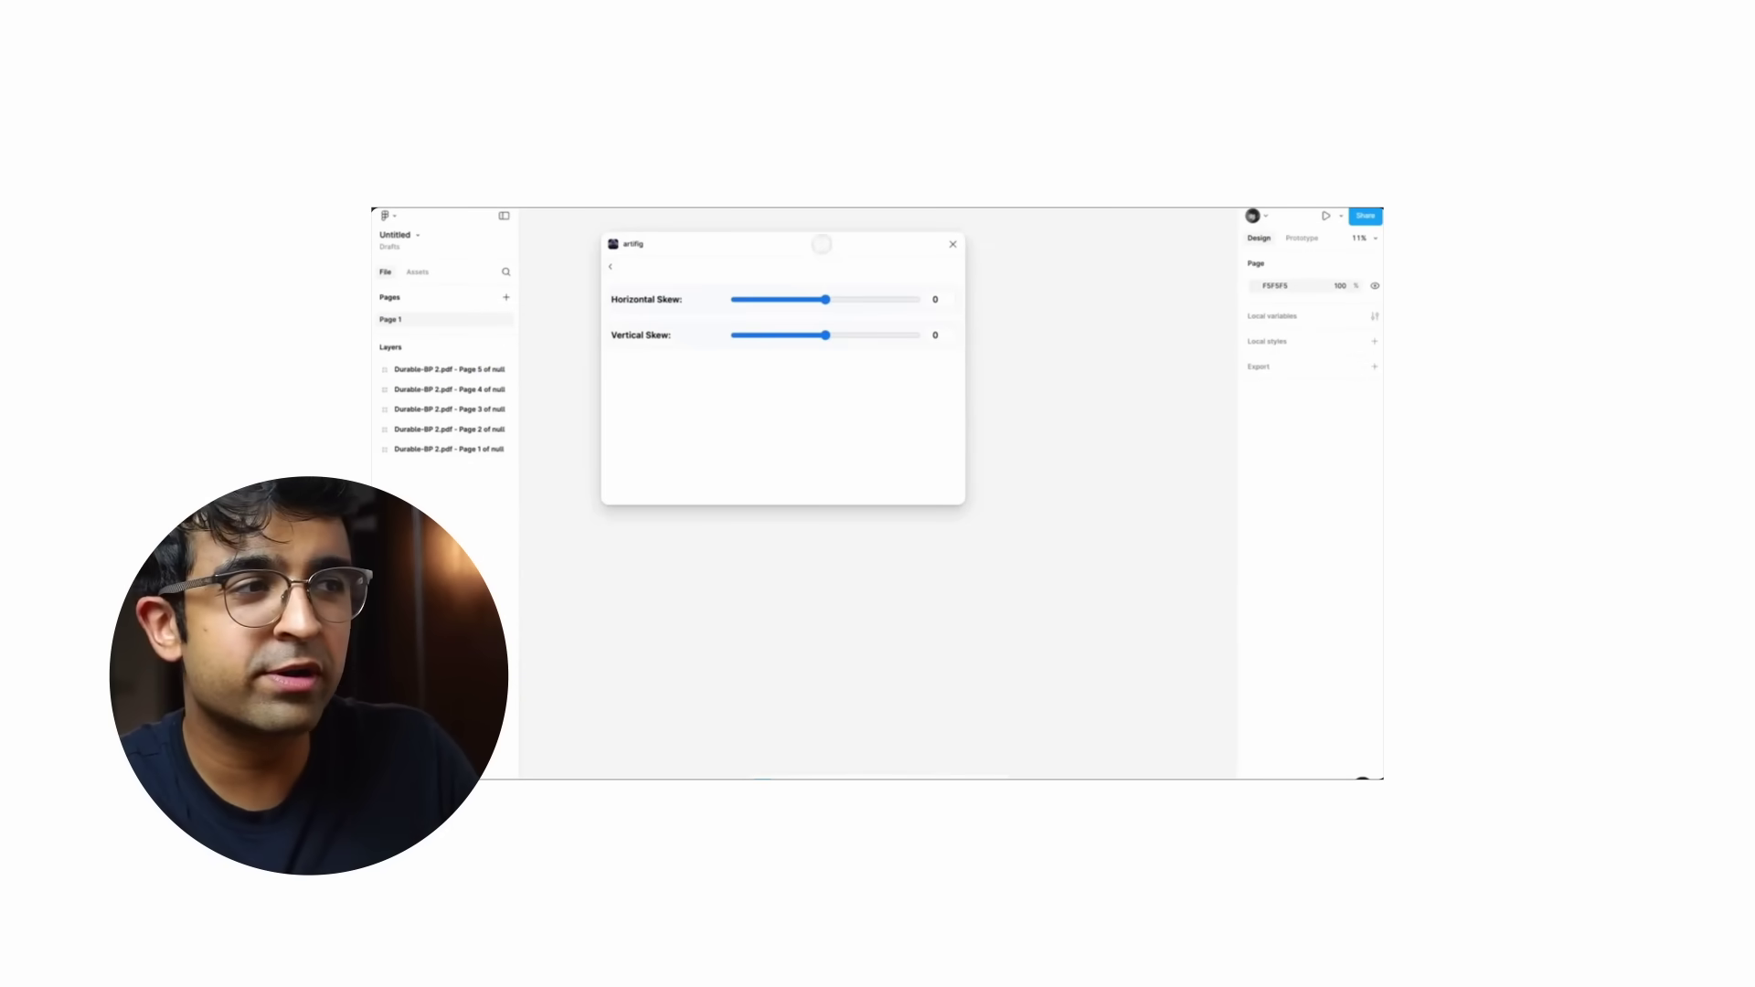
drag(822, 244, 1058, 345)
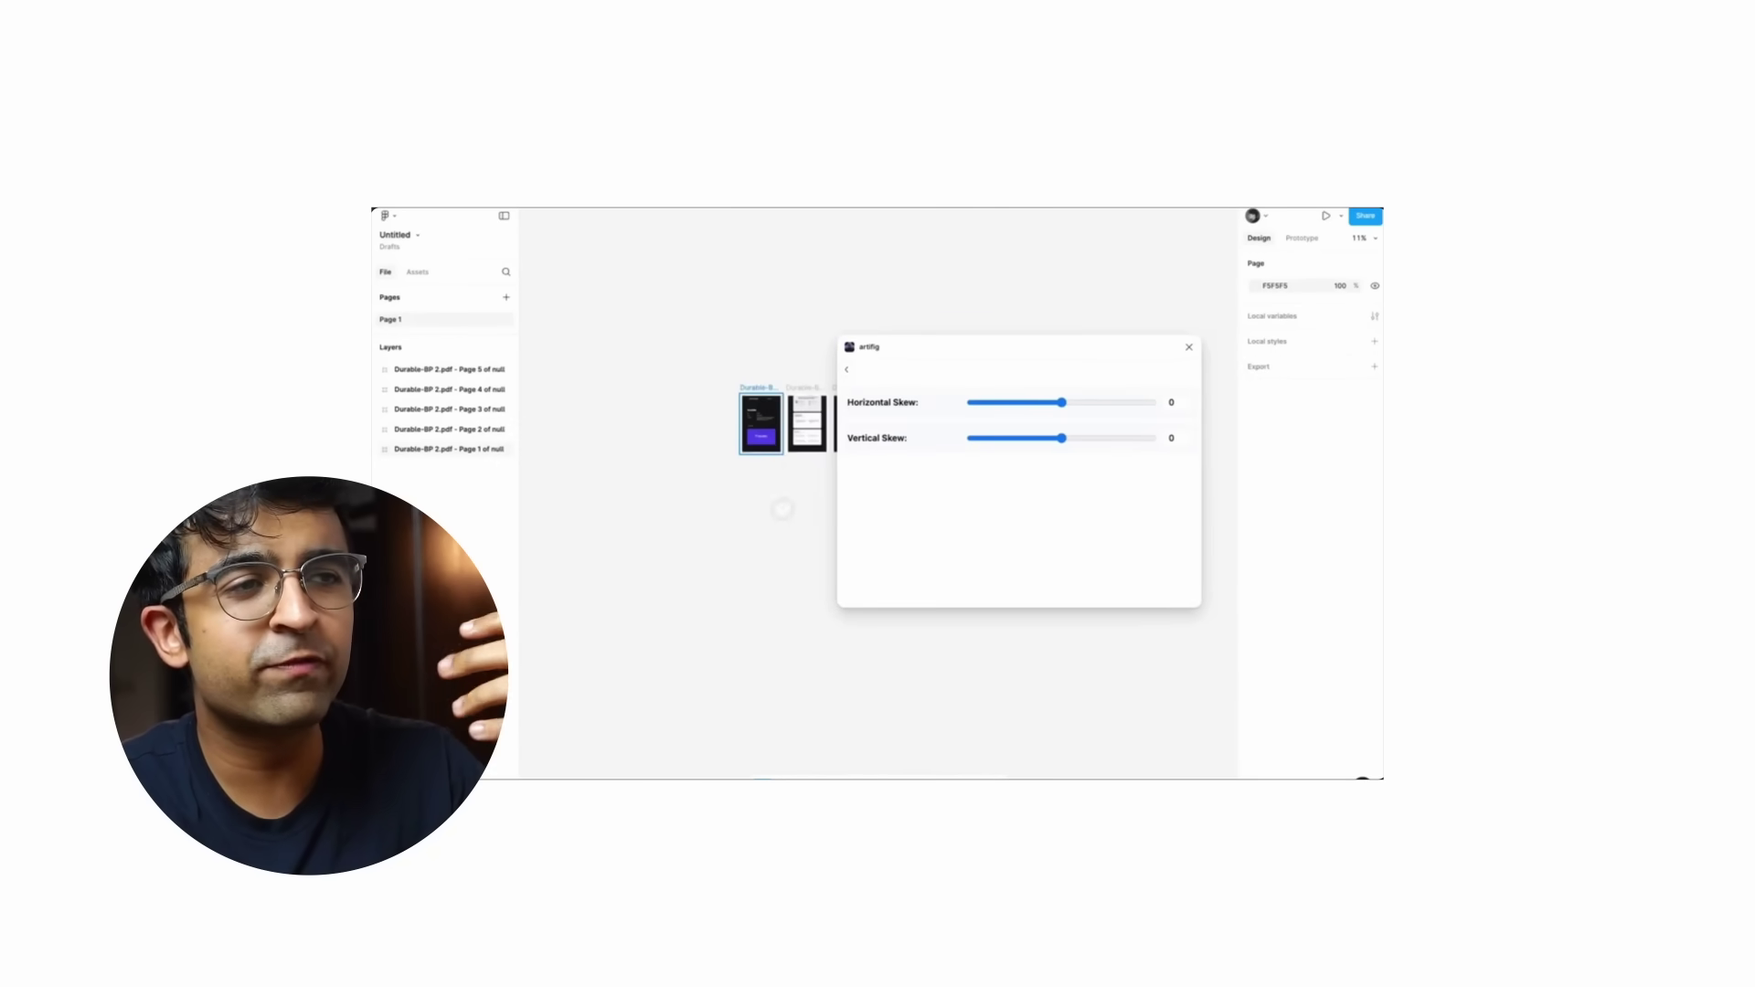
scroll(768, 430, up, 5)
click(681, 313)
click(703, 330)
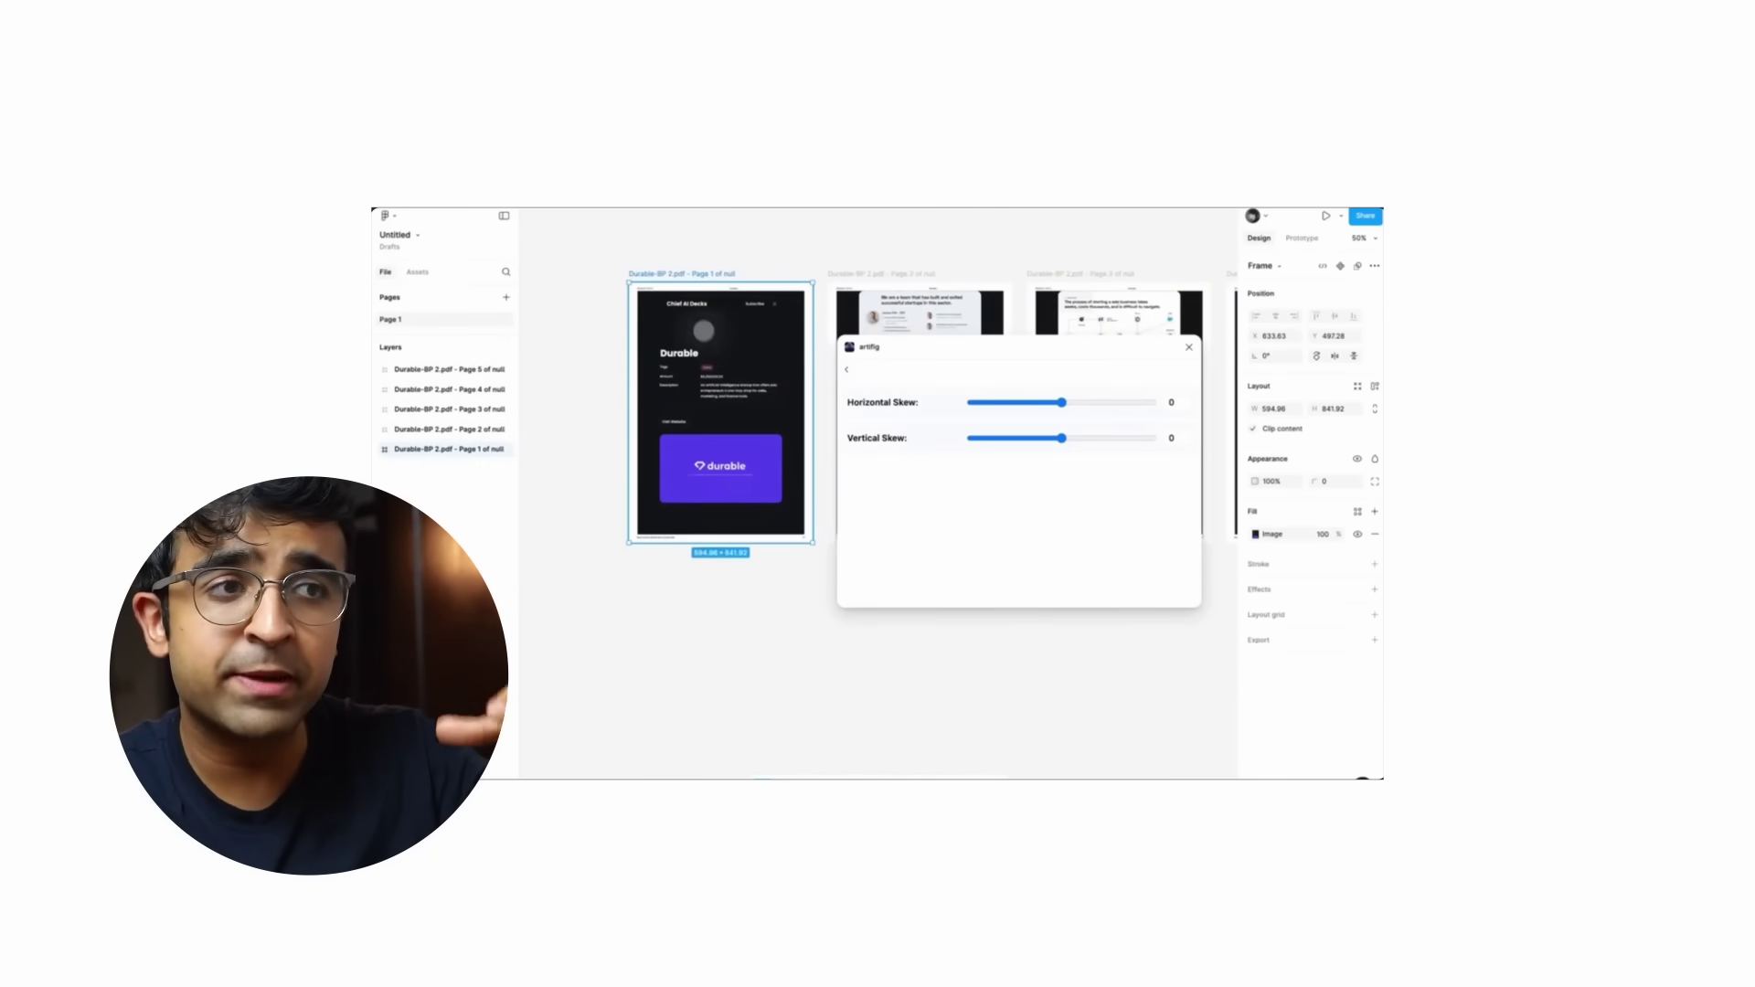
scroll(713, 457, down, 3)
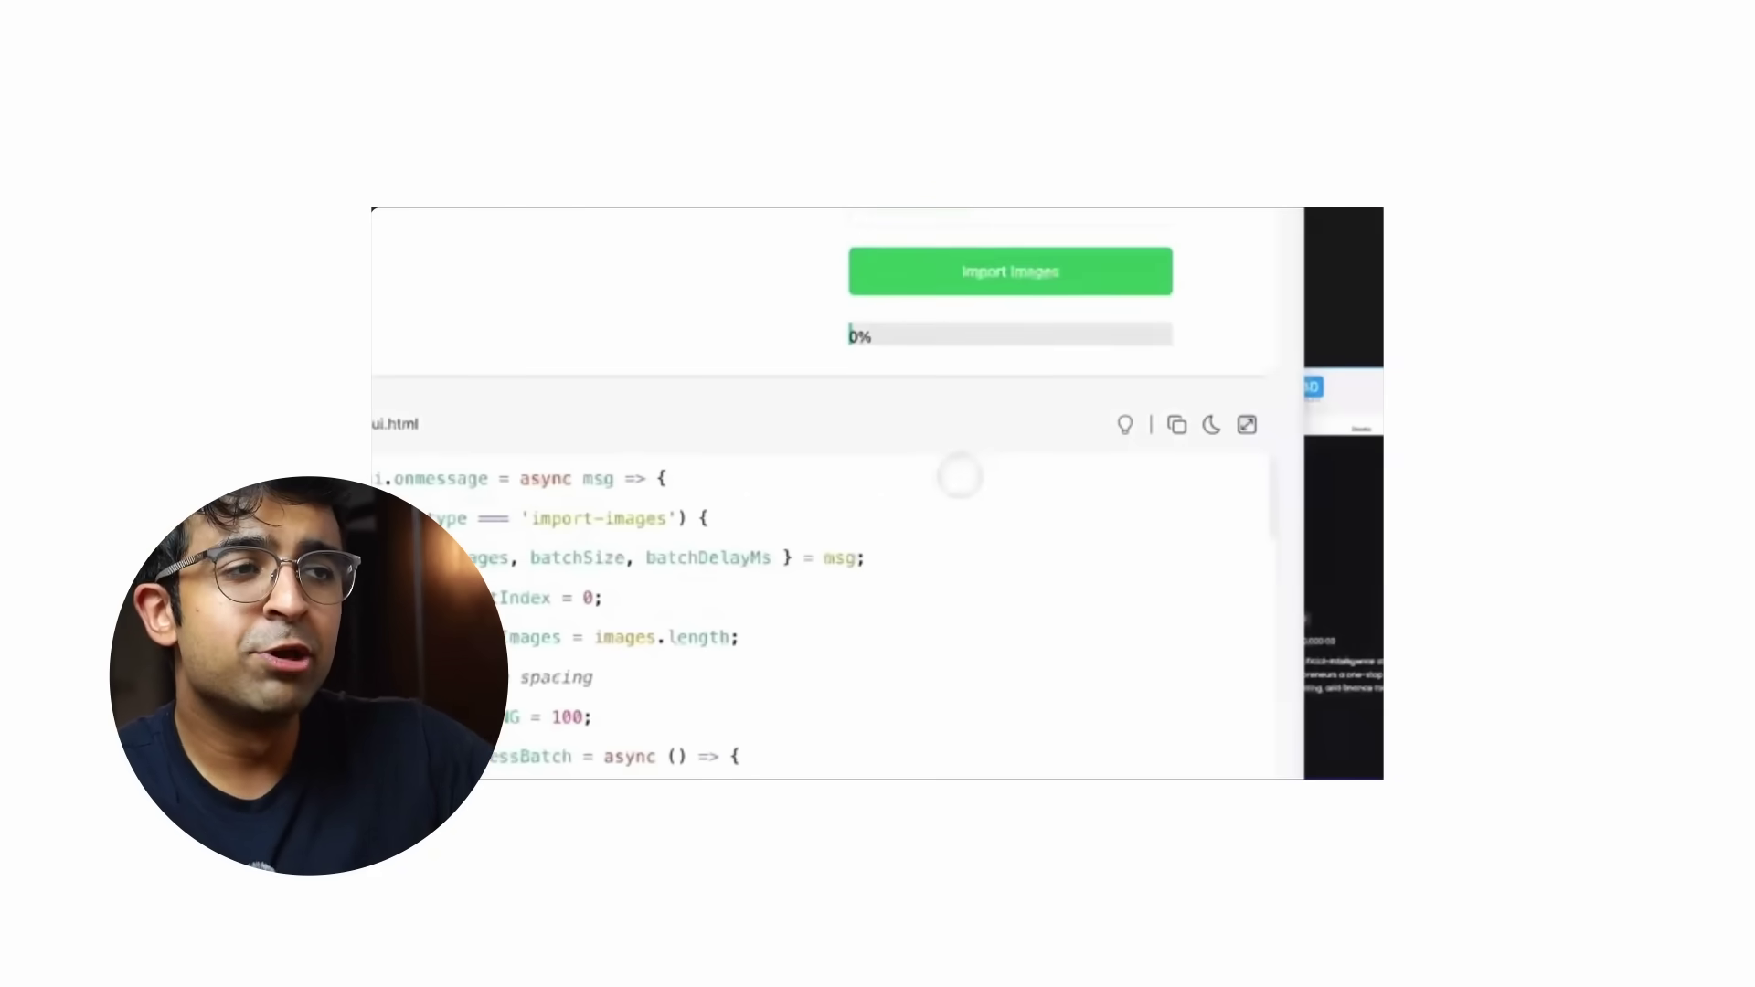
scroll(674, 361, up, 10)
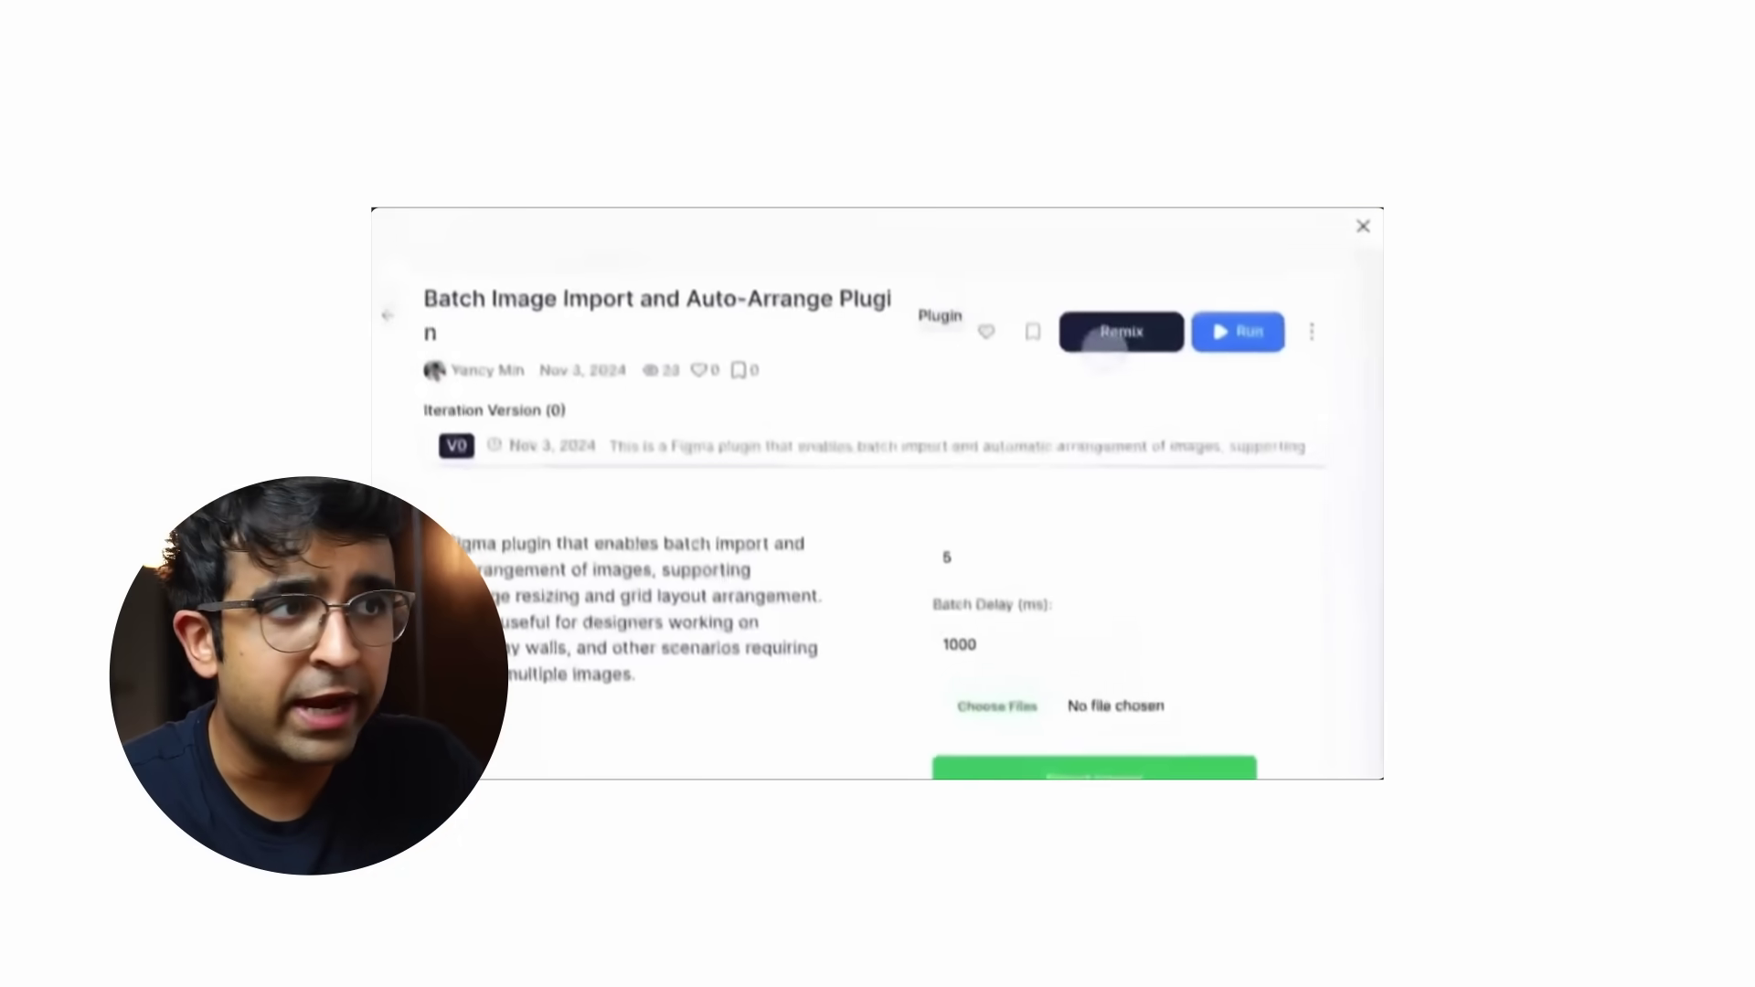
Remix the Batch Image Import plugin, pick Durable-BP 2.pdf, and insert its five pages onto the canvas.
click(1127, 356)
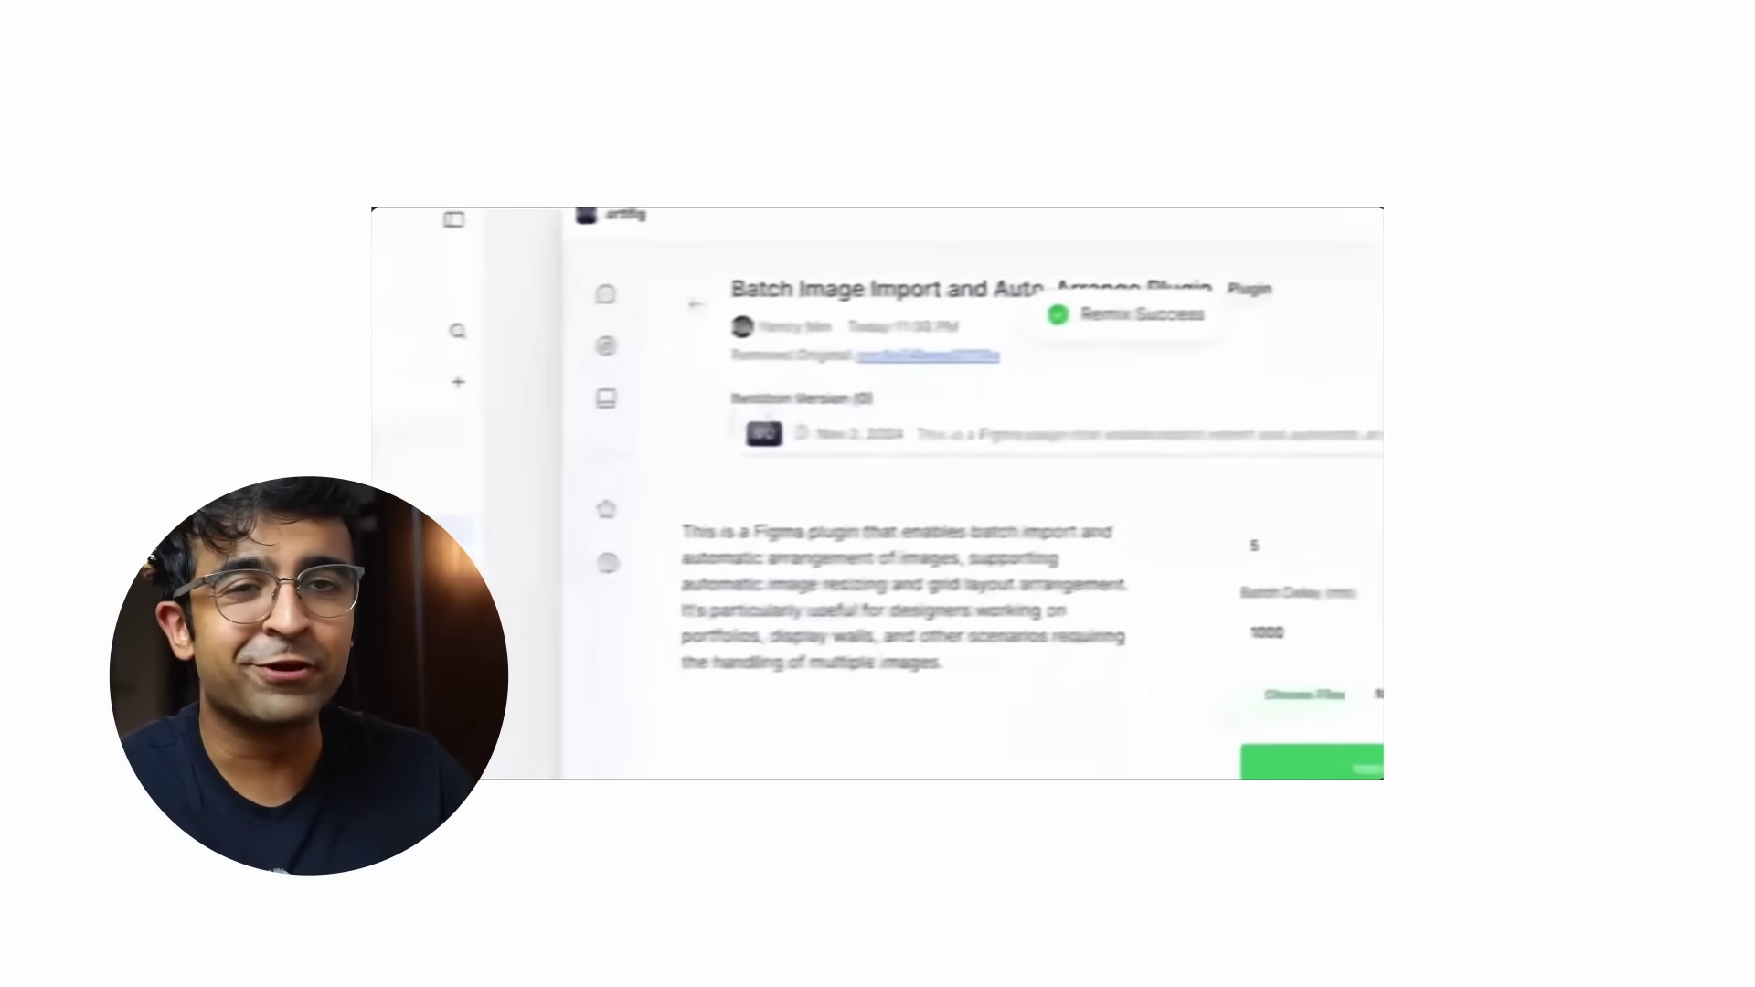
click(647, 340)
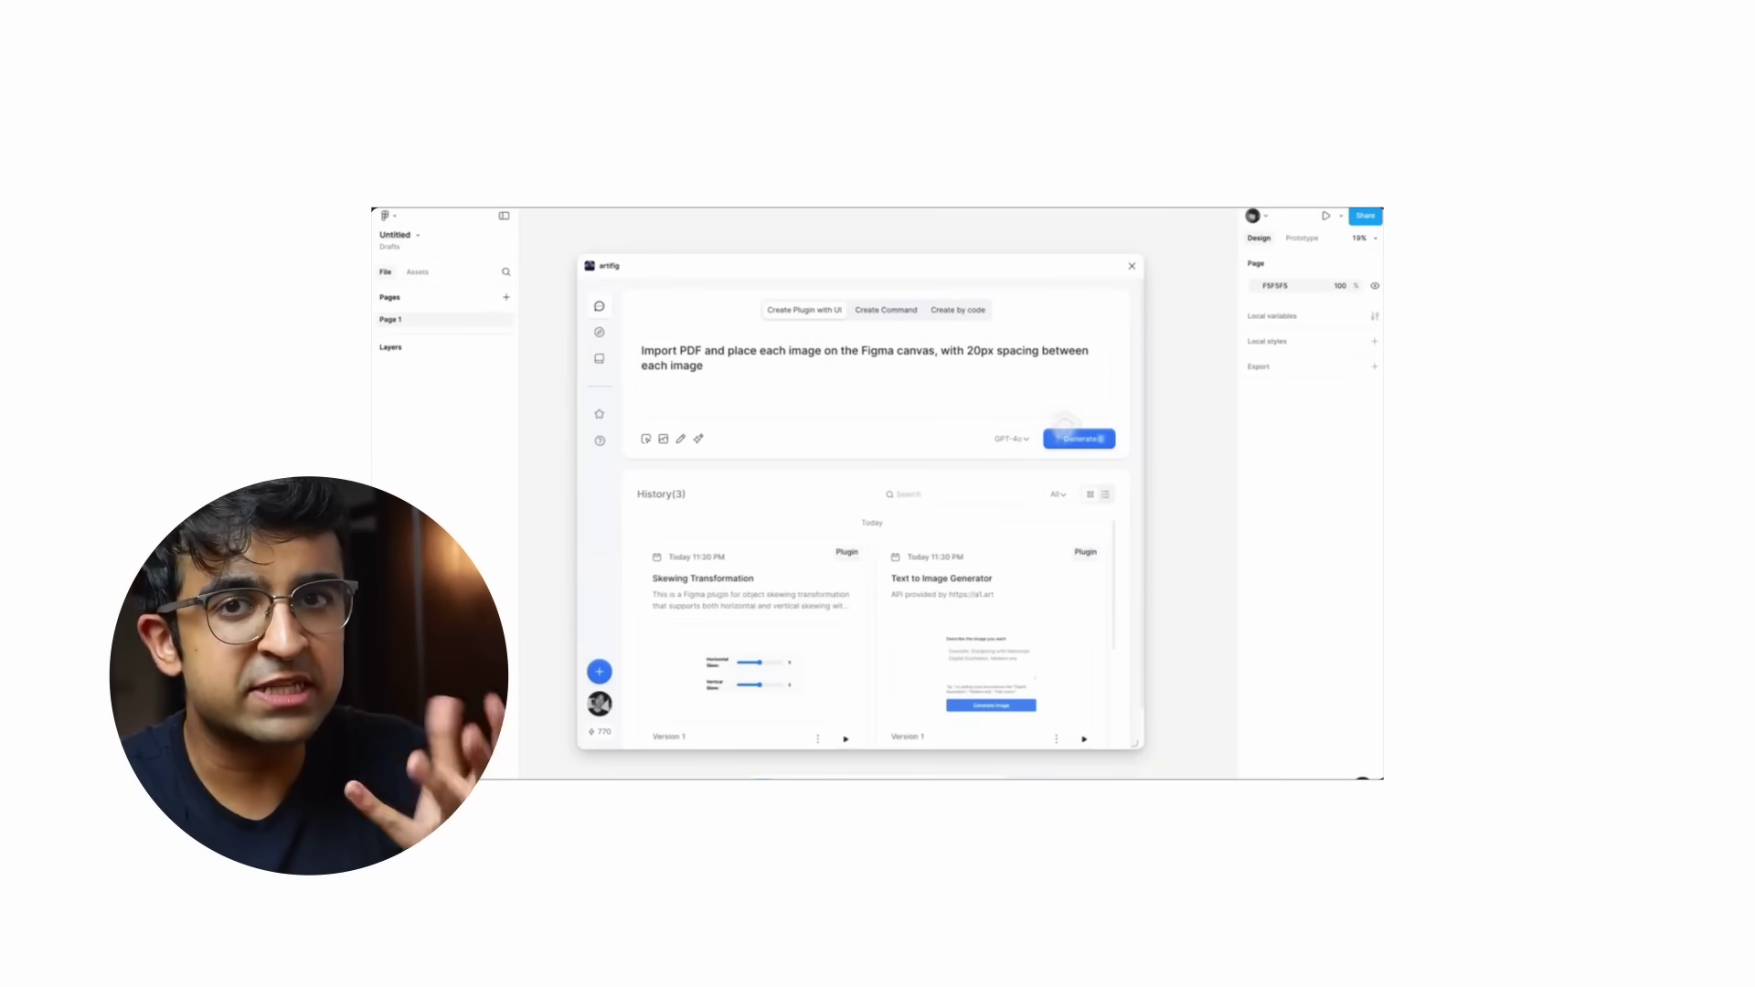
click(1065, 431)
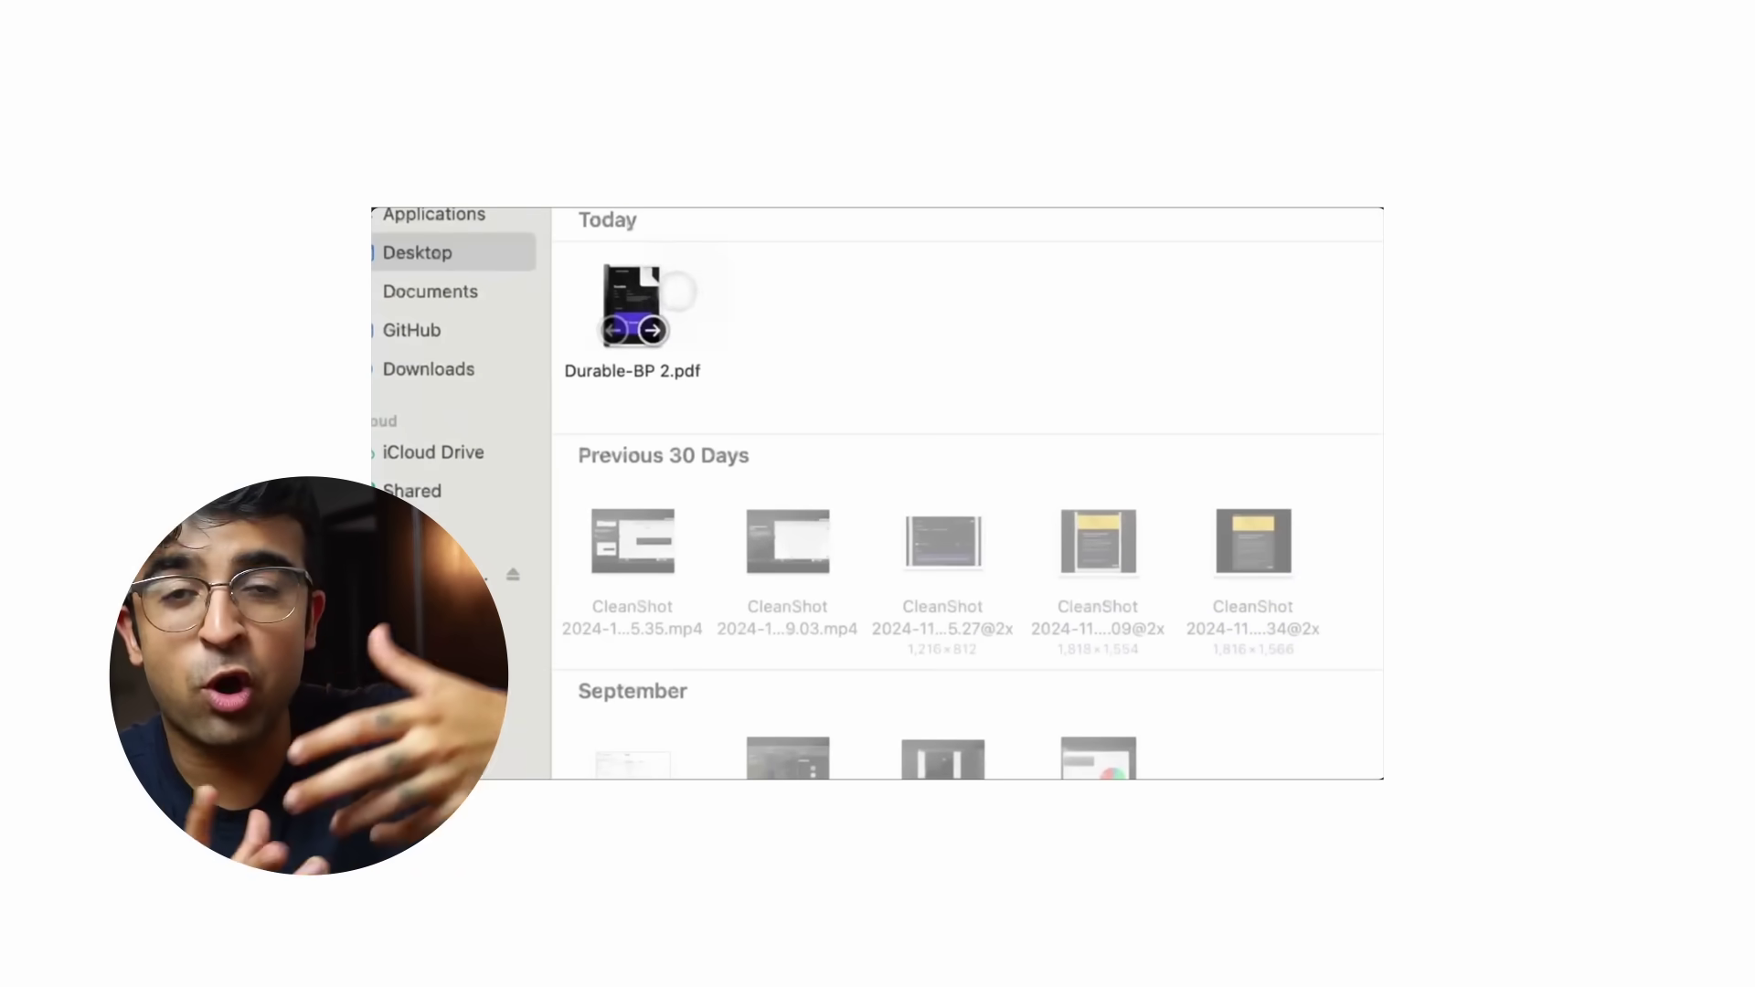
double_click(629, 306)
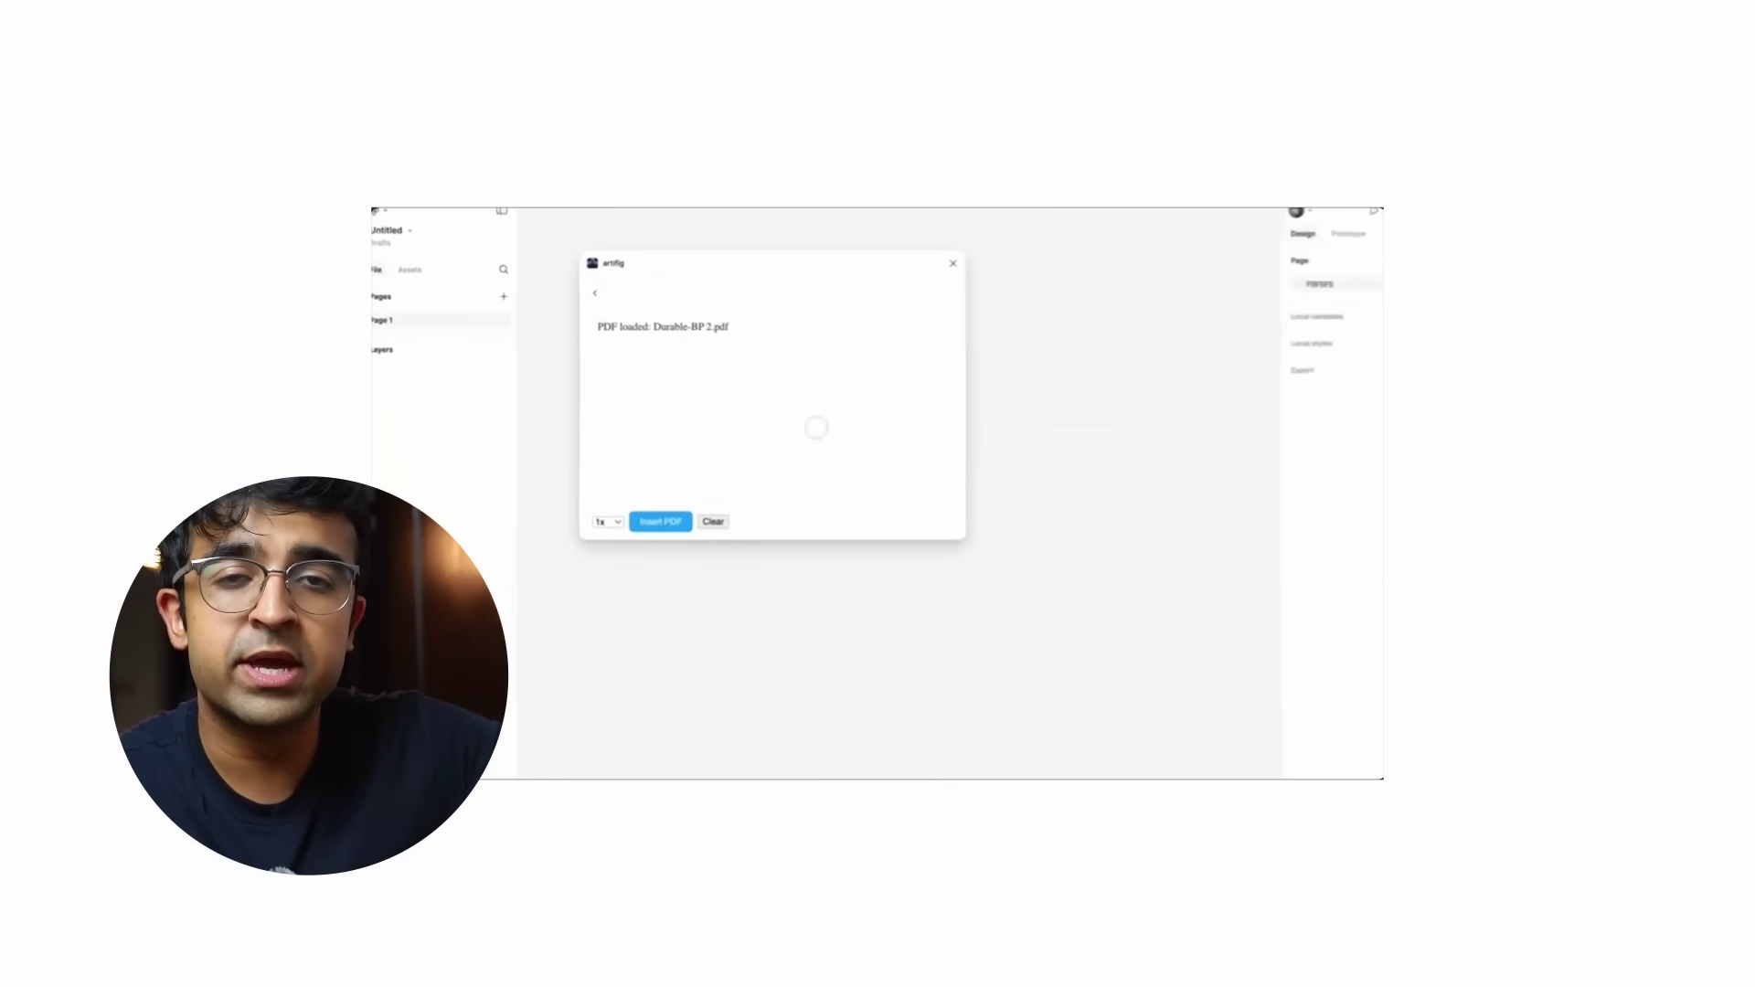
click(660, 521)
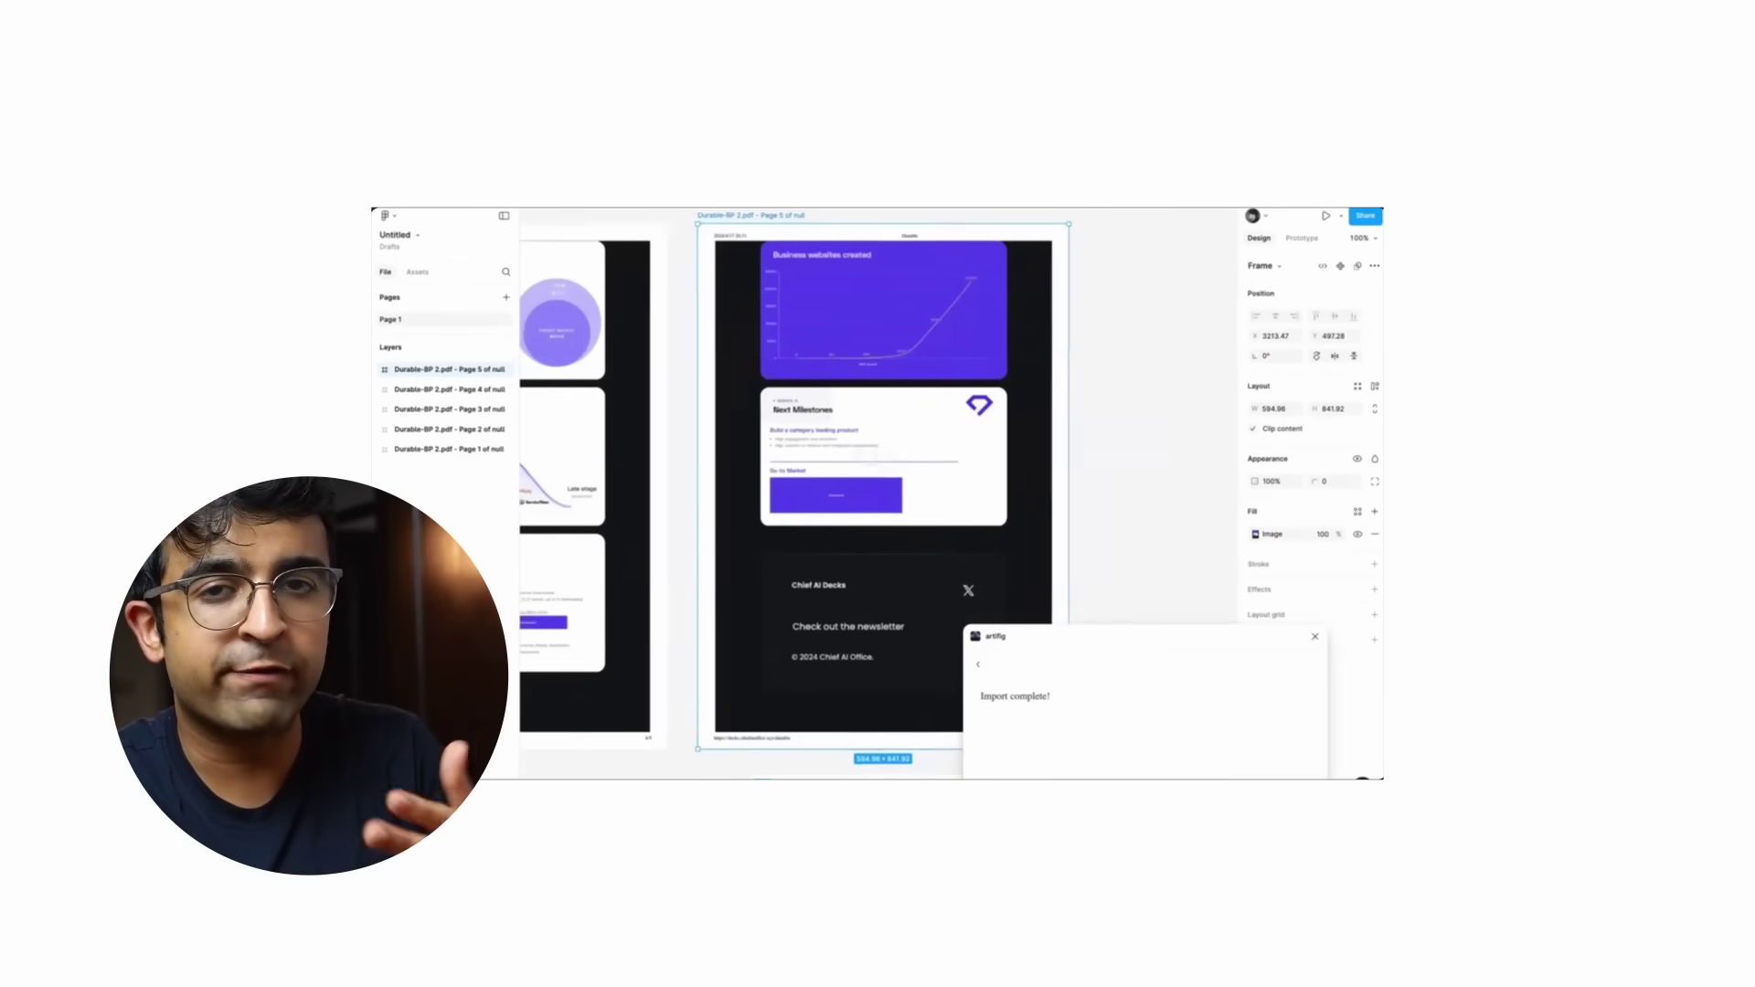
scroll(877, 475, down, 10)
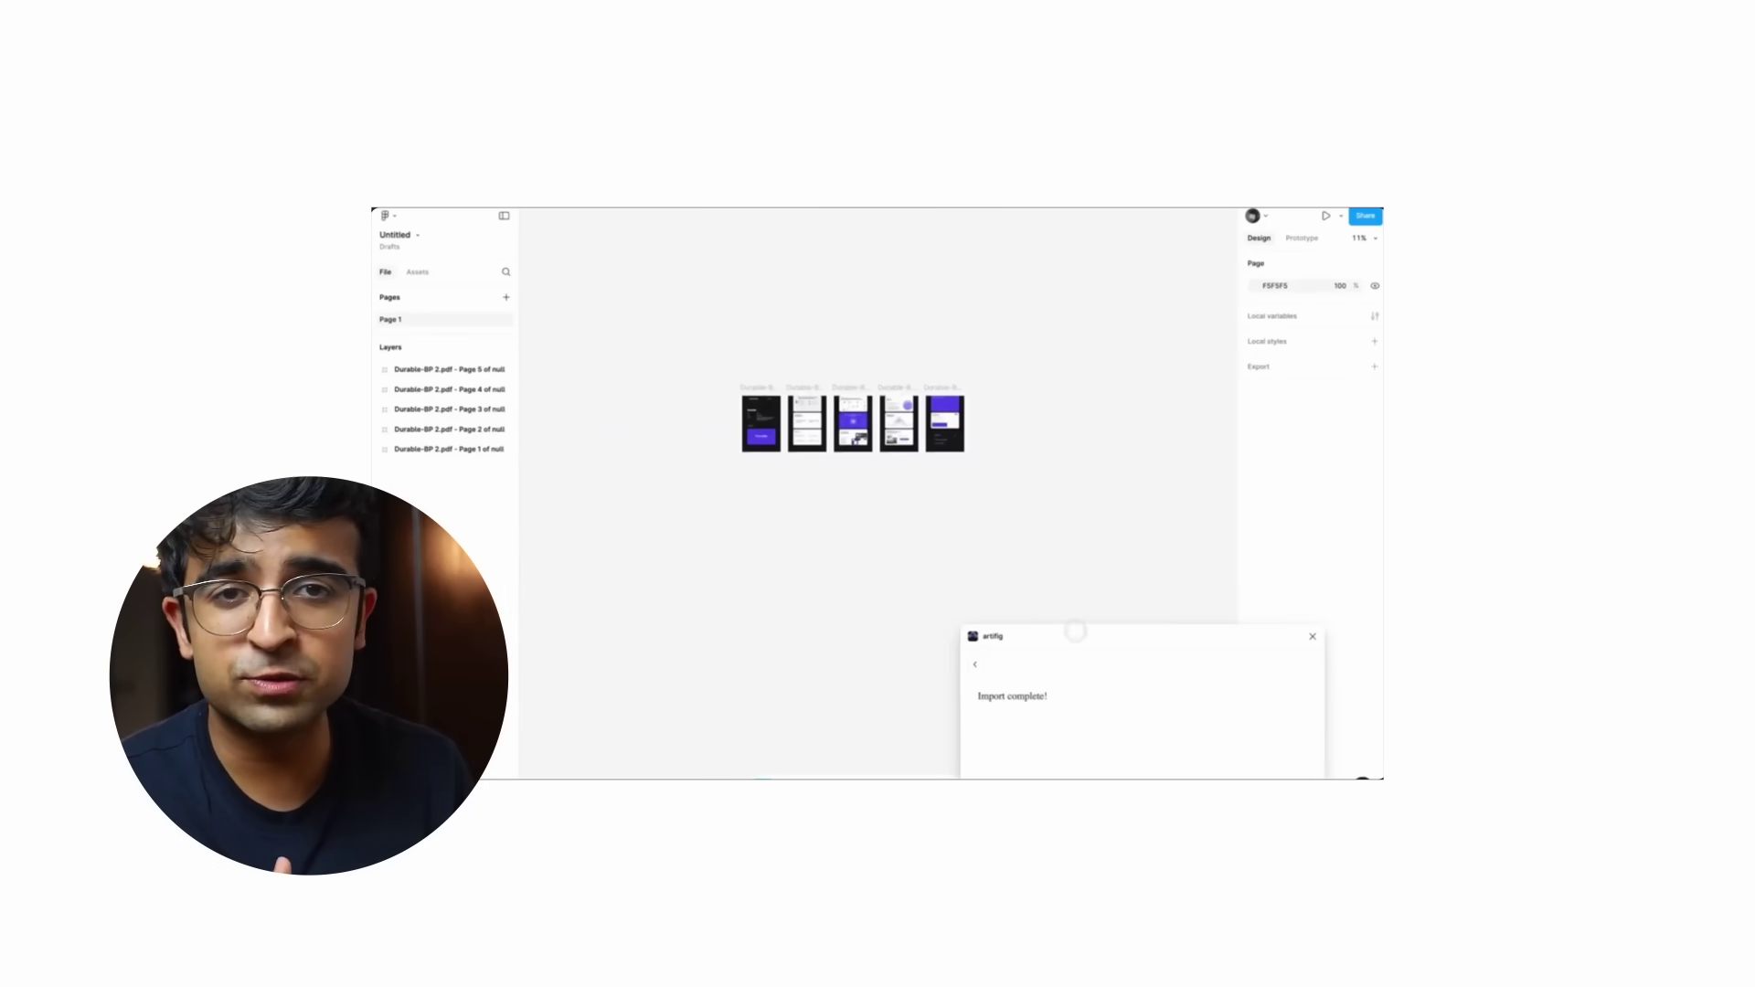
drag(1069, 631, 804, 283)
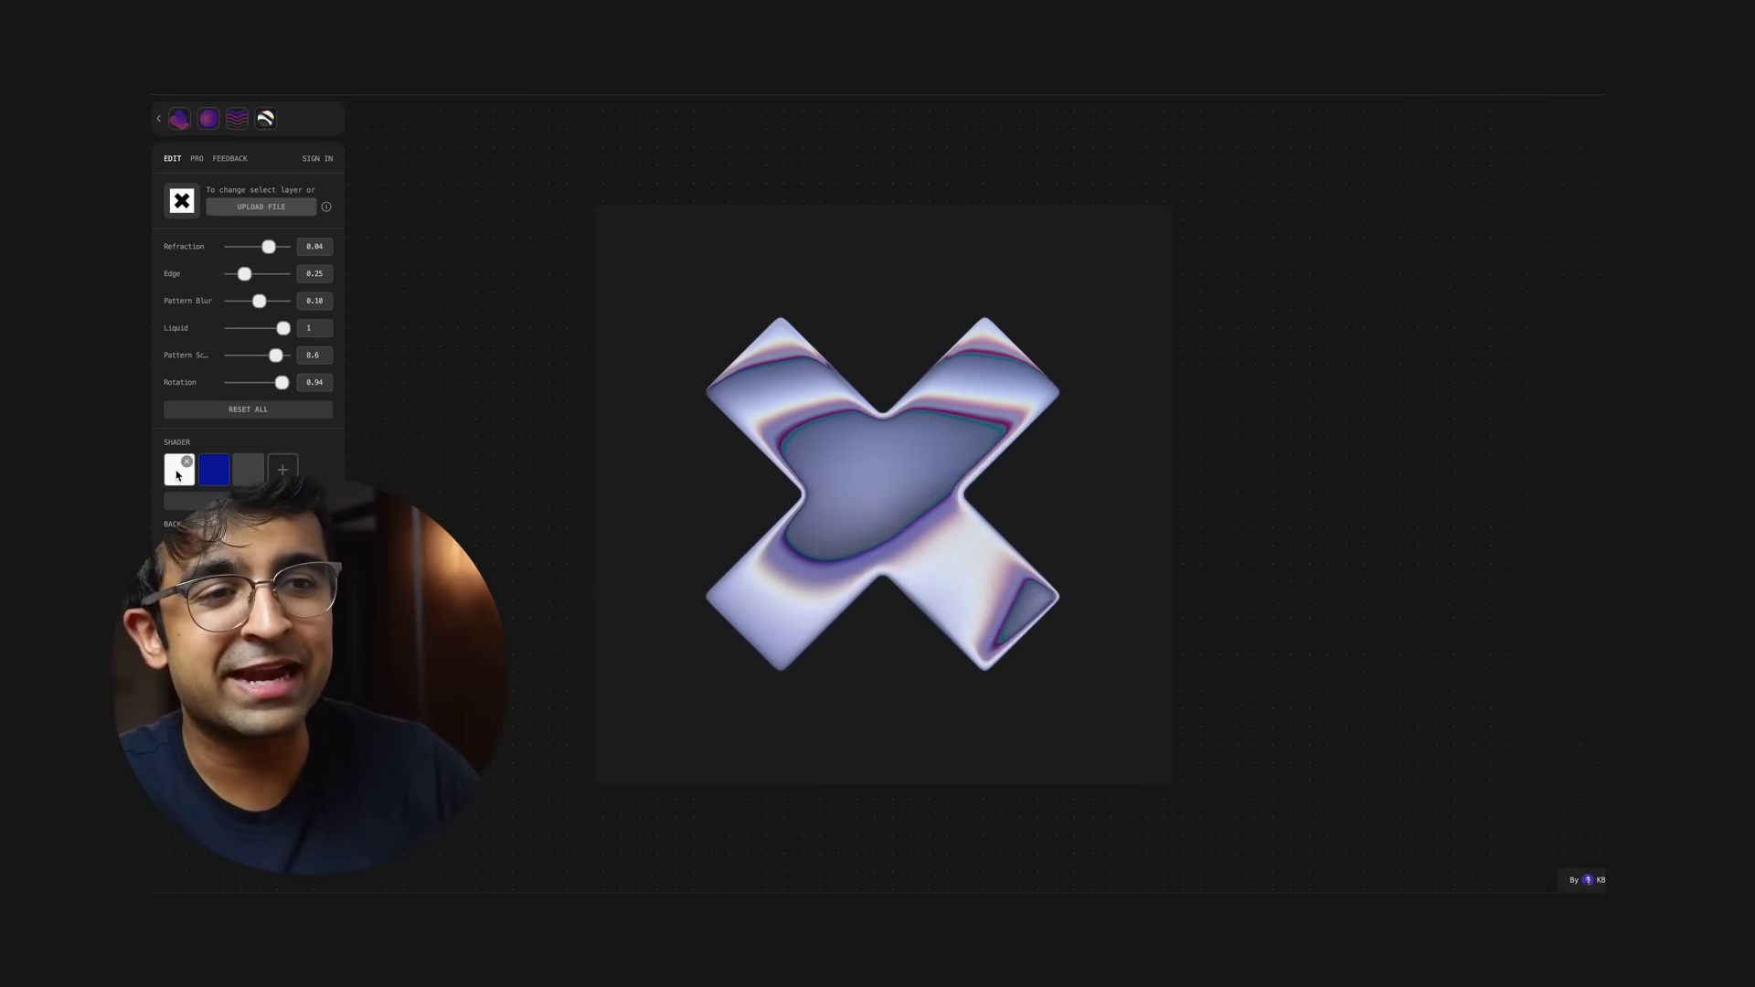
Apply the Ruri liquid glass shader to the X layer and add green to its palette.
mouse_move(177, 474)
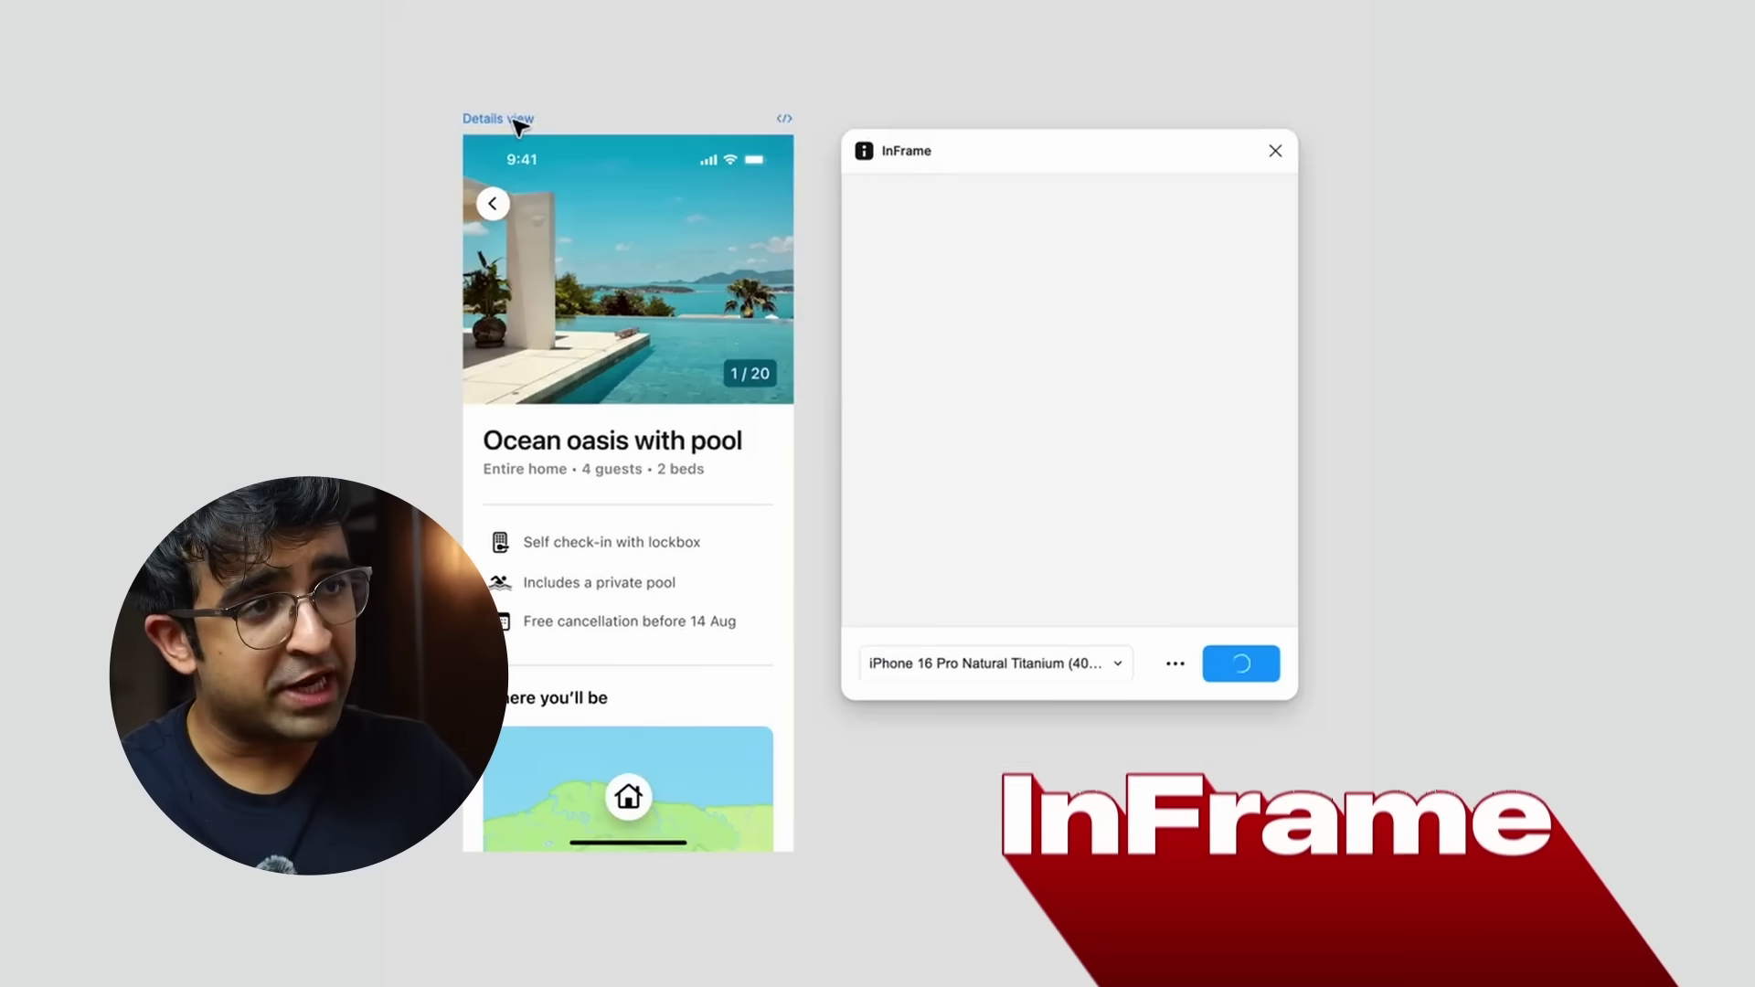
Mock up the Details view frame as an iPhone 16 Ultramarine and paste it onto the canvas.
click(516, 121)
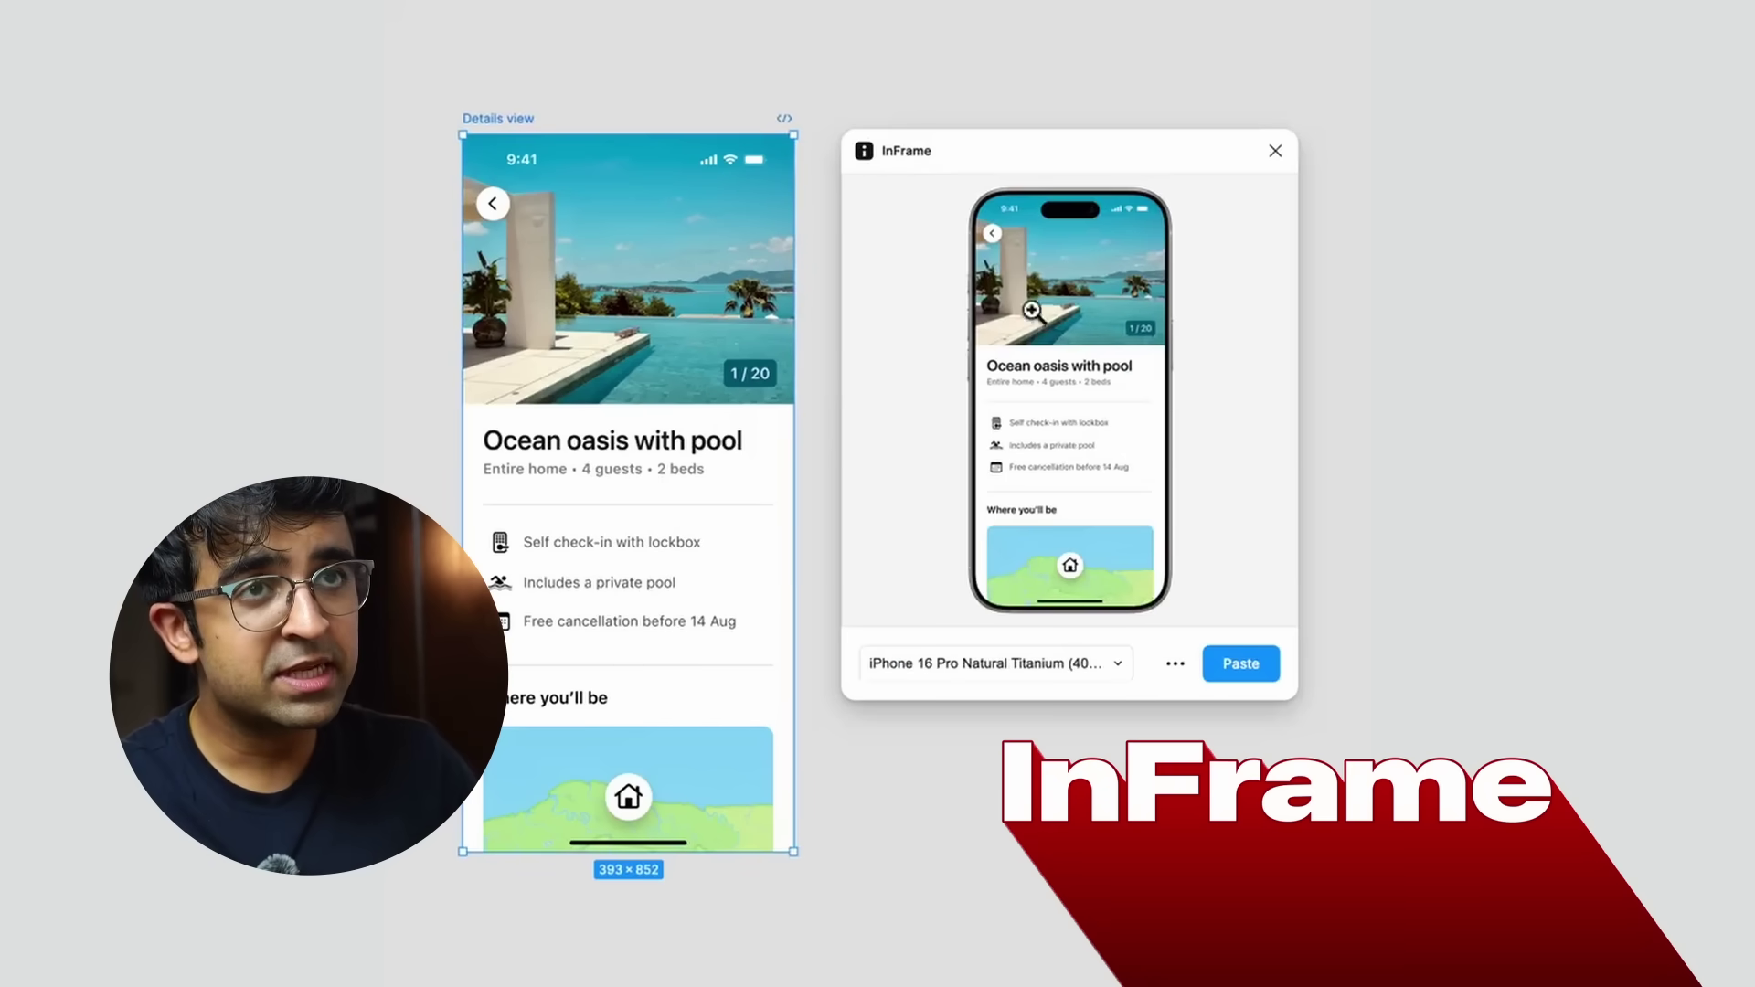
click(1108, 665)
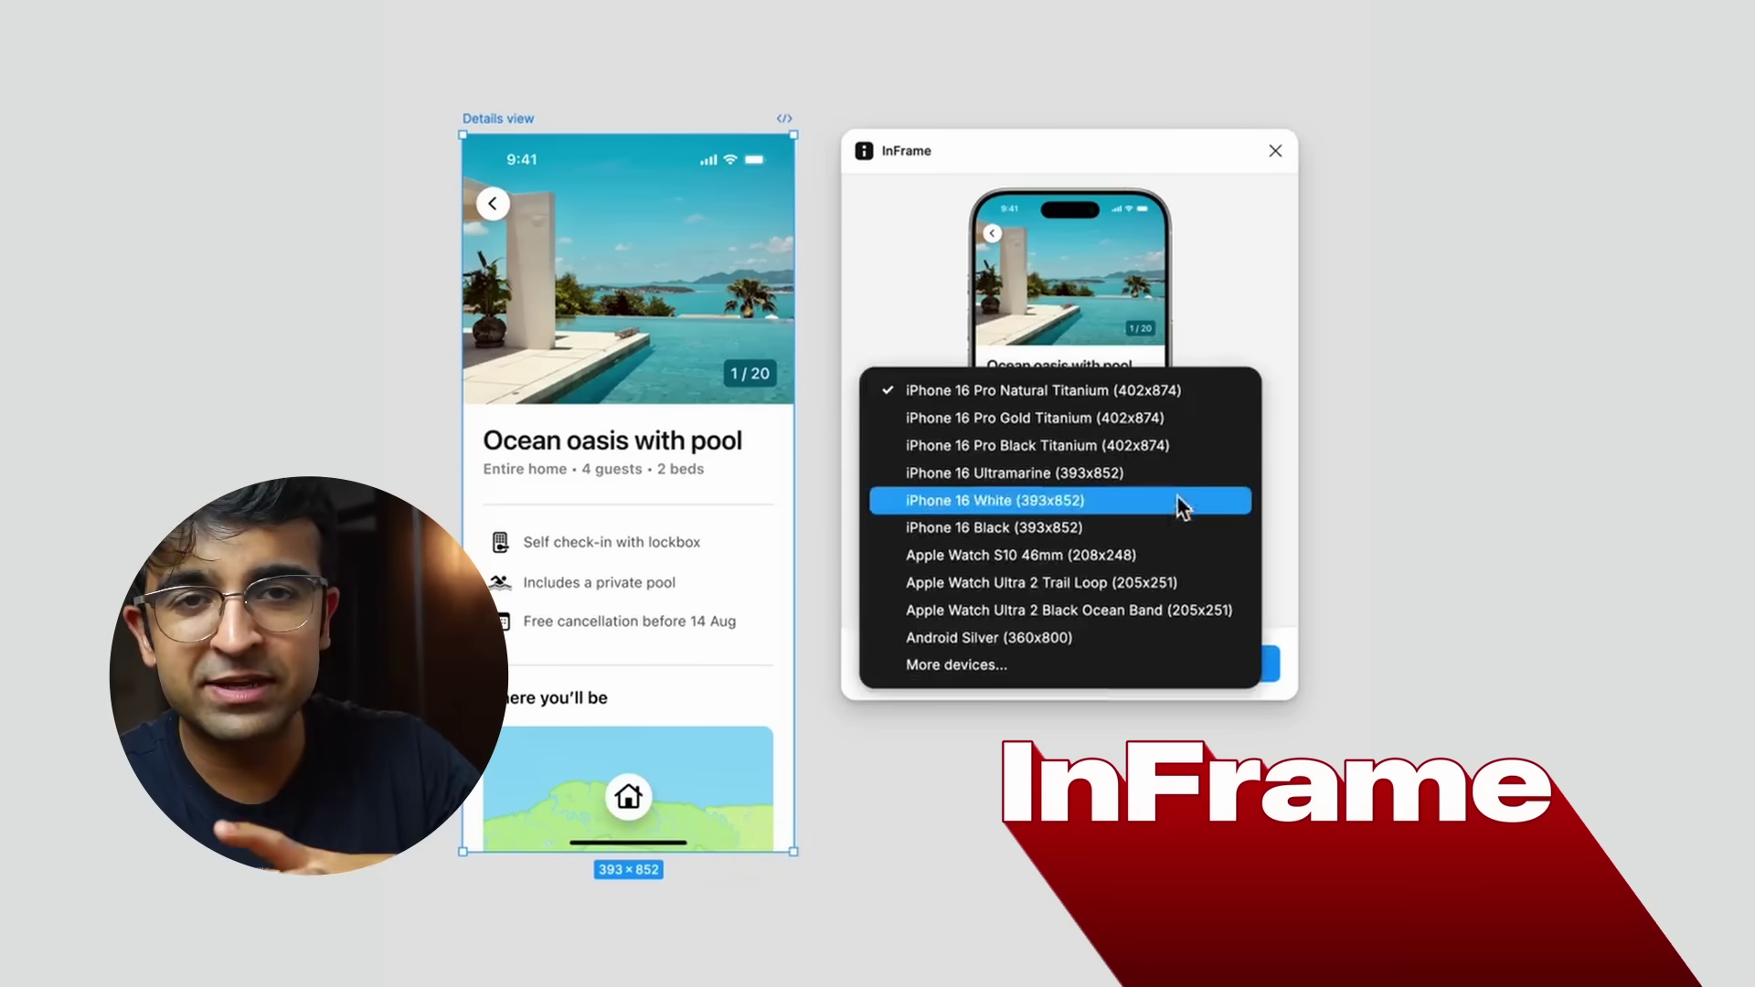
click(1188, 473)
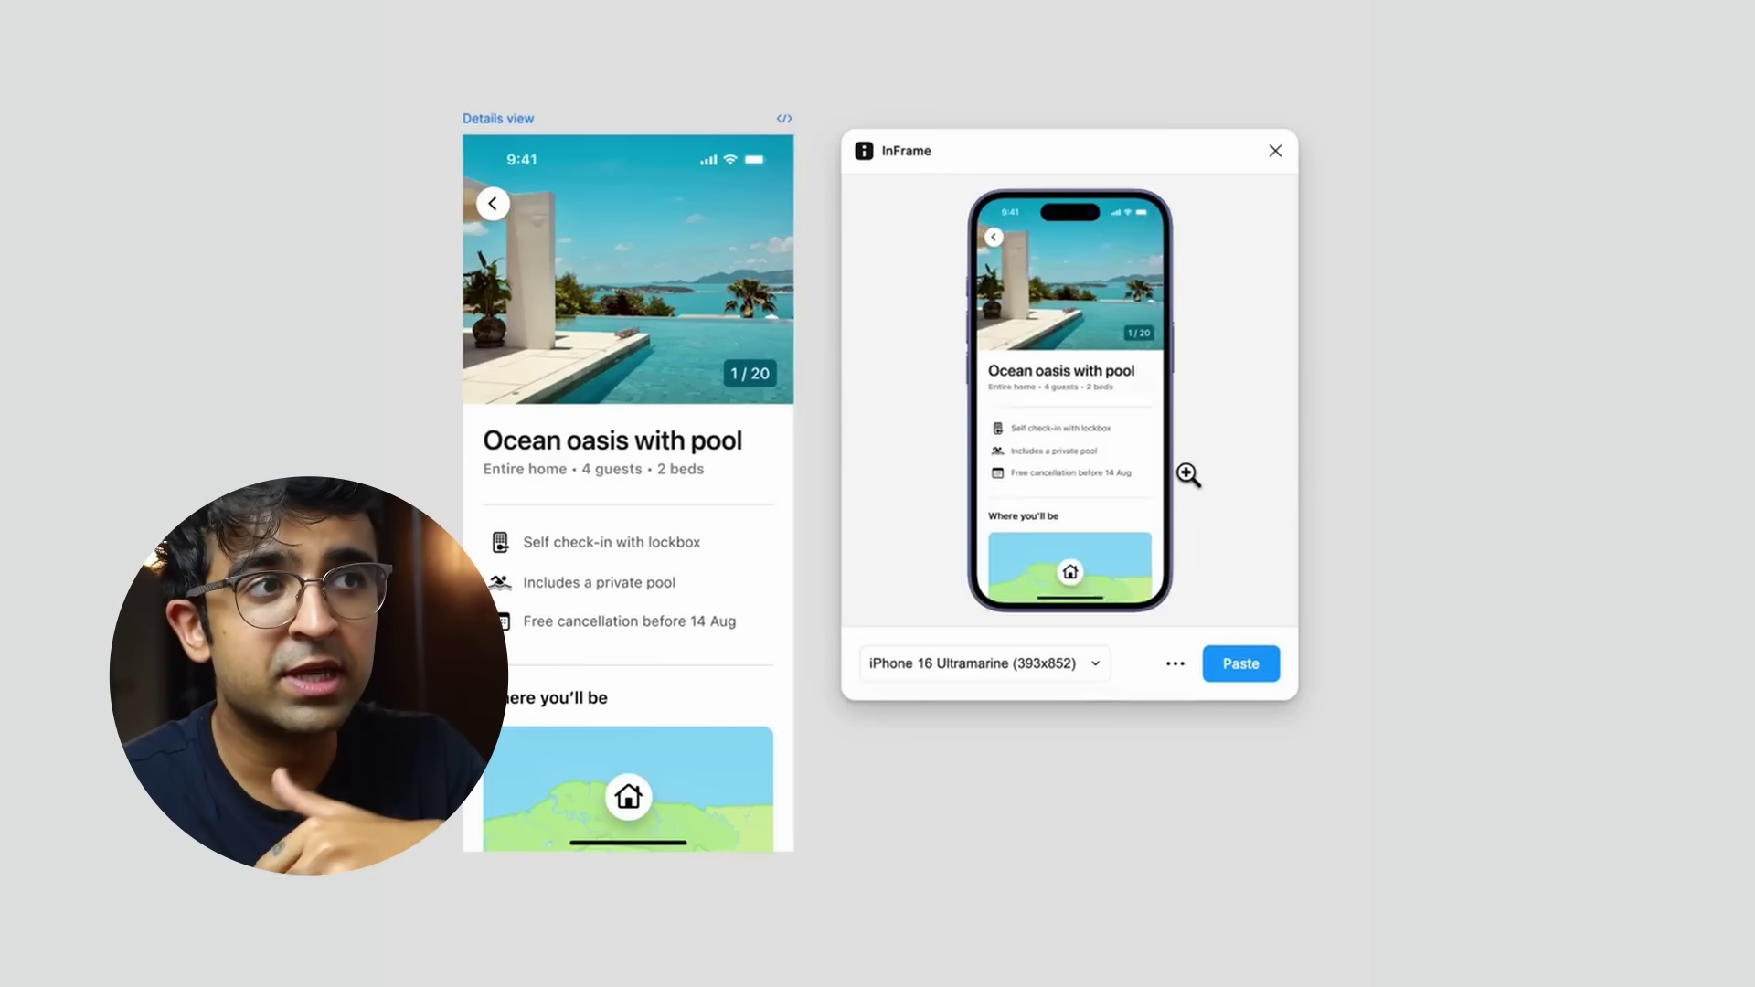
click(1241, 274)
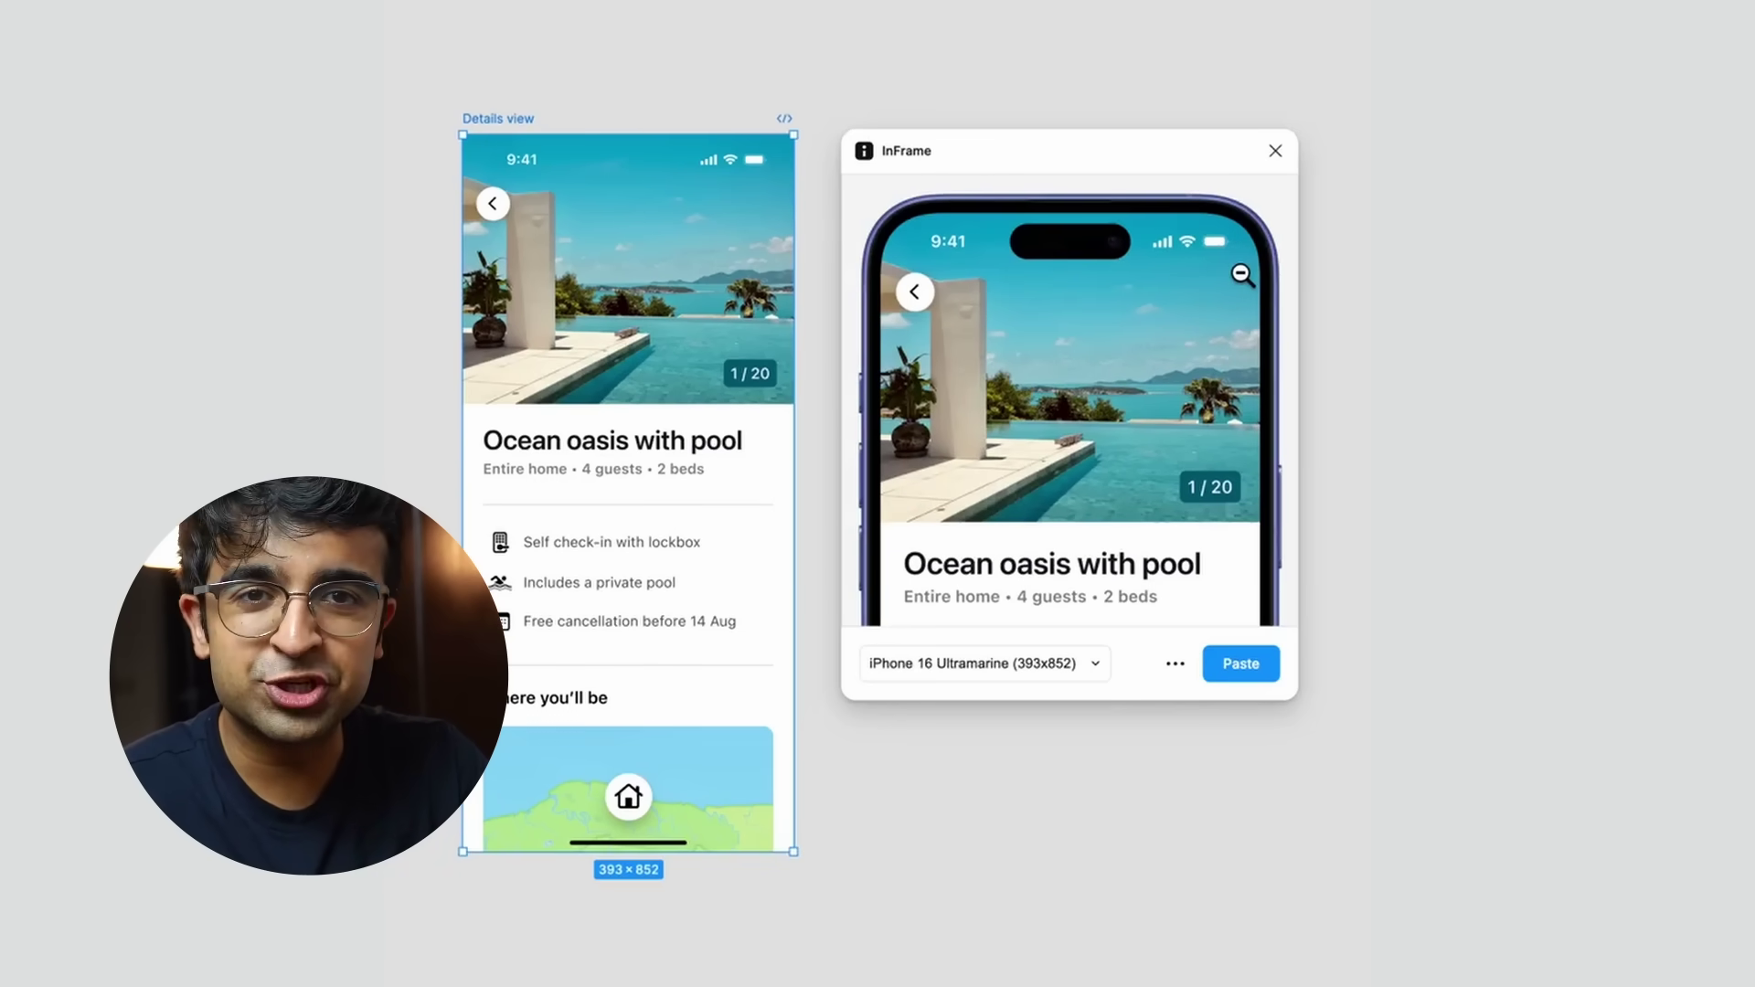
scroll(1241, 274, down, 8)
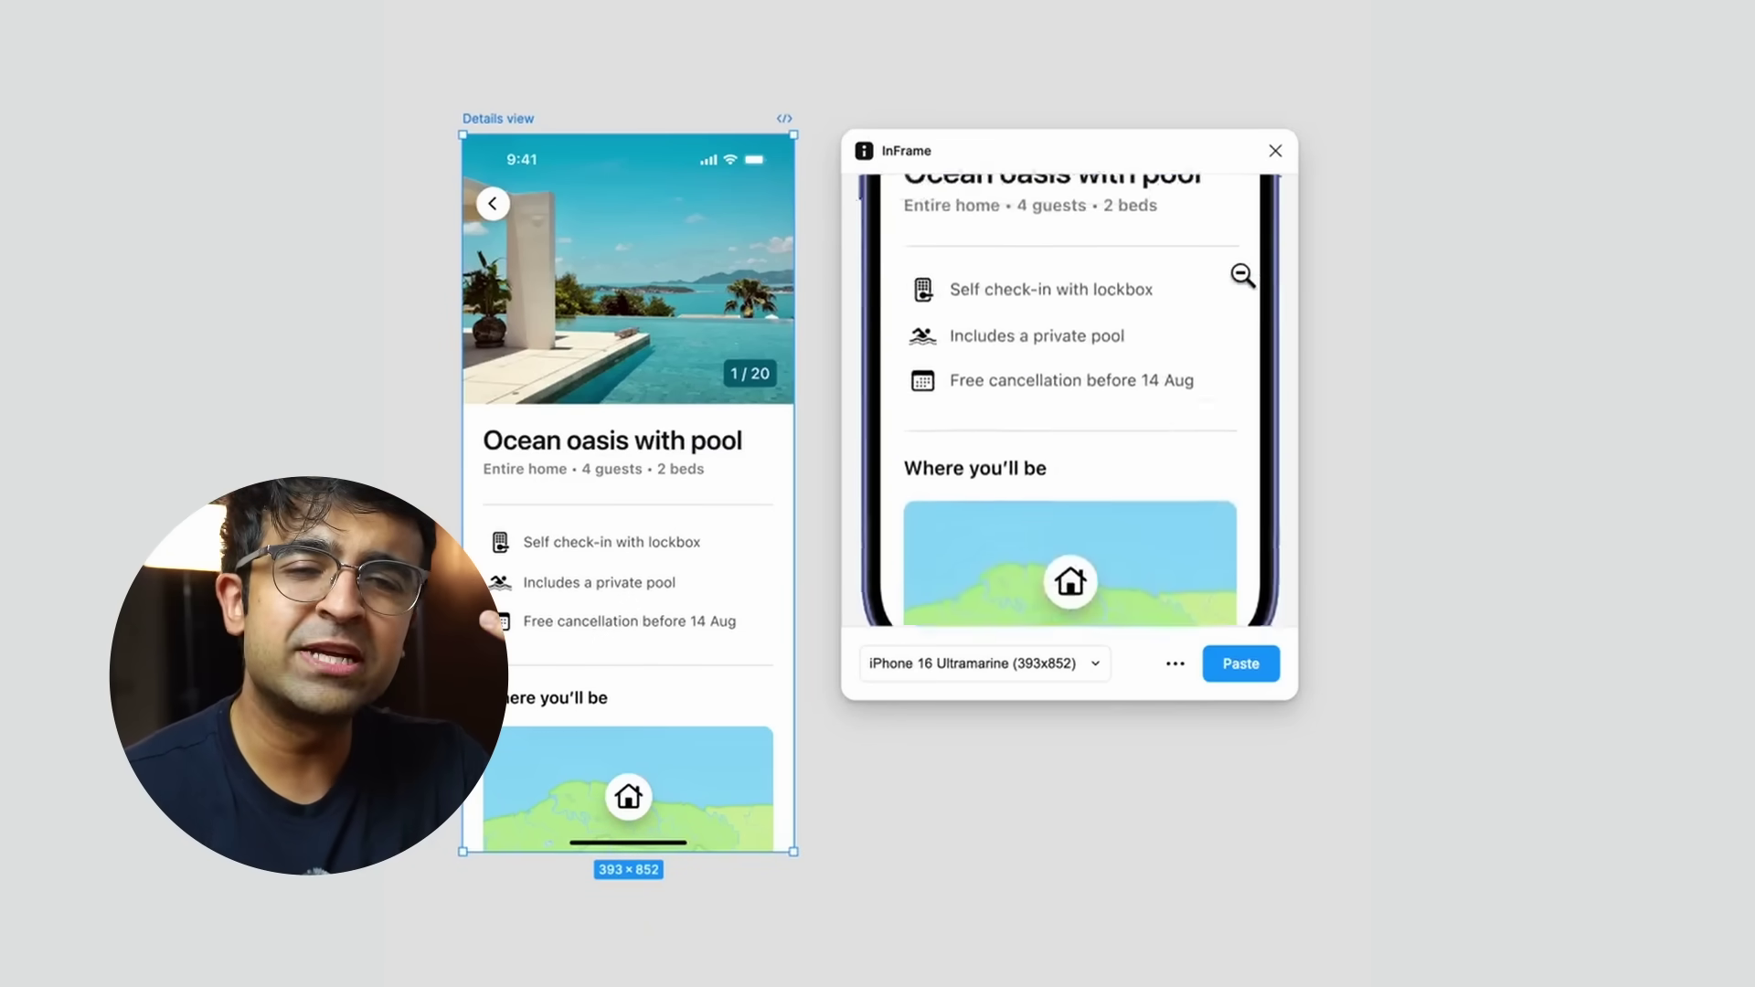
scroll(1241, 274, up, 8)
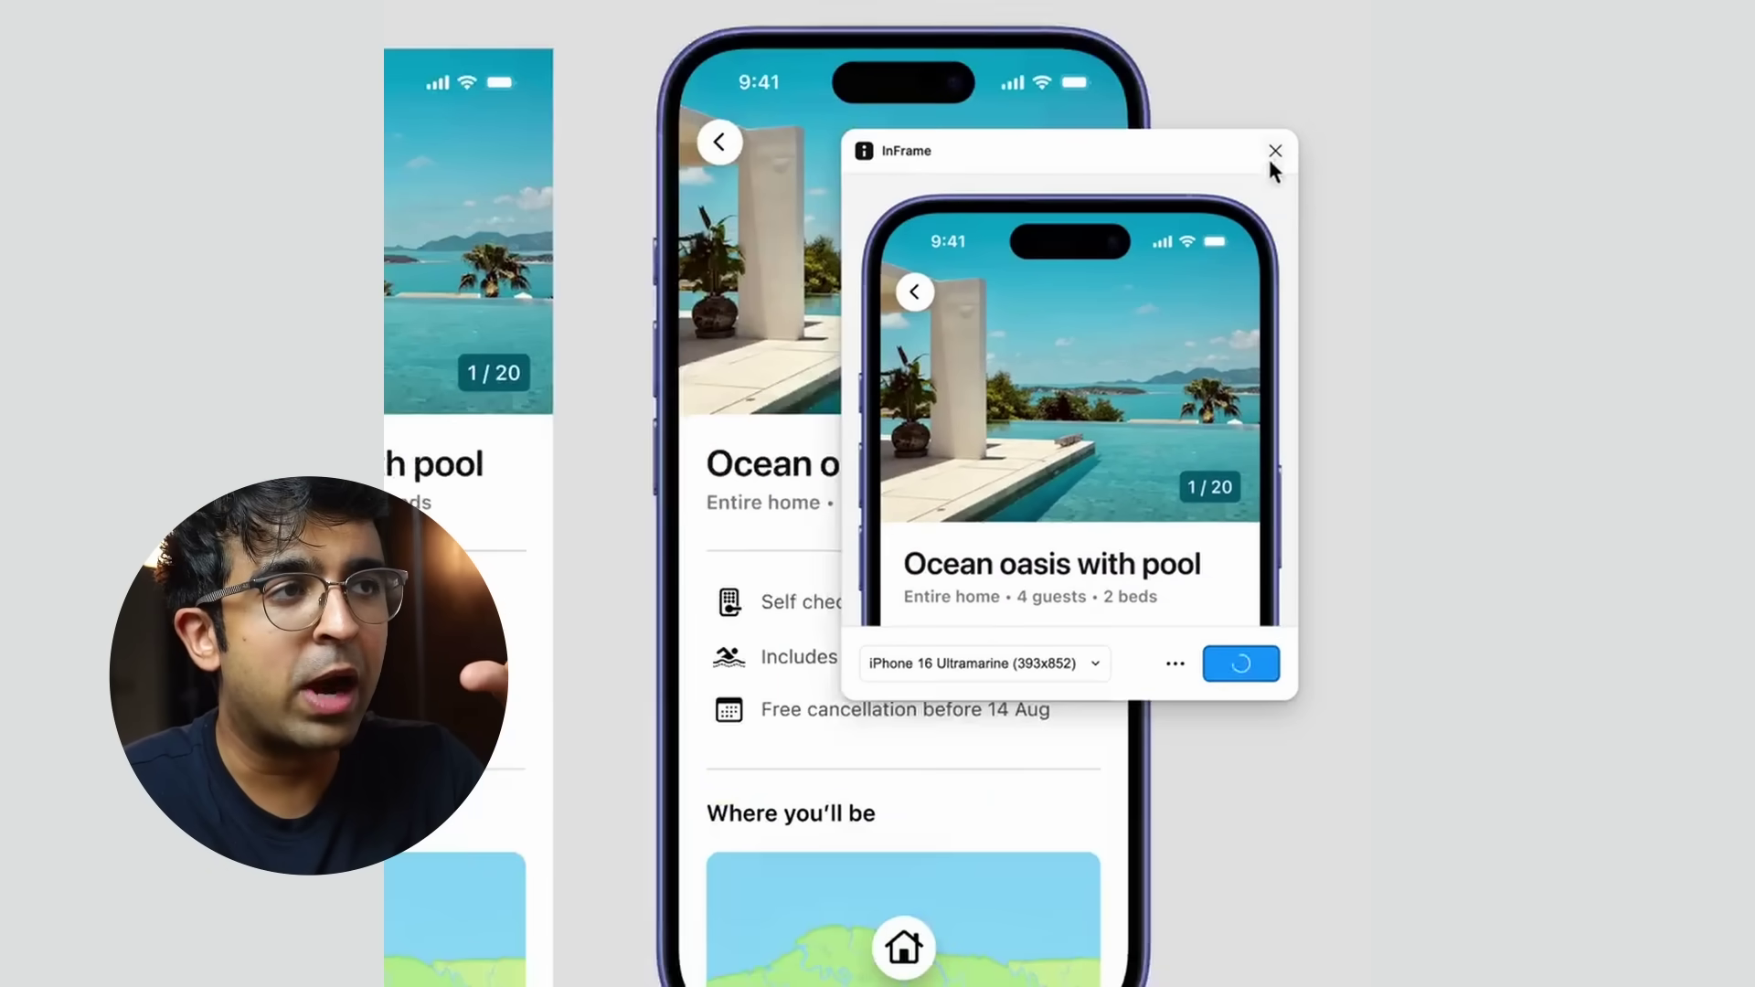
click(1275, 151)
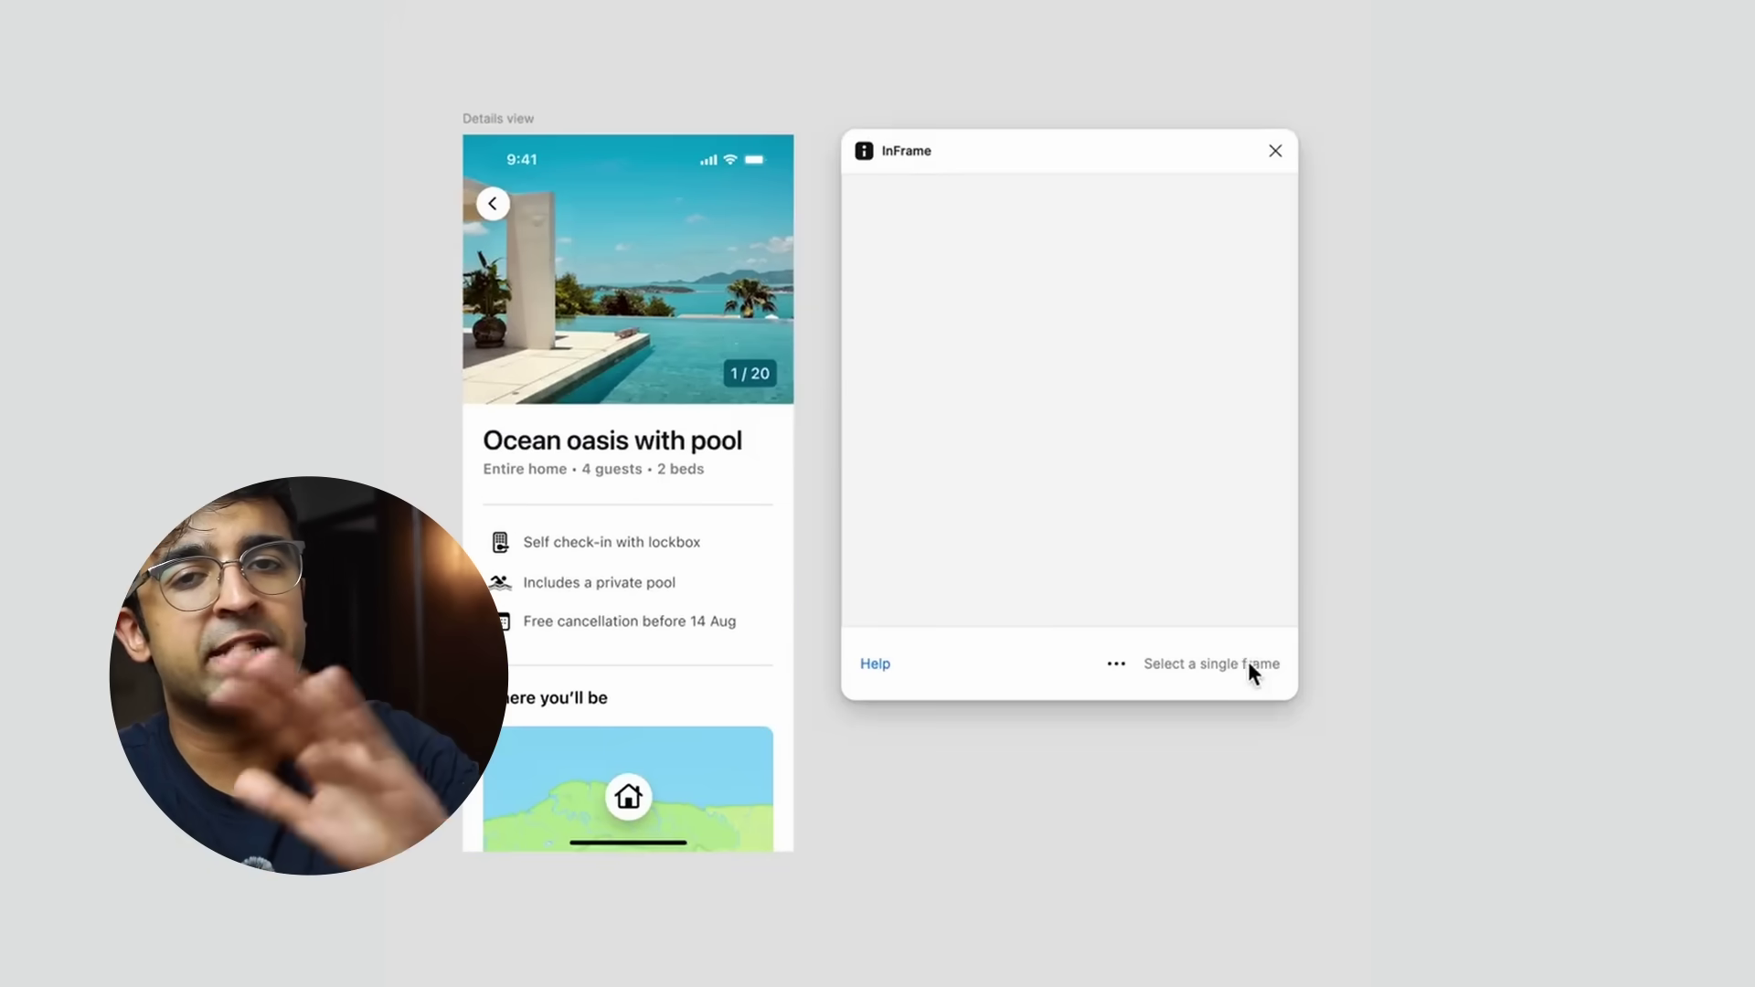
Reselect the Details view frame and preview it enlarged in the iPhone 16 Ultramarine (393x852) mockup.
click(512, 119)
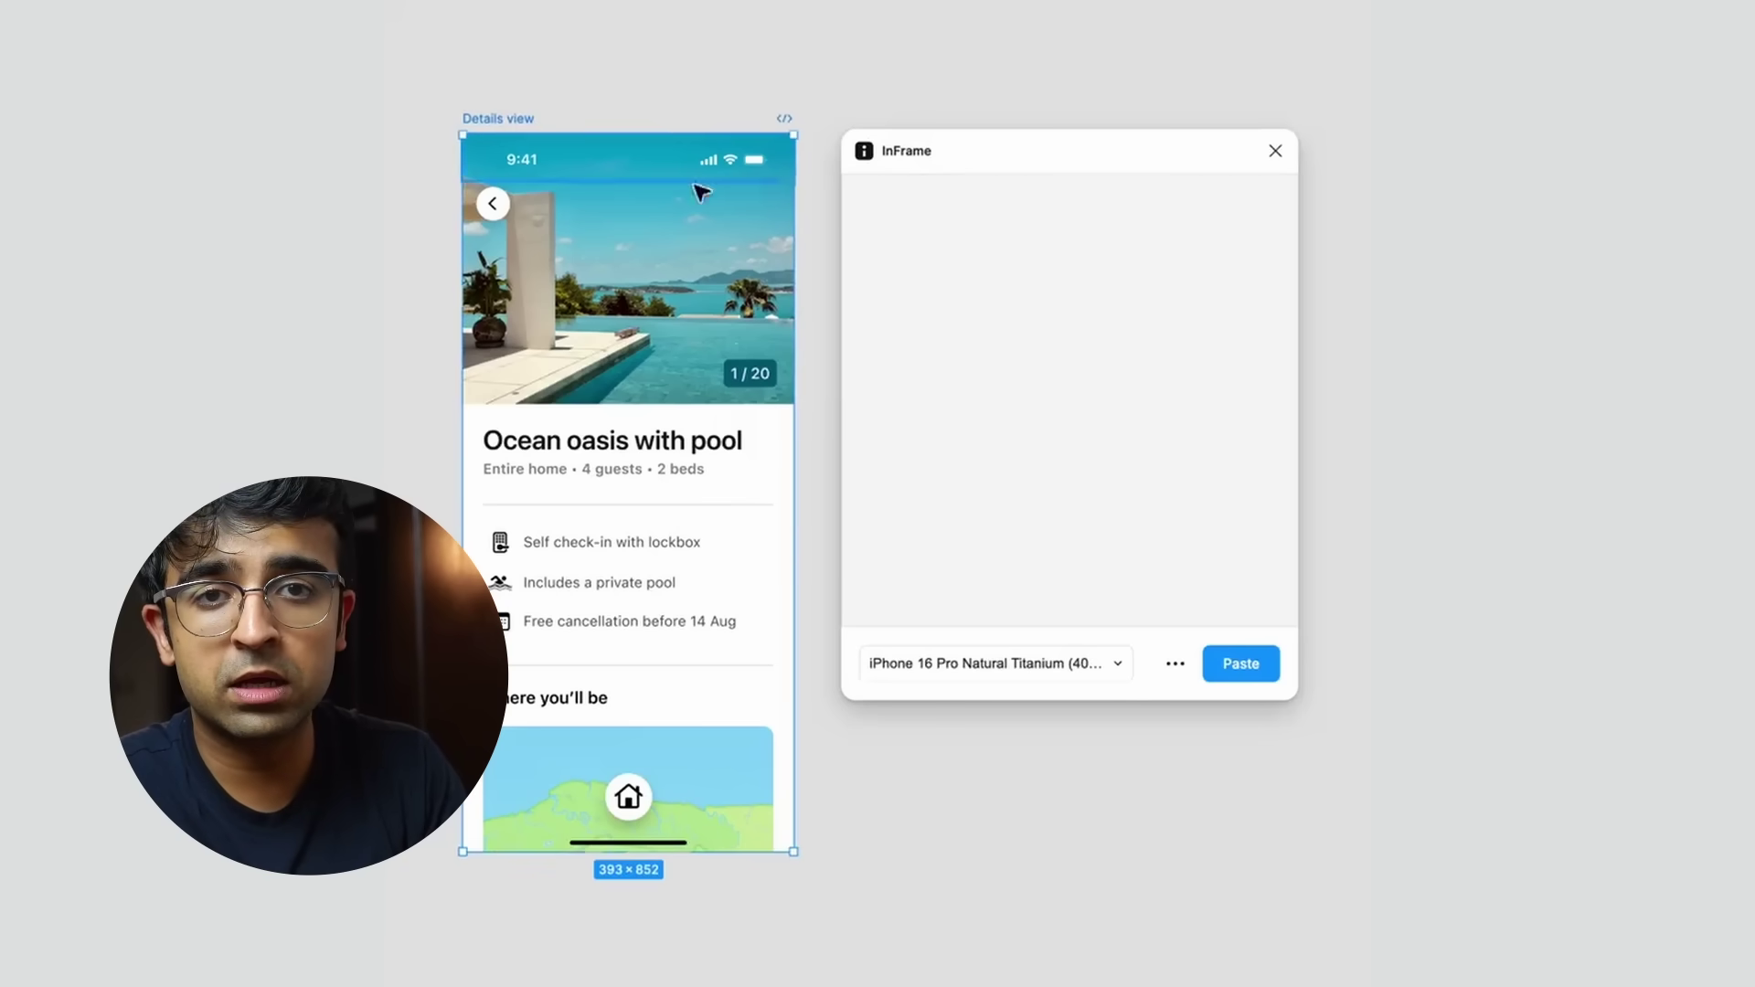
click(1101, 675)
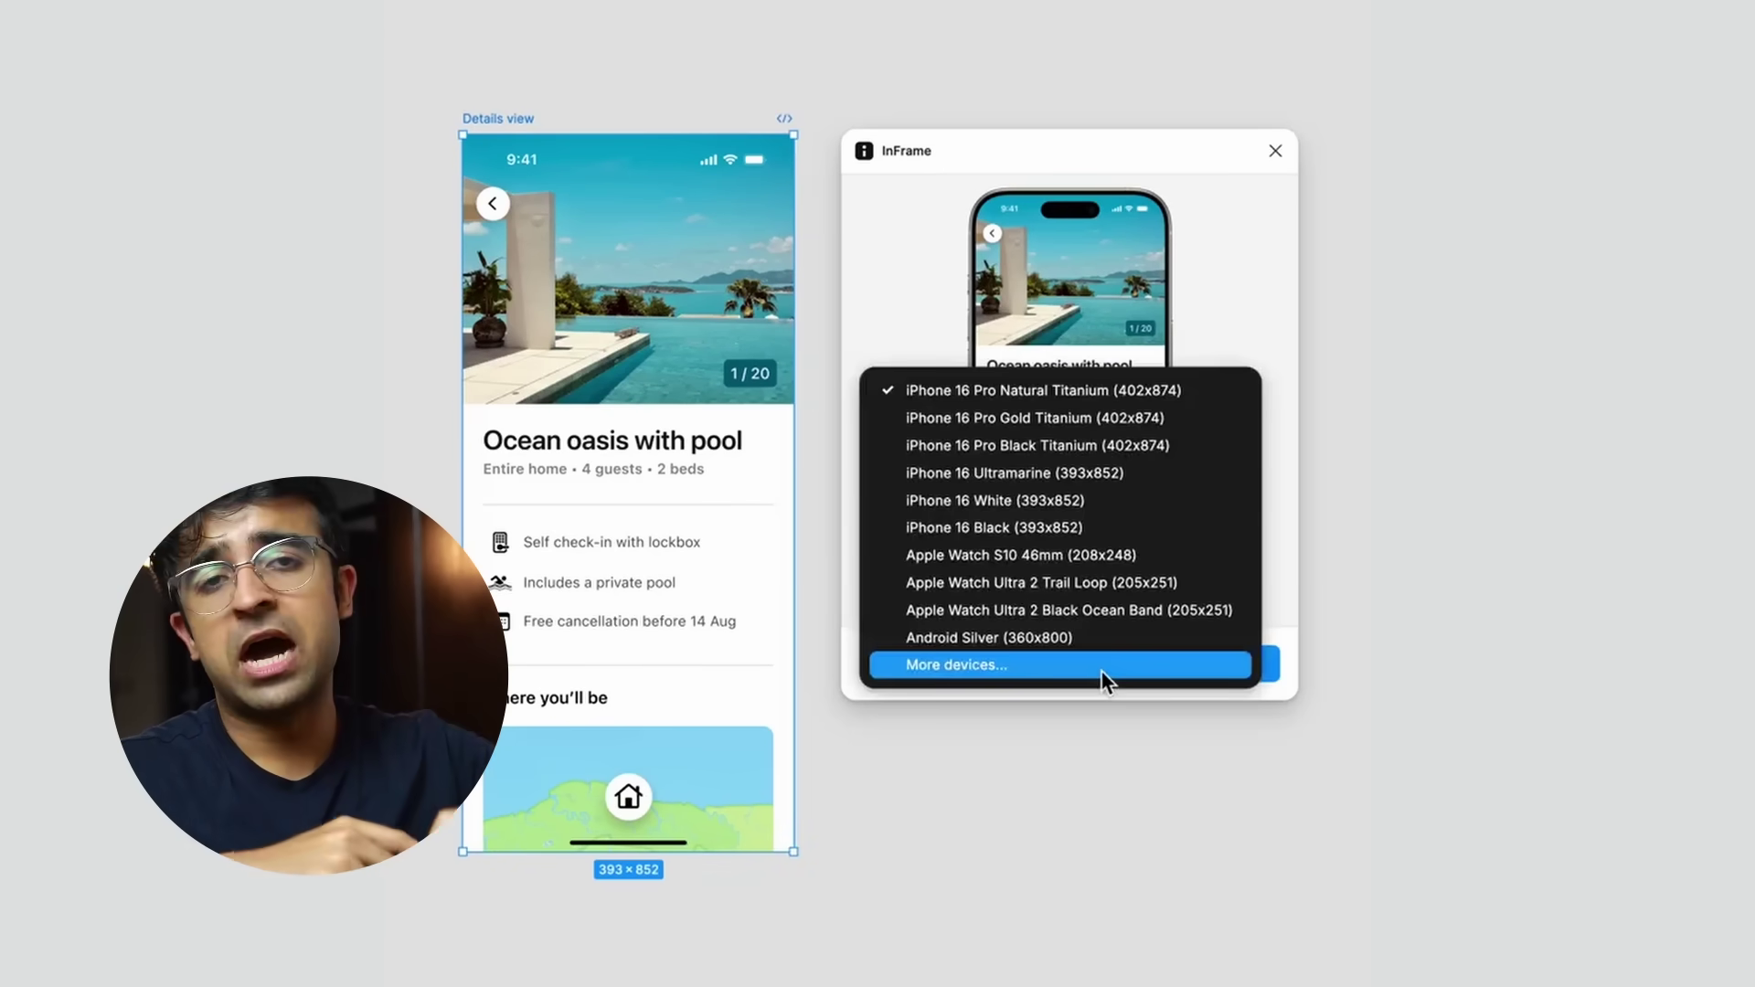
click(1188, 474)
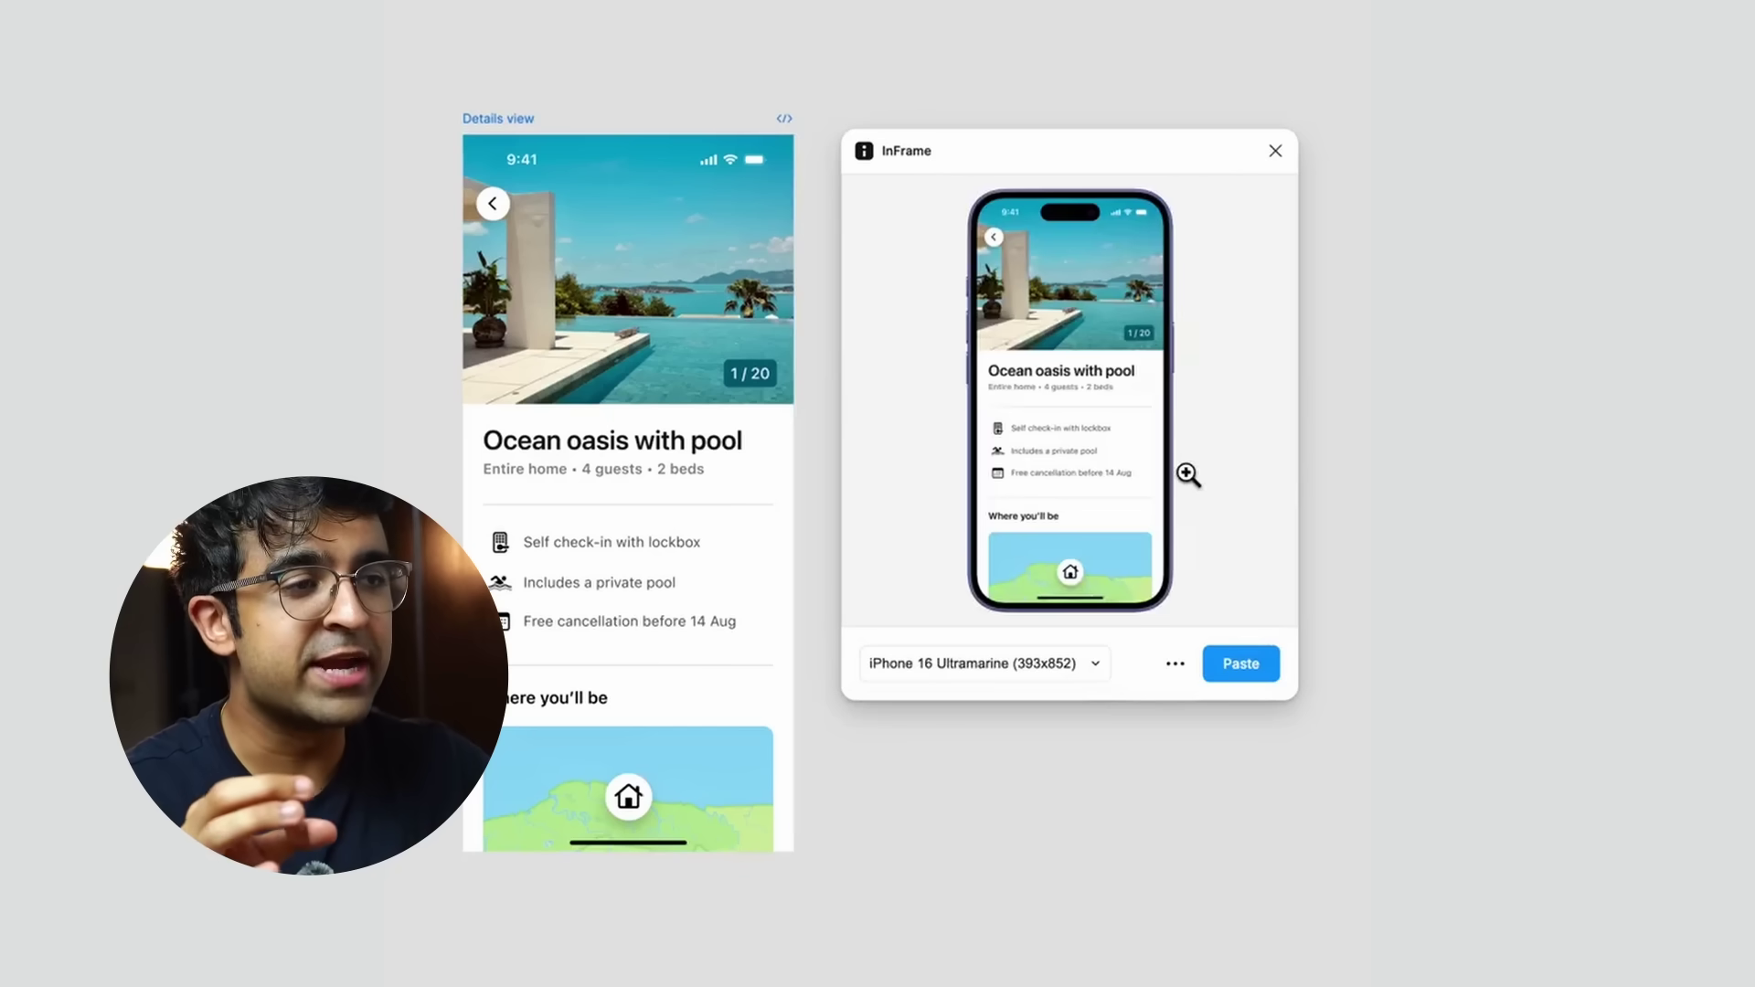
click(1241, 278)
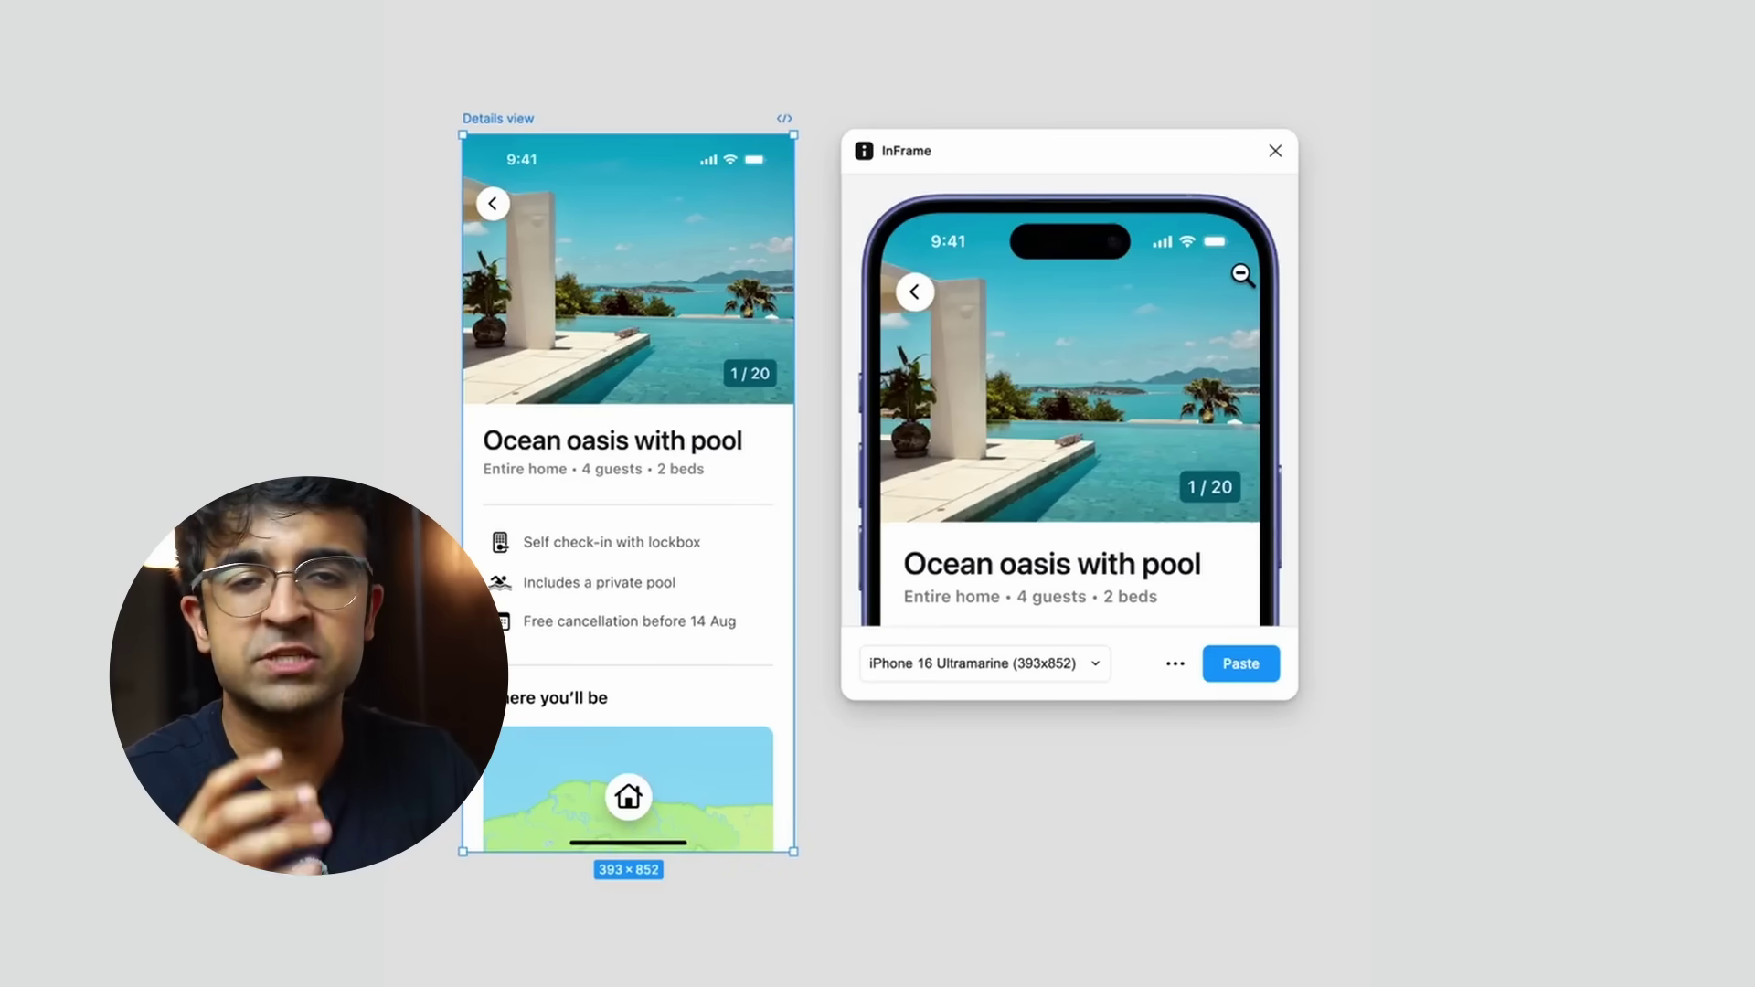
scroll(1240, 274, down, 5)
scroll(1241, 274, up, 3)
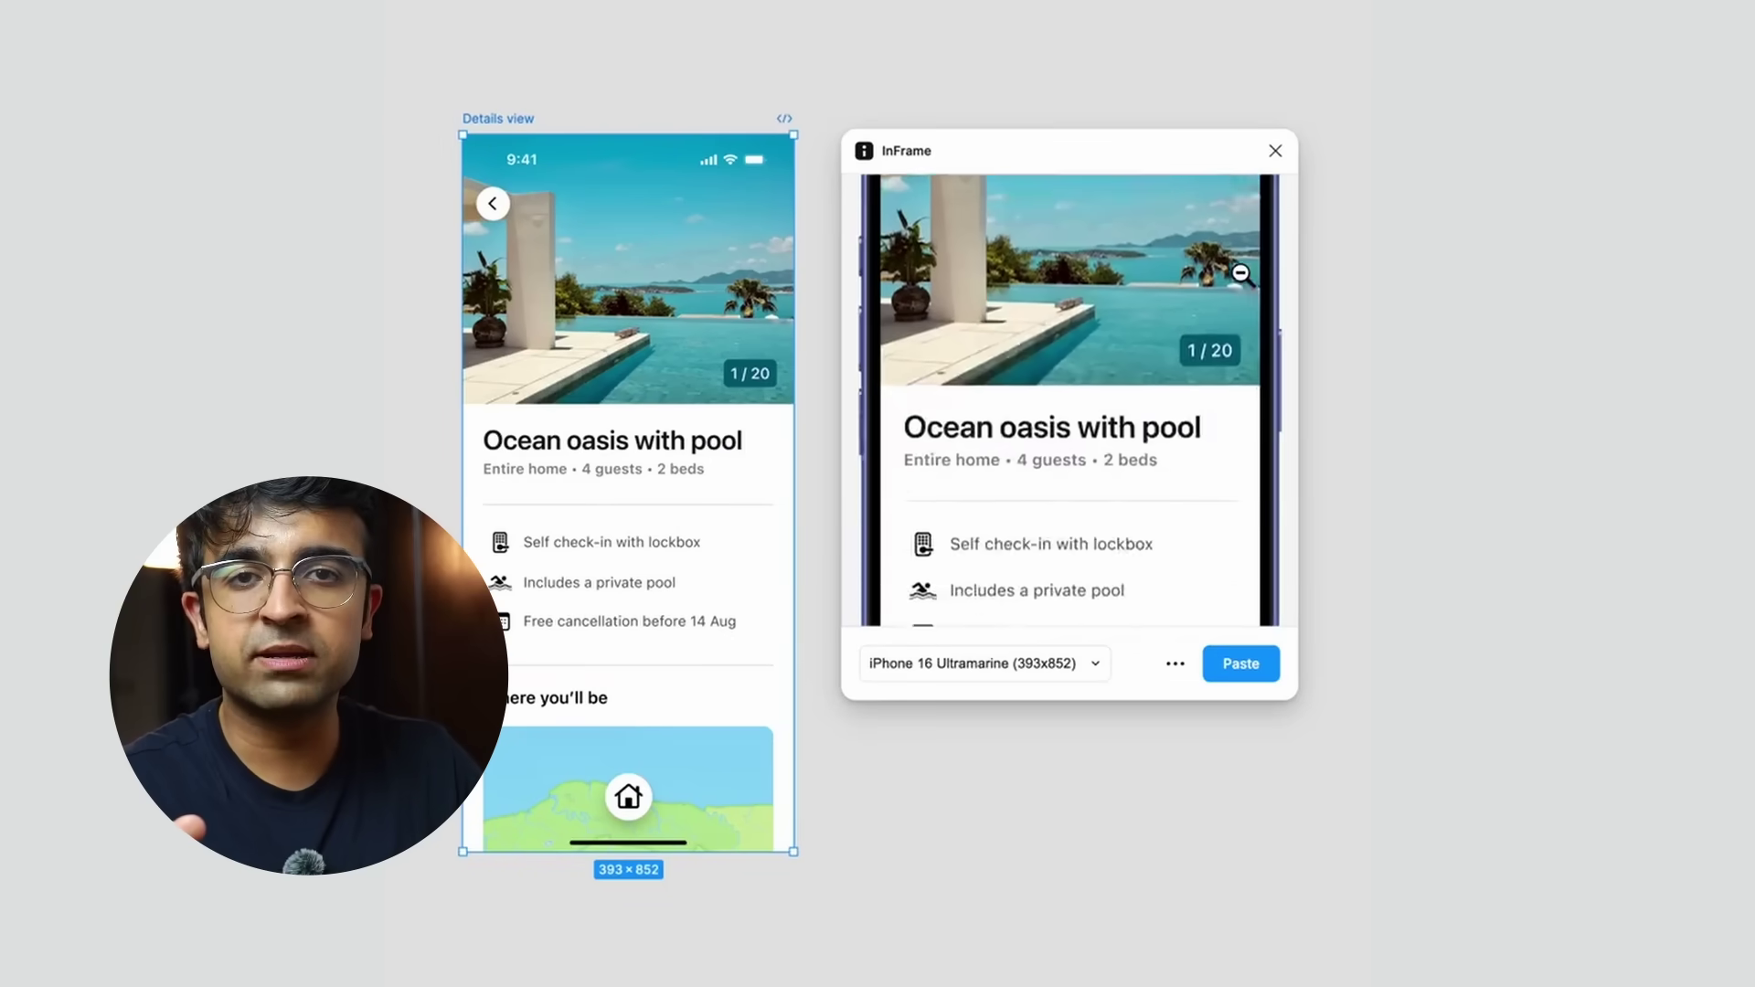
scroll(1240, 274, up, 2)
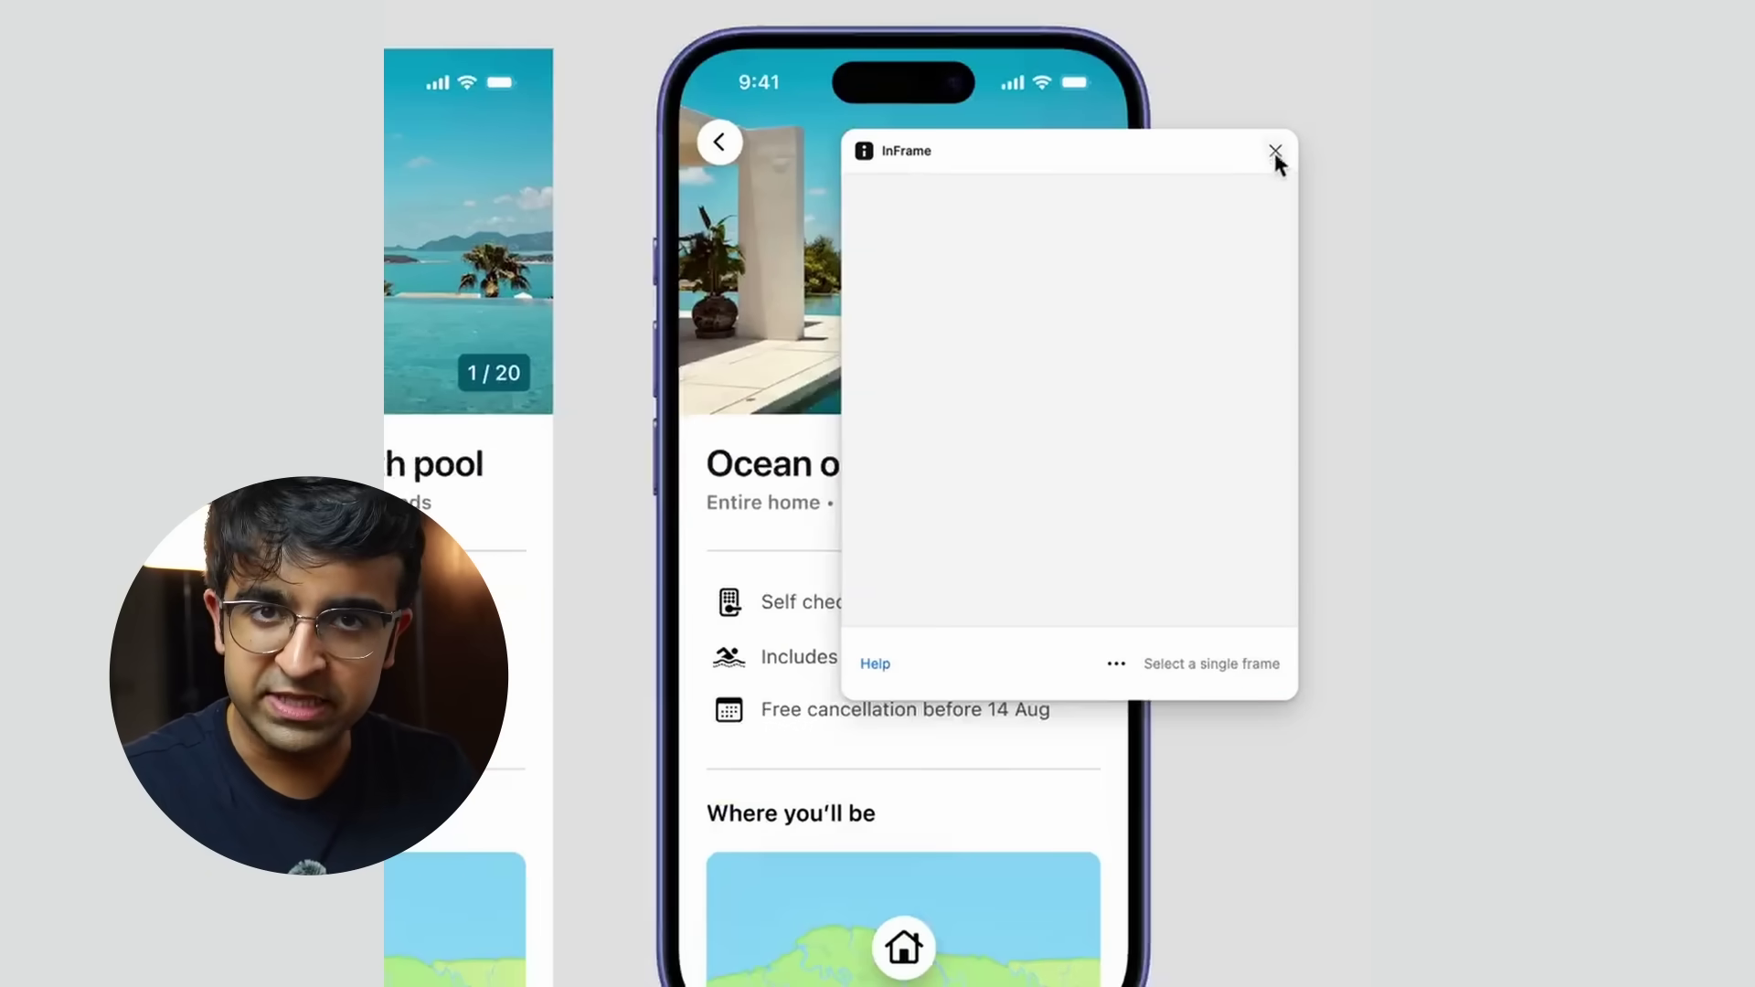
Relaunch the InFrame plugin with the Details view frame selected.
click(1276, 152)
key(ctrl+alt+p)
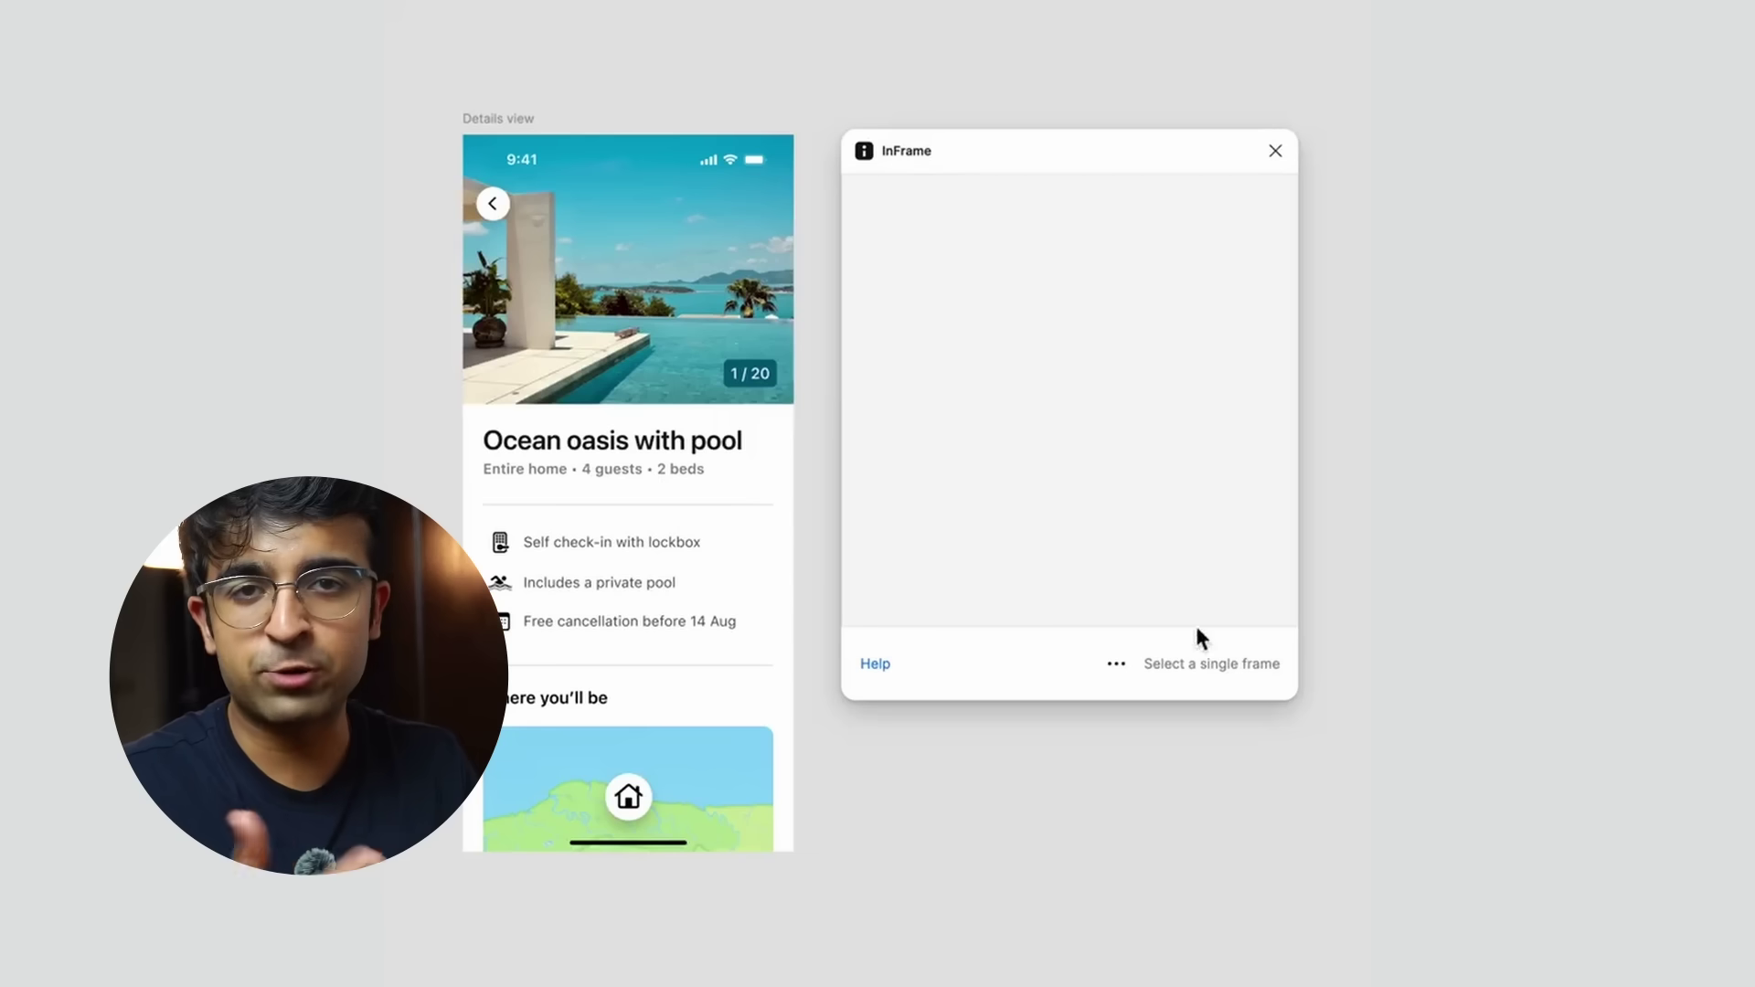
click(517, 122)
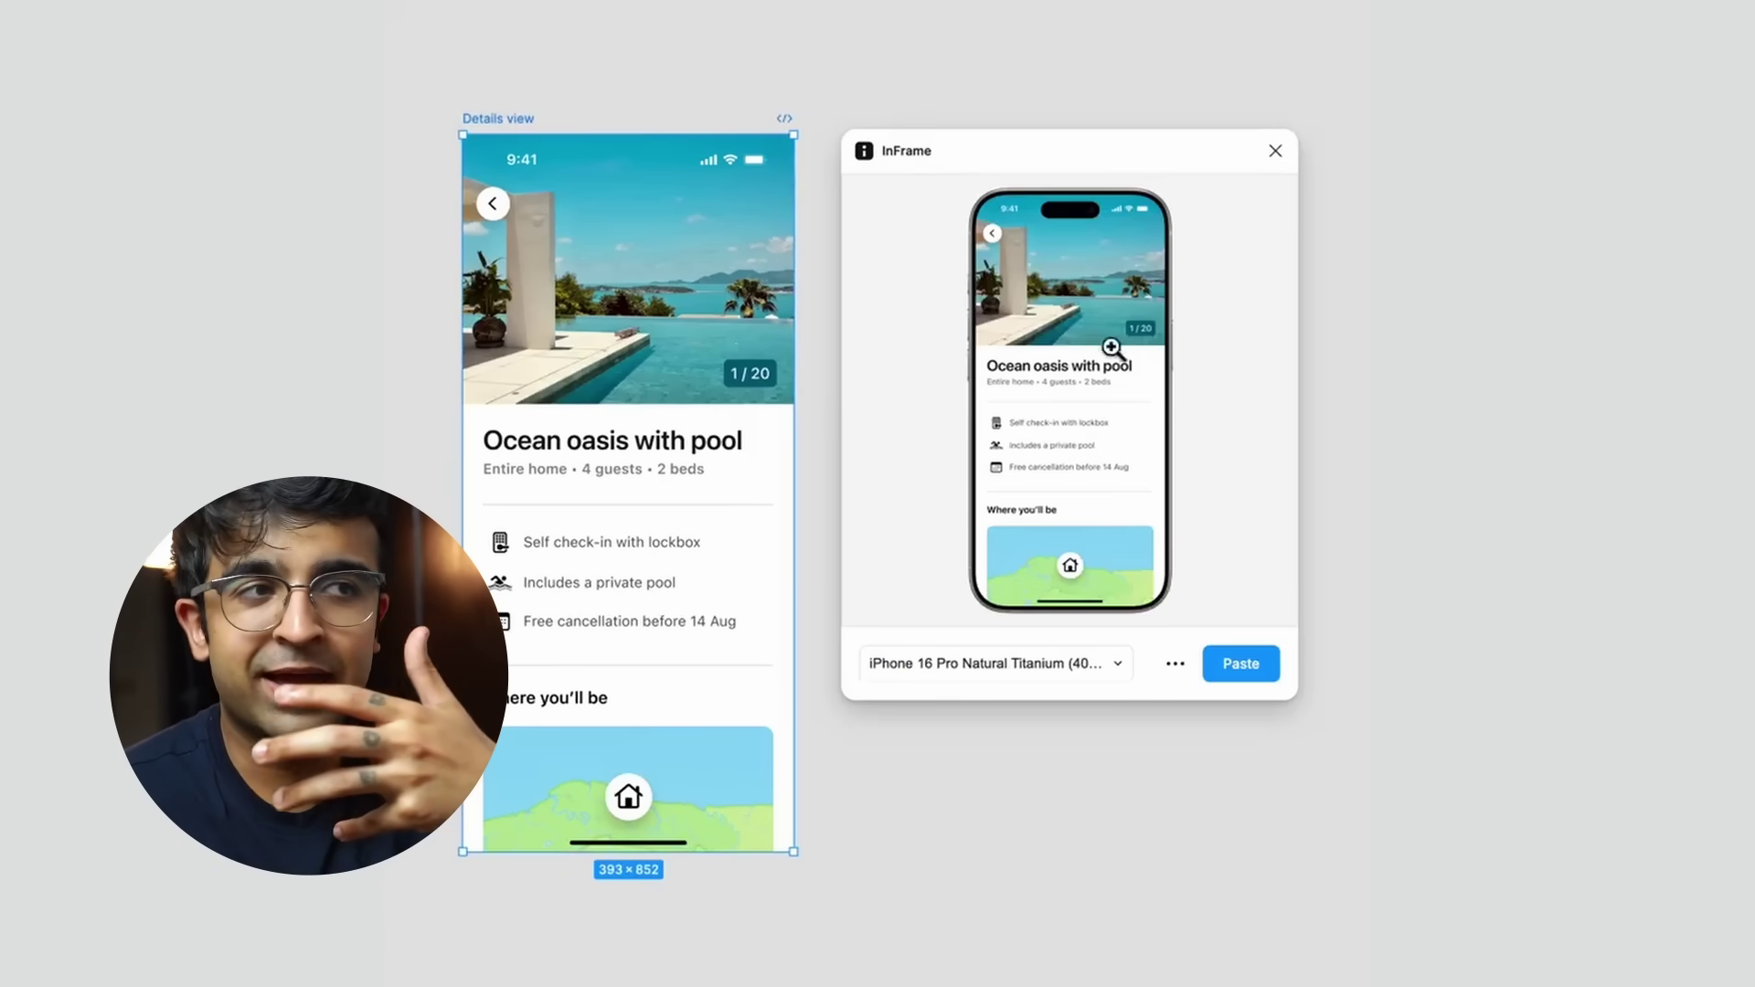
Pick the iPhone 16 Ultramarine device, check the zoomed preview, and paste the mockup onto the canvas.
click(1103, 670)
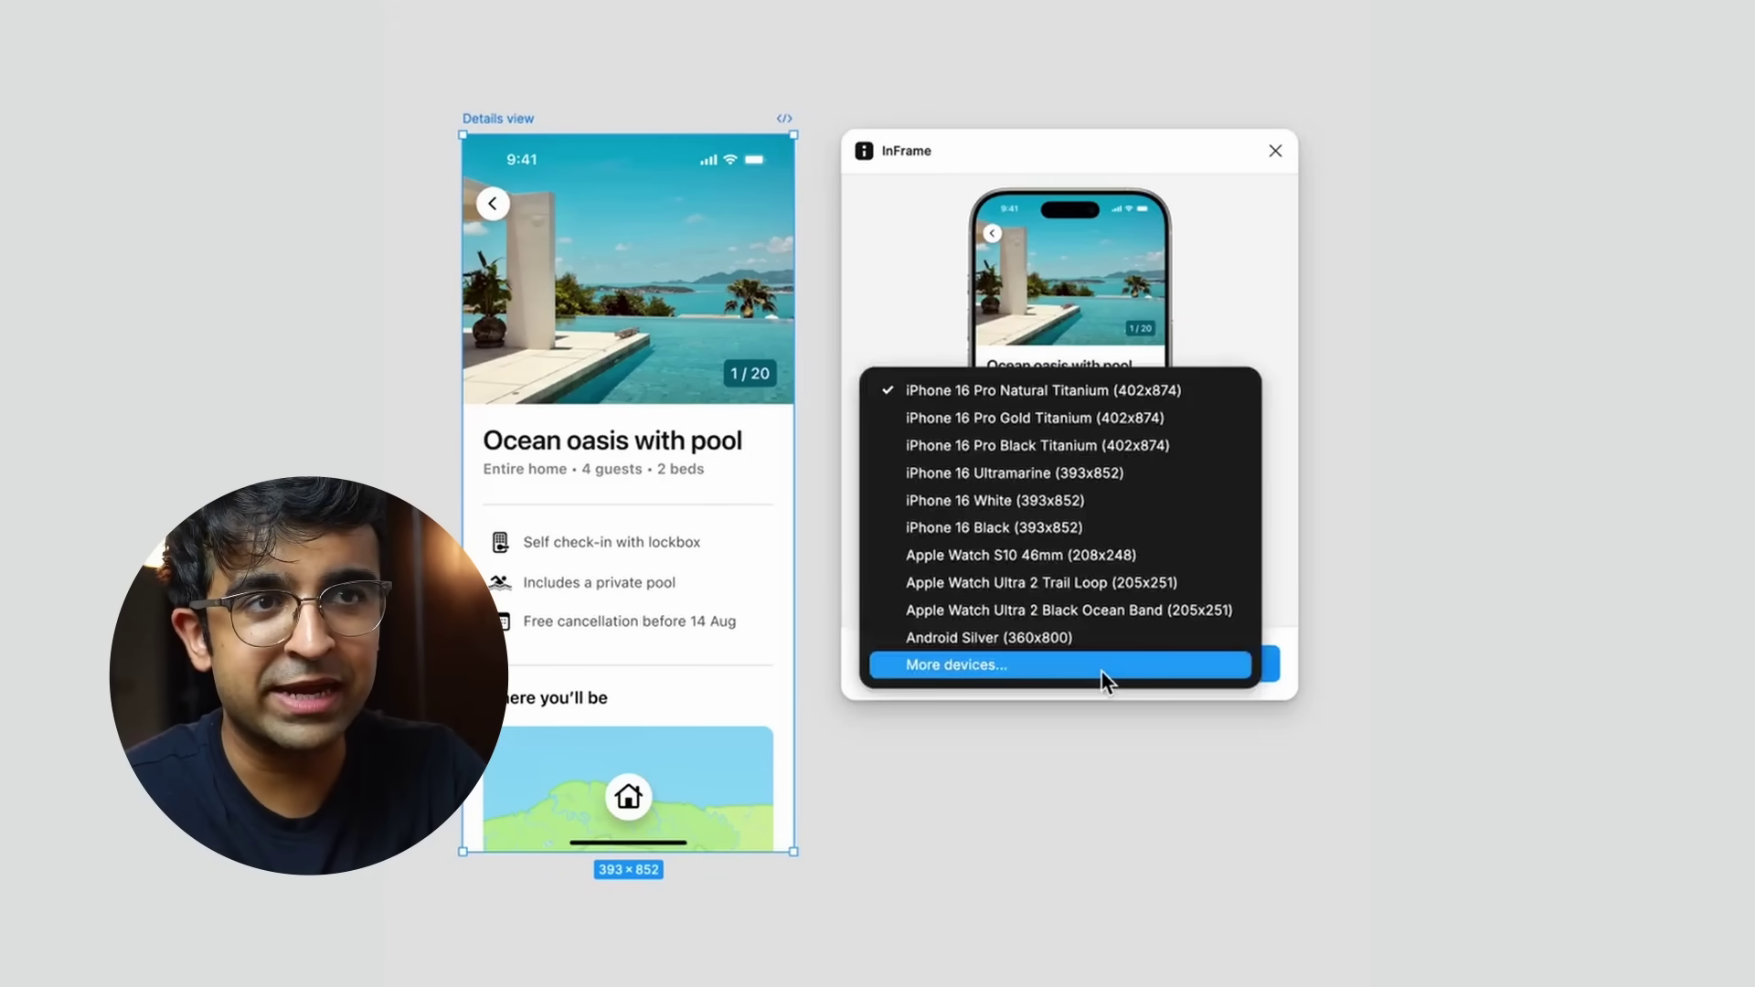
click(1188, 473)
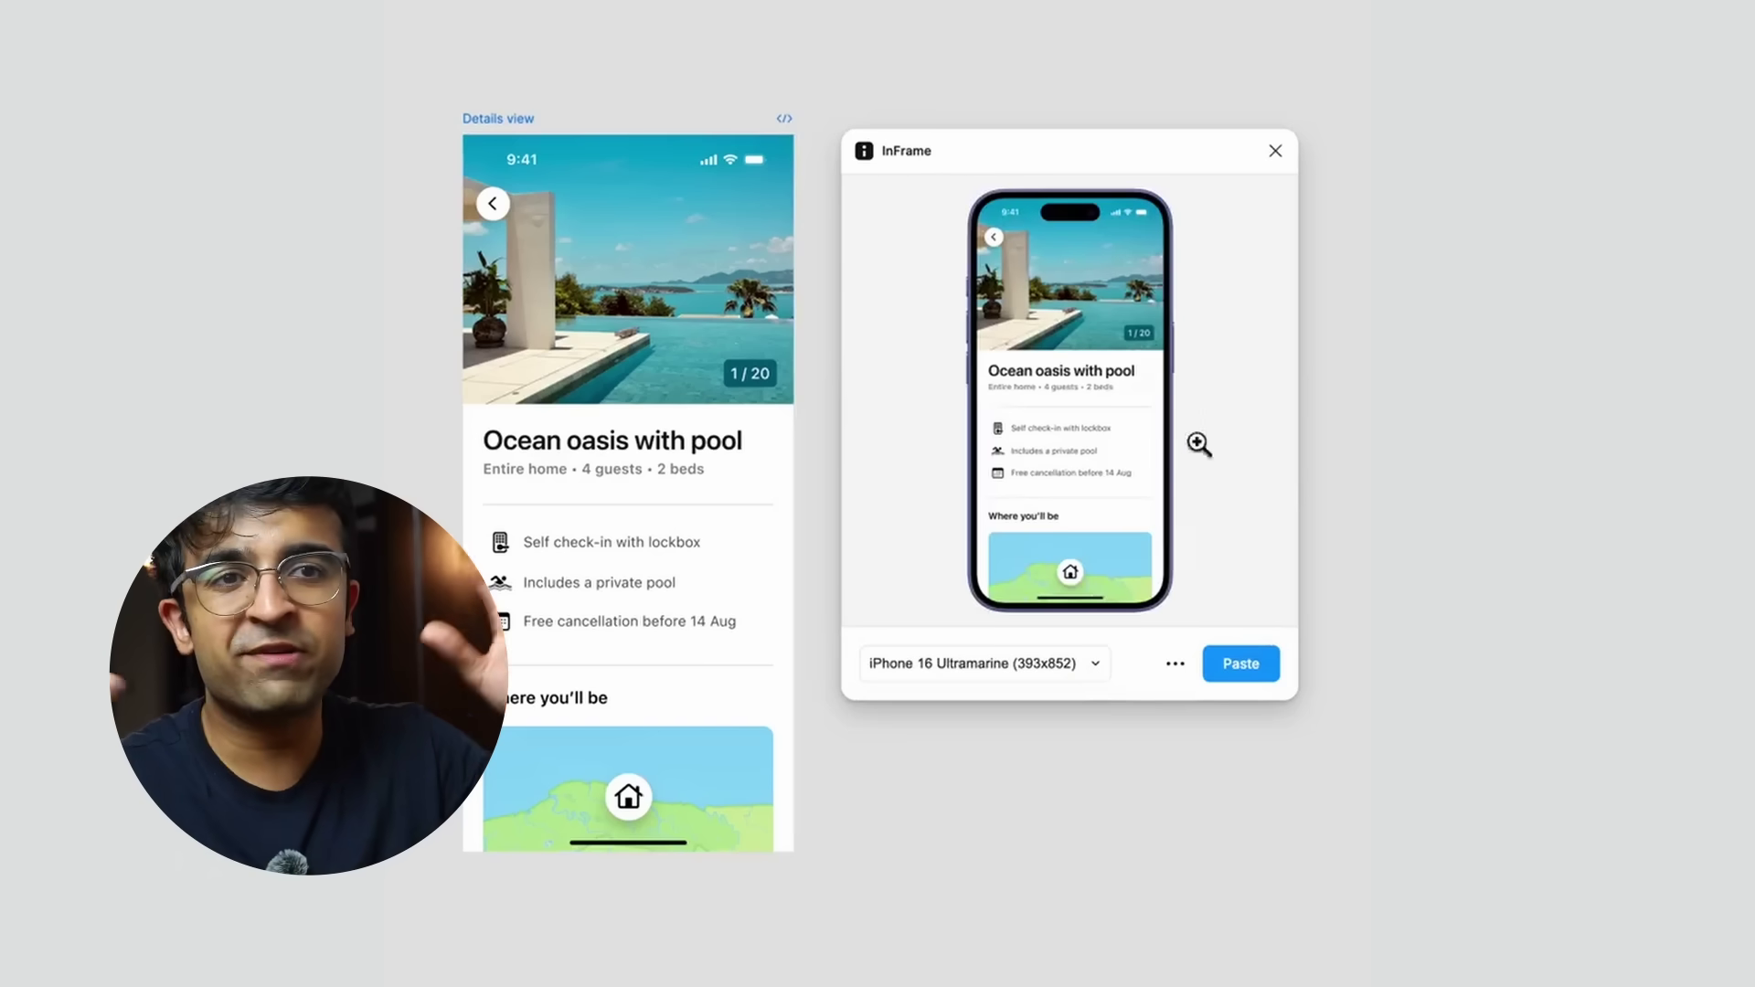
click(1197, 444)
scroll(1241, 274, down, 5)
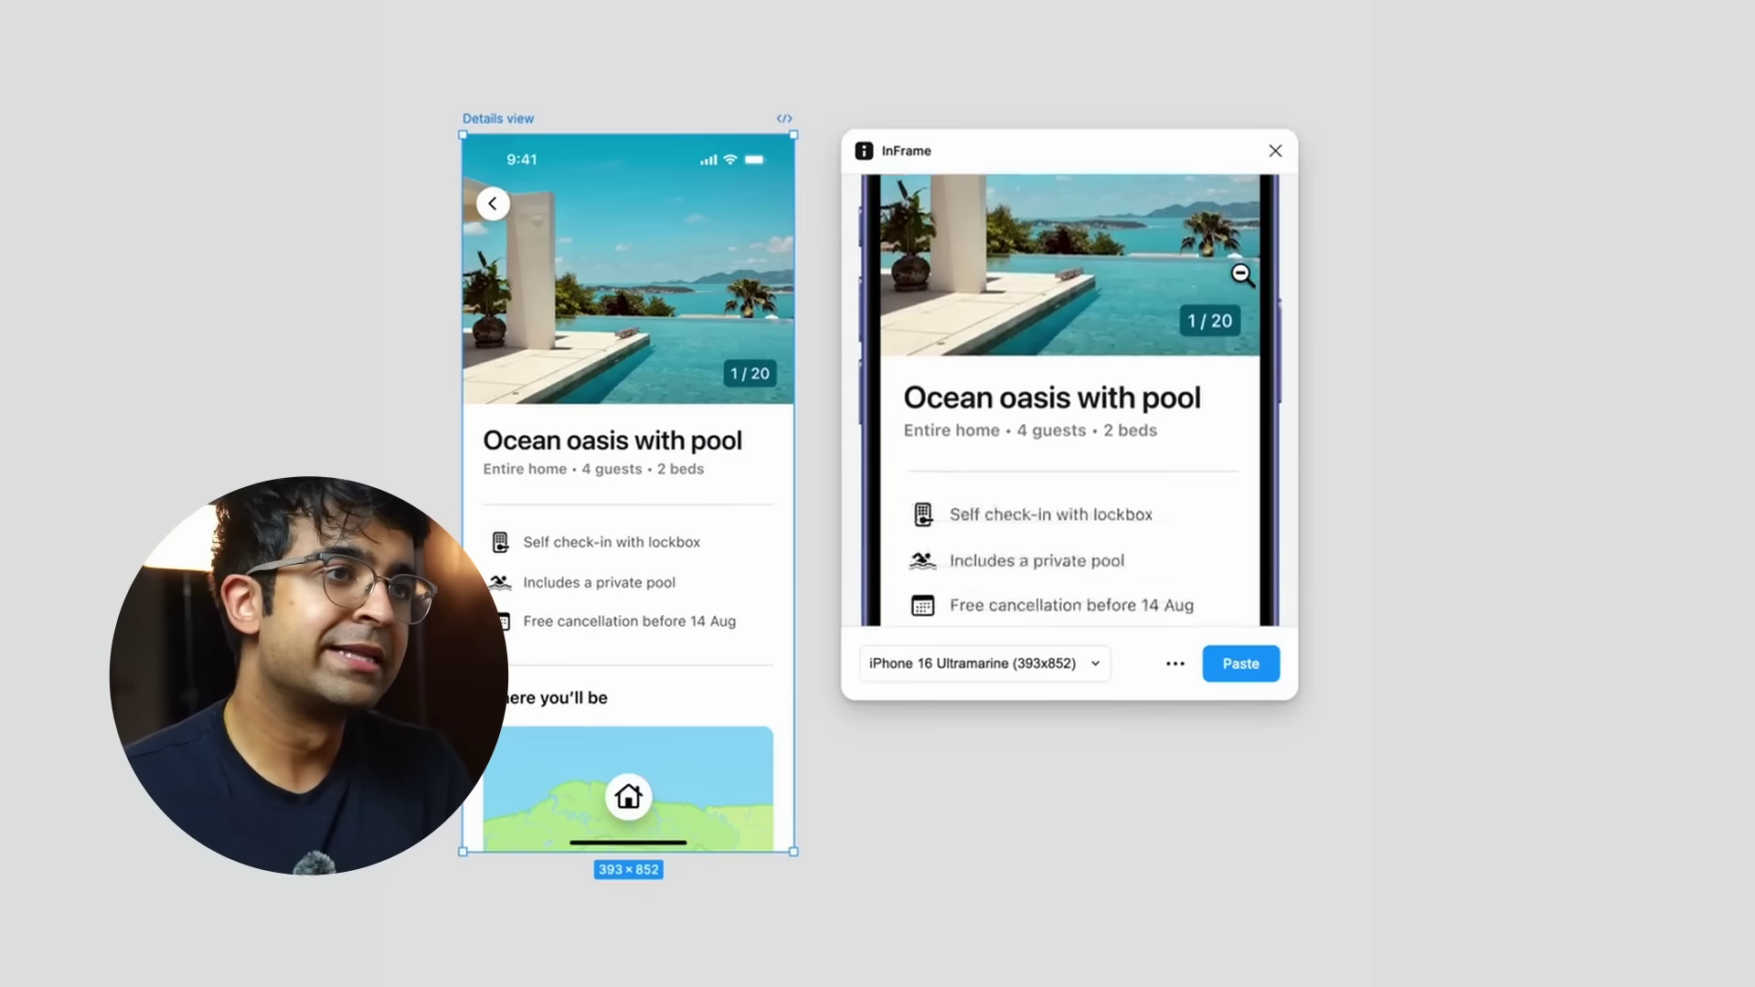
scroll(1241, 274, up, 5)
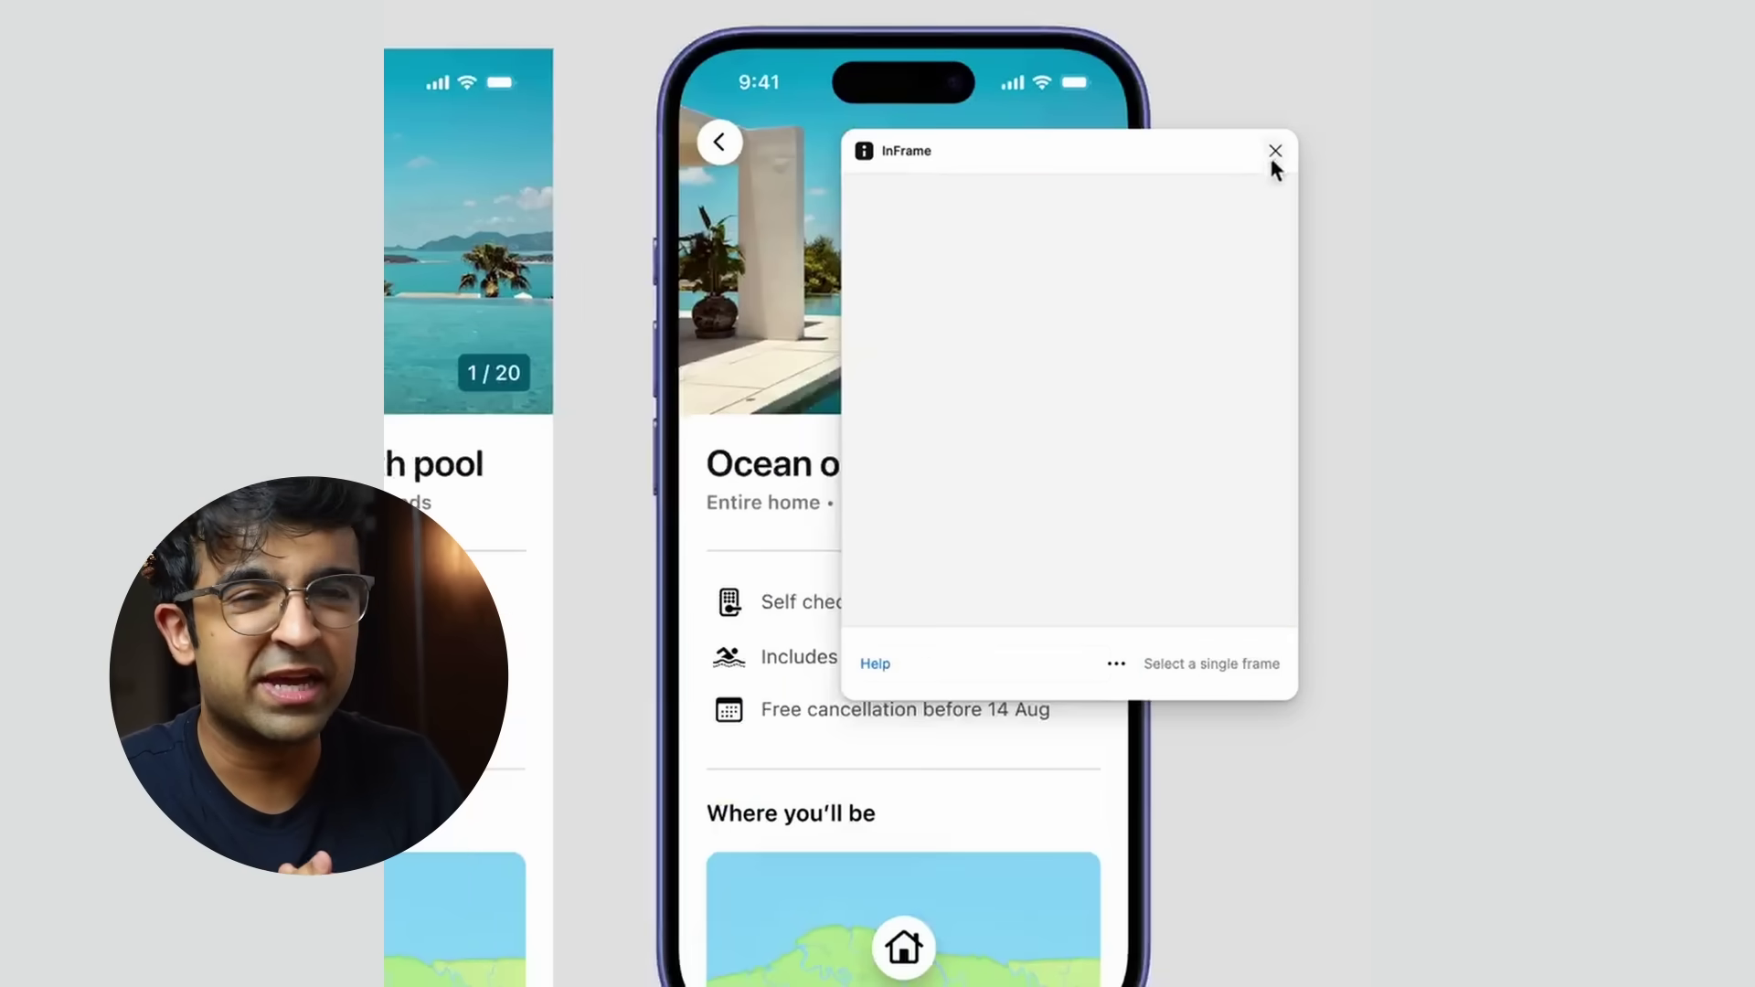
click(1275, 151)
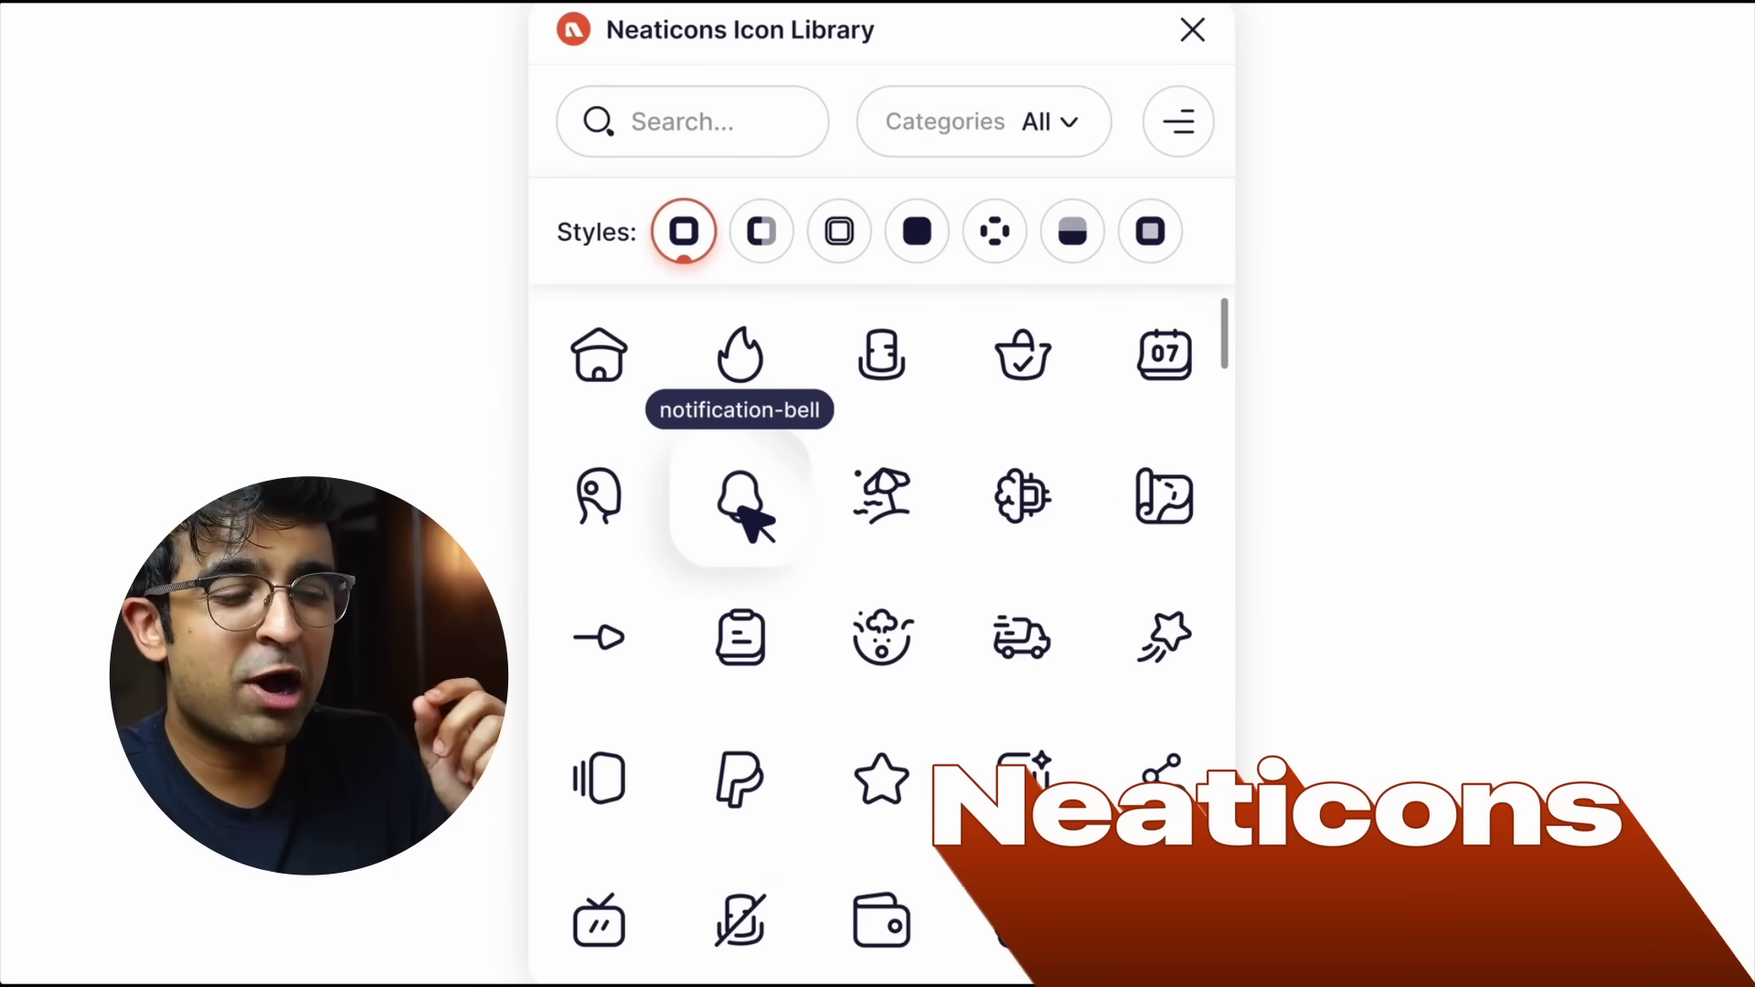
Drag the notification-bell icon from the Neaticons grid onto the canvas.
drag(807, 528, 1203, 576)
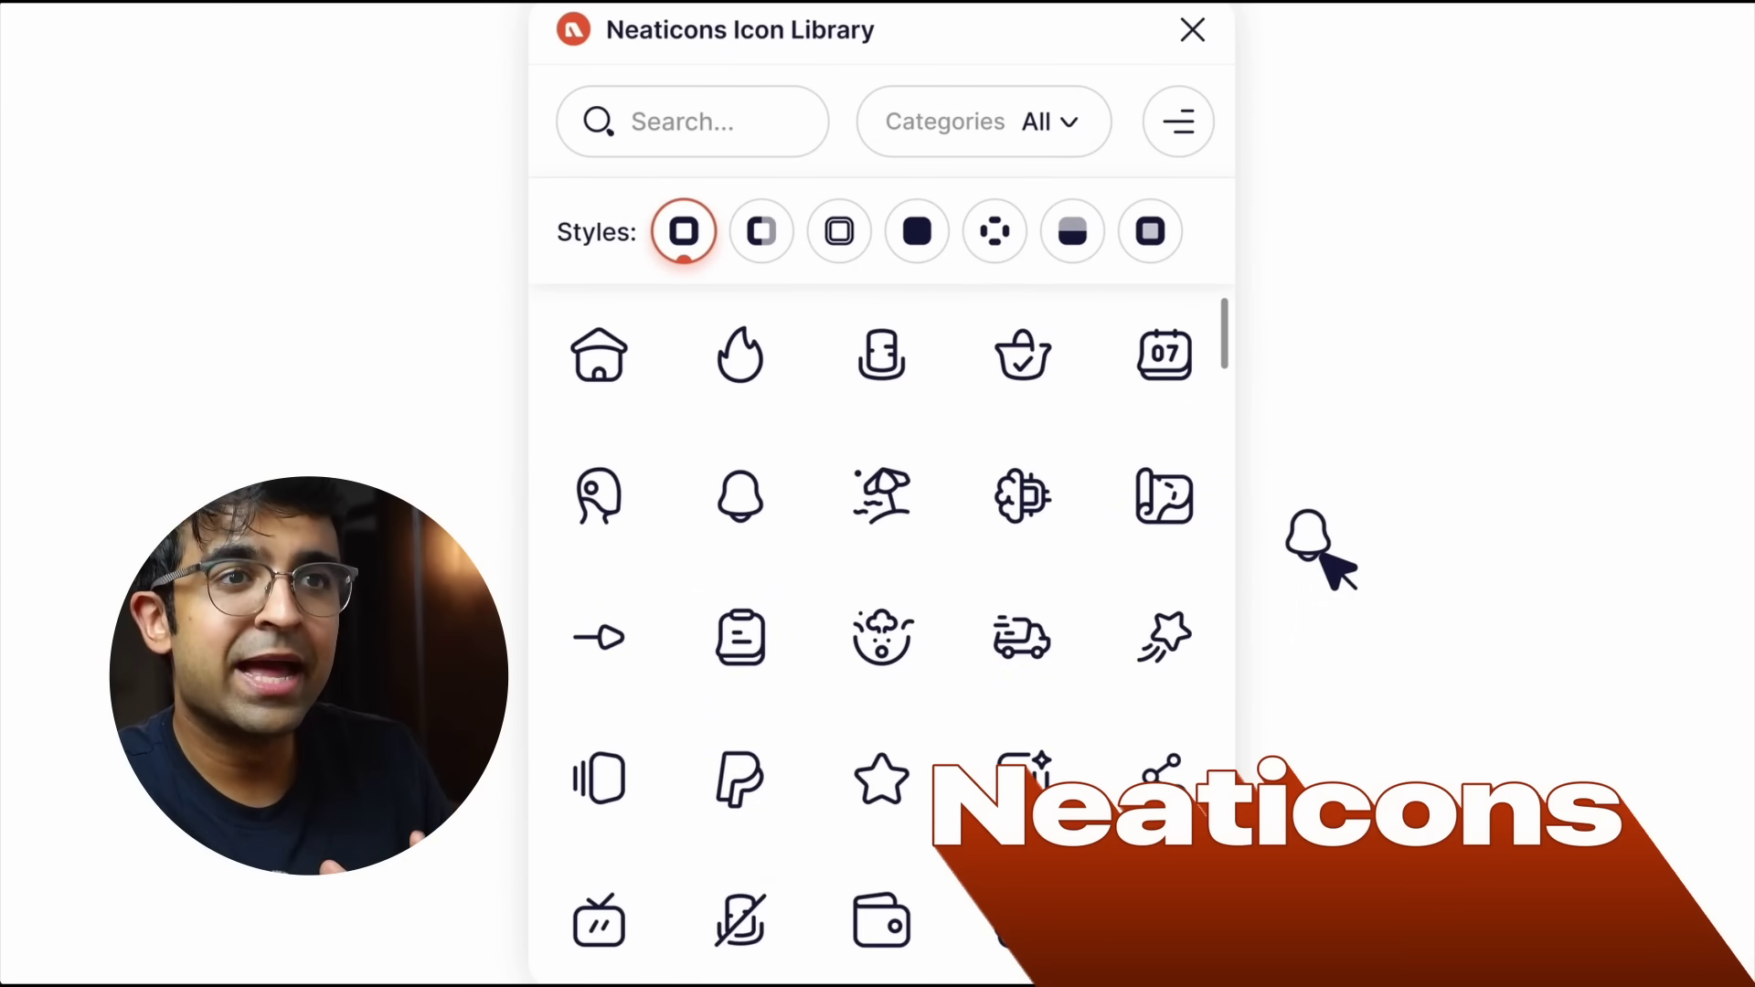